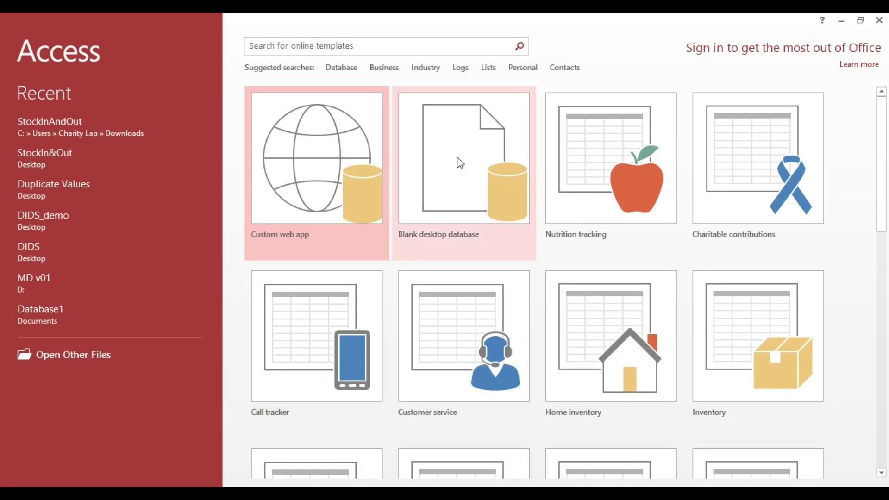
# Choose Blank desktop database, target the Desktop folder, and name the file 'Stock Manager DB'.
pyautogui.click(457, 158)
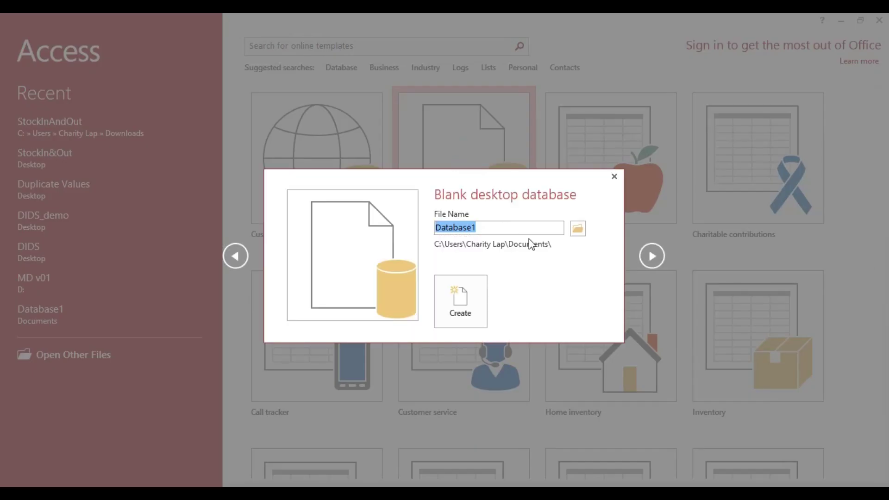
pyautogui.click(574, 229)
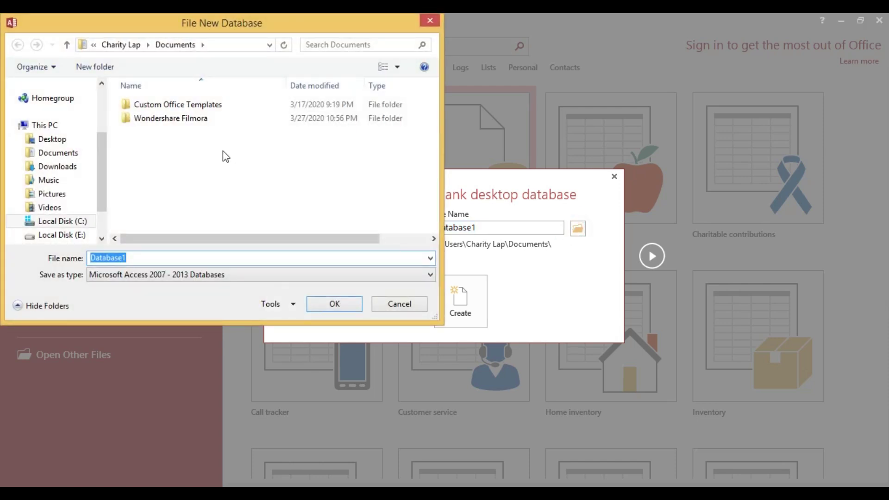
pyautogui.moveTo(99, 152); pyautogui.dragTo(73, 120)
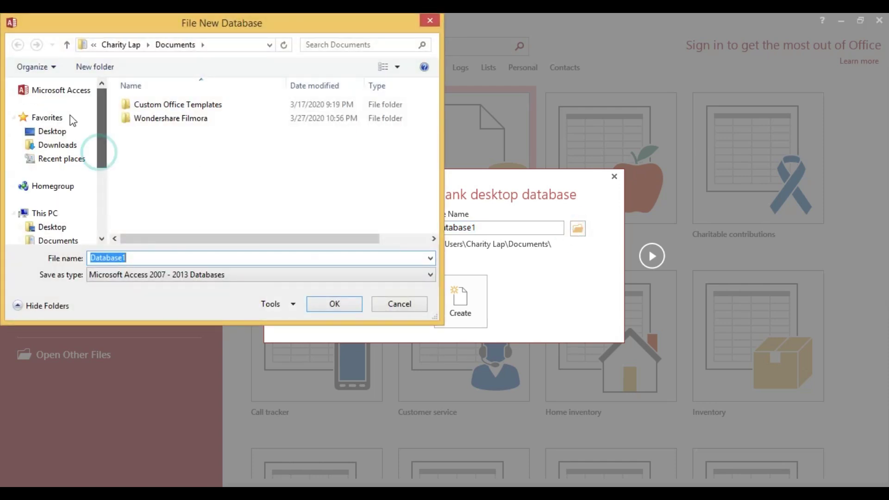
pyautogui.click(161, 262)
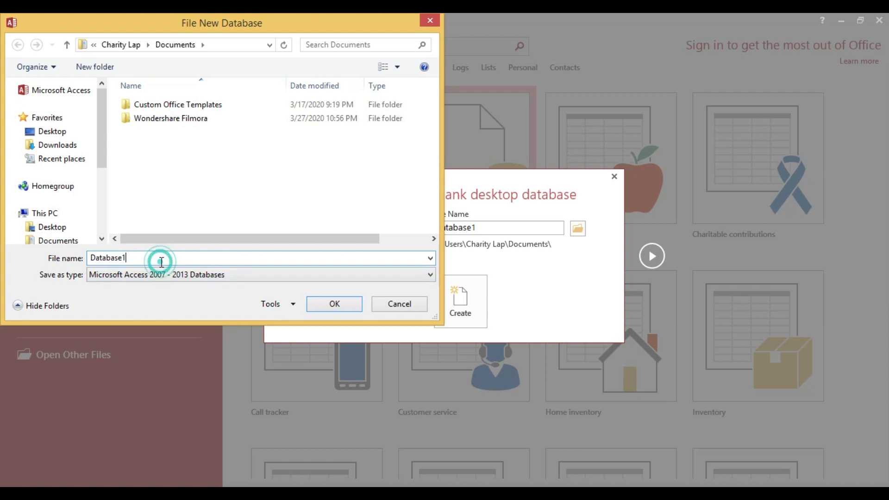
pyautogui.click(66, 135)
pyautogui.doubleClick(140, 259)
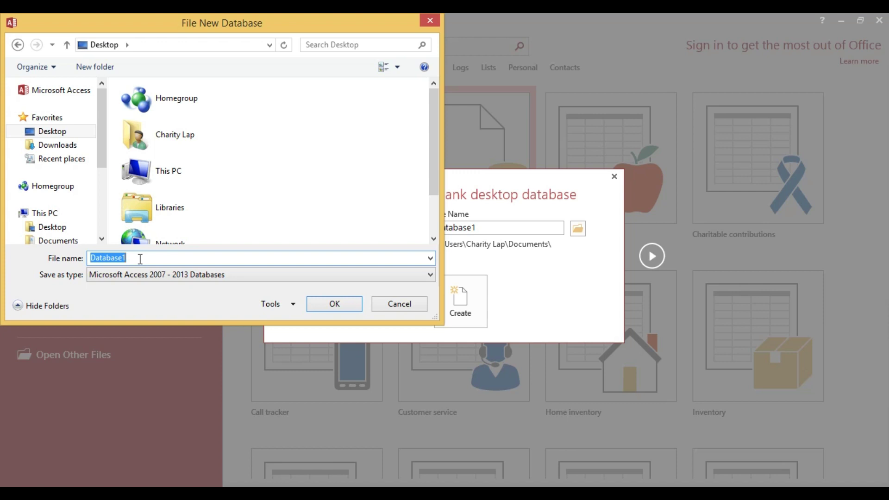
pyautogui.write('Stco')
pyautogui.press('BackSpace')
pyautogui.press('BackSpace')
pyautogui.write('ock Ma')
pyautogui.write('nager ')
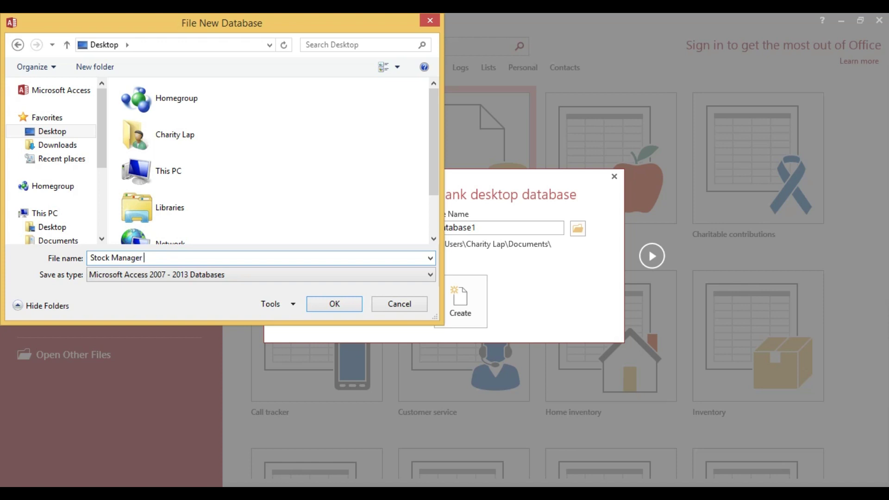
pyautogui.write('DB')
# Create the Stock Manager DB database and close the starter Table1.
pyautogui.click(319, 303)
pyautogui.click(466, 301)
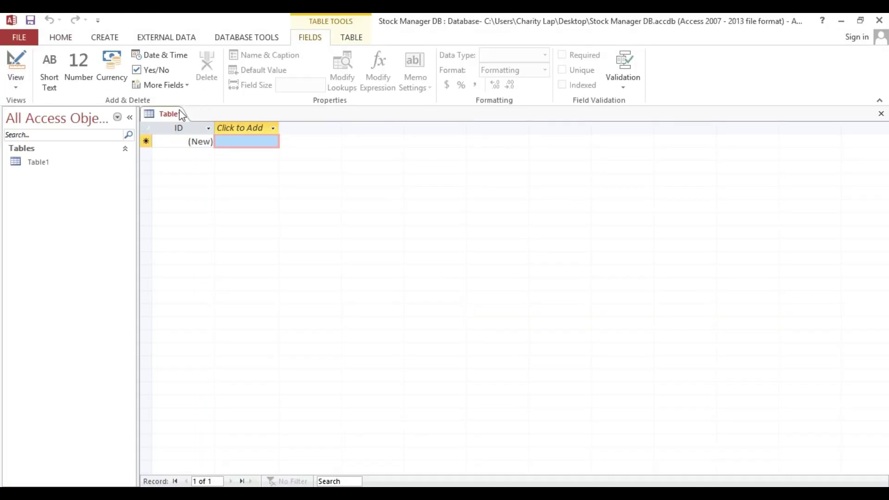
pyautogui.rightClick(180, 114)
pyautogui.click(207, 130)
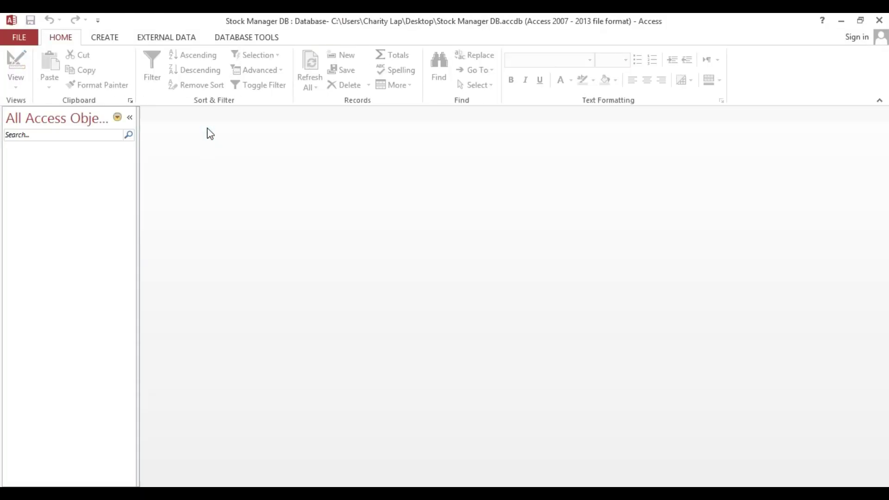
# Start a new blank table in Table Design view.
pyautogui.click(46, 177)
pyautogui.click(113, 40)
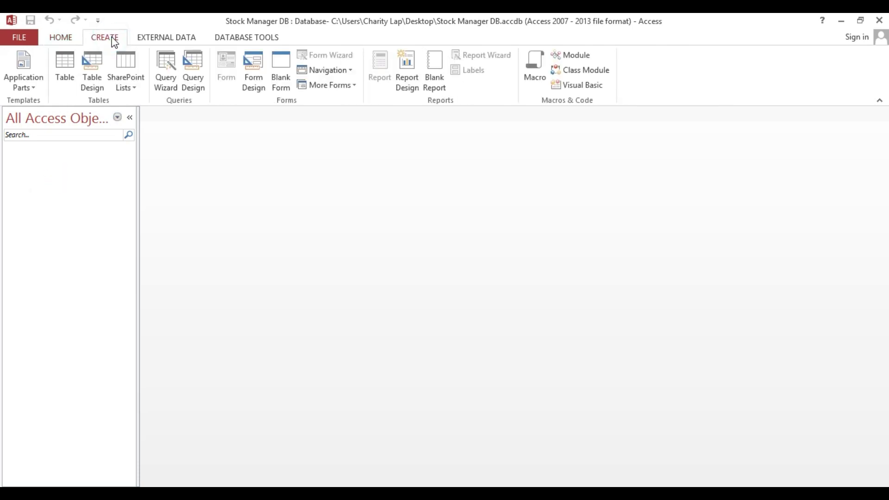
pyautogui.click(93, 74)
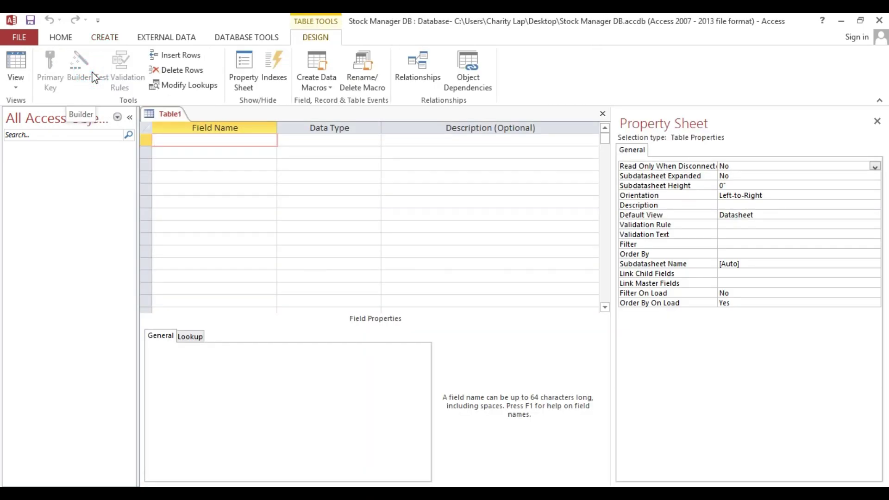
# Add an ItemCode field with the Number data type.
pyautogui.write('It')
pyautogui.write('emCode')
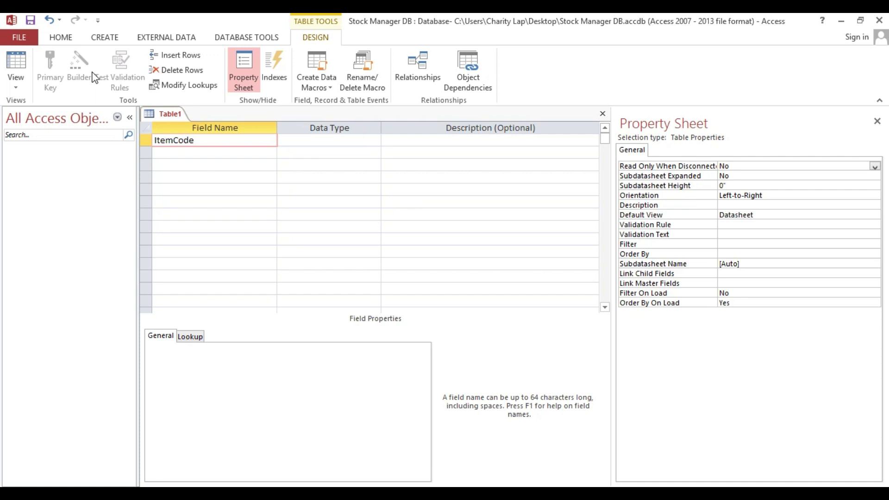
pyautogui.press('Tab')
pyautogui.write('n')
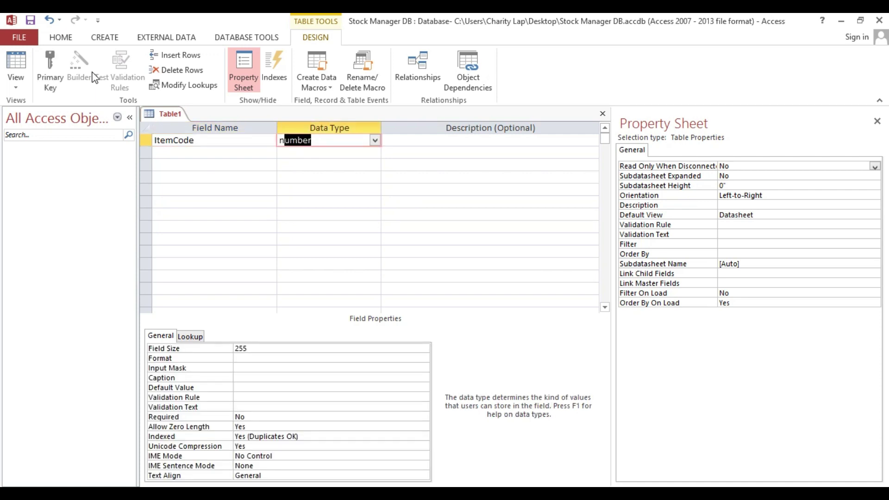
pyautogui.press('Tab')
pyautogui.click(243, 139)
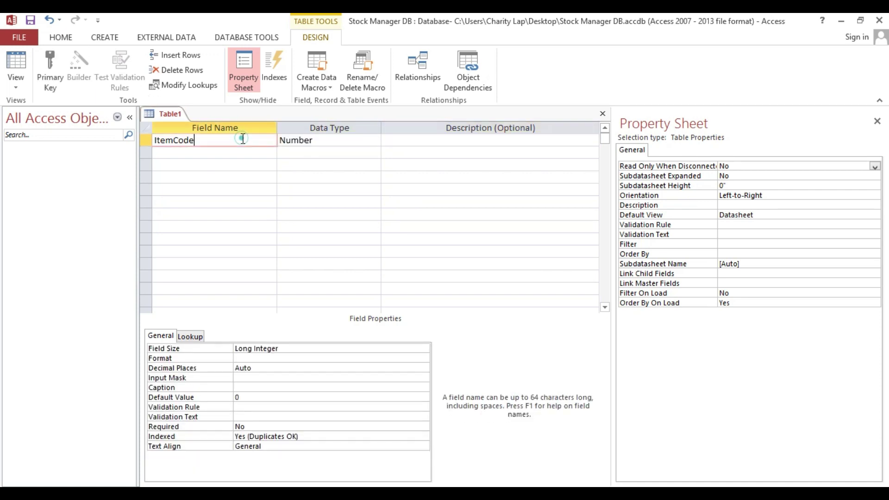
# Set ItemCode's field size to Double and its format to General Number.
pyautogui.click(300, 339)
pyautogui.click(298, 350)
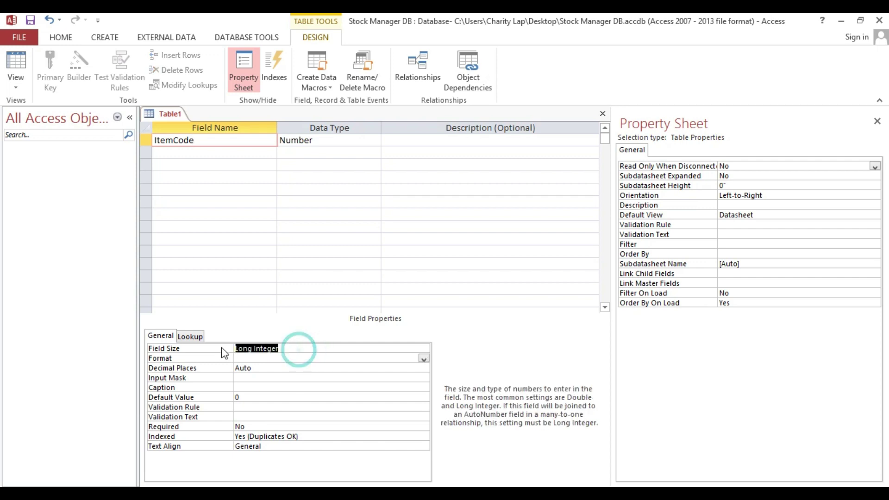
pyautogui.write('d')
pyautogui.press('Return')
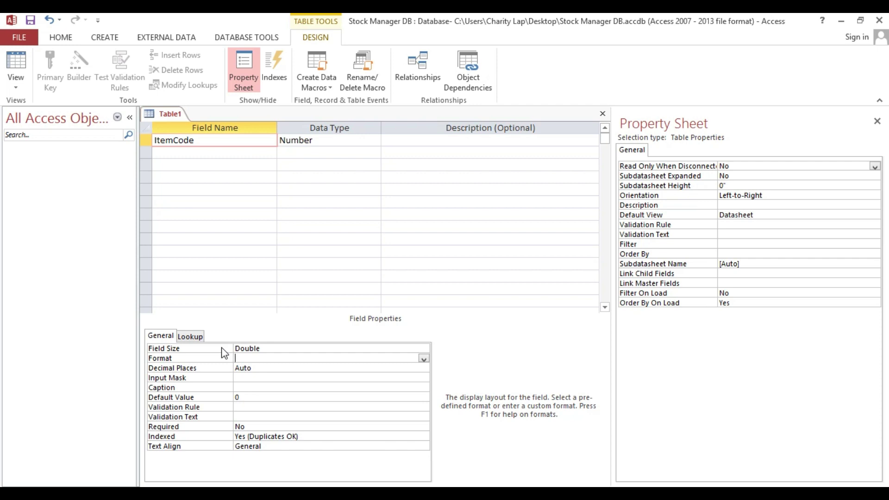
pyautogui.write('general Number')
pyautogui.press('Return')
pyautogui.press('Return')
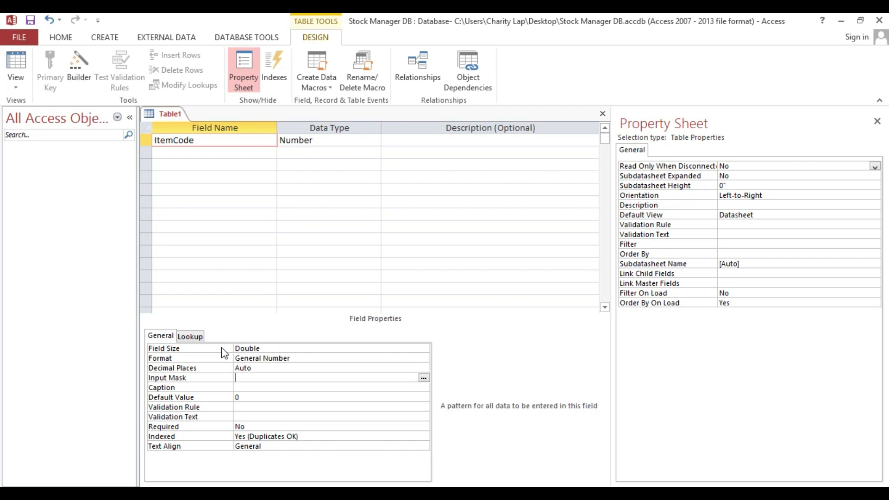
pyautogui.press('Return')
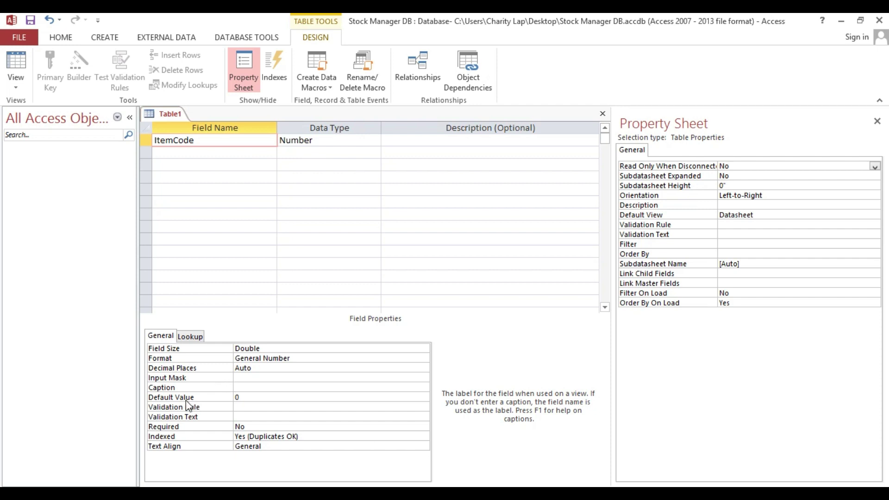
# Give the ItemCode field the caption 'Item Code'.
pyautogui.doubleClick(222, 139)
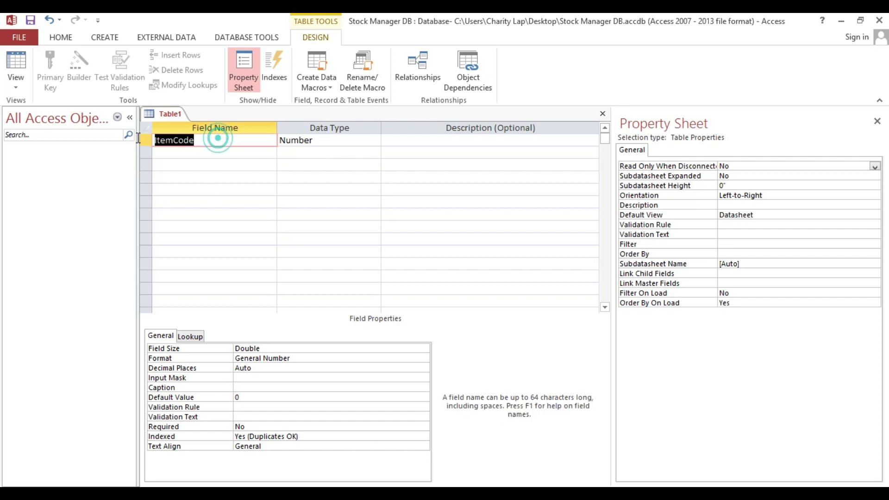
pyautogui.click(178, 388)
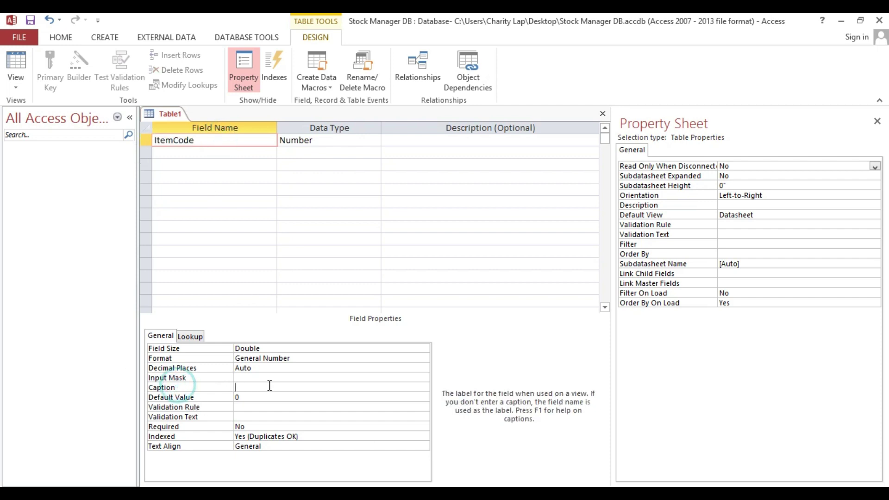
pyautogui.write('ItemCode')
pyautogui.click(251, 387)
pyautogui.click(304, 387)
# Save the table as Inventory, accepting the offer to add a primary key.
pyautogui.click(30, 19)
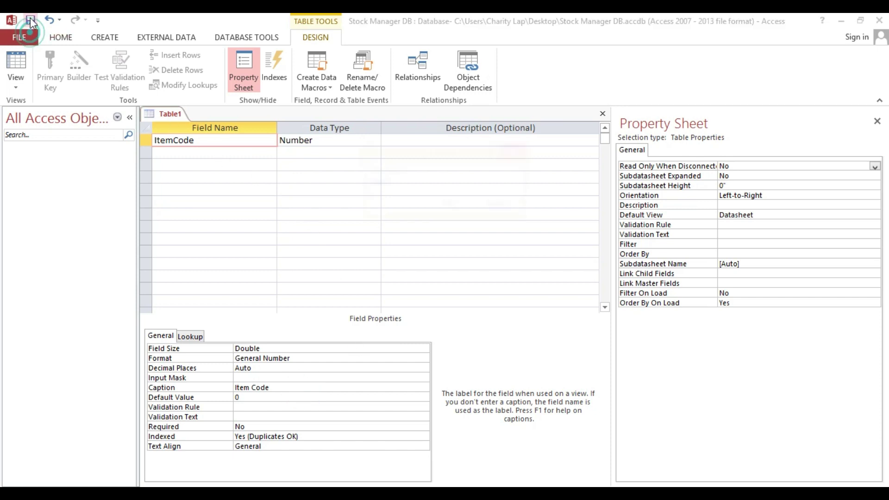
pyautogui.write('Inve')
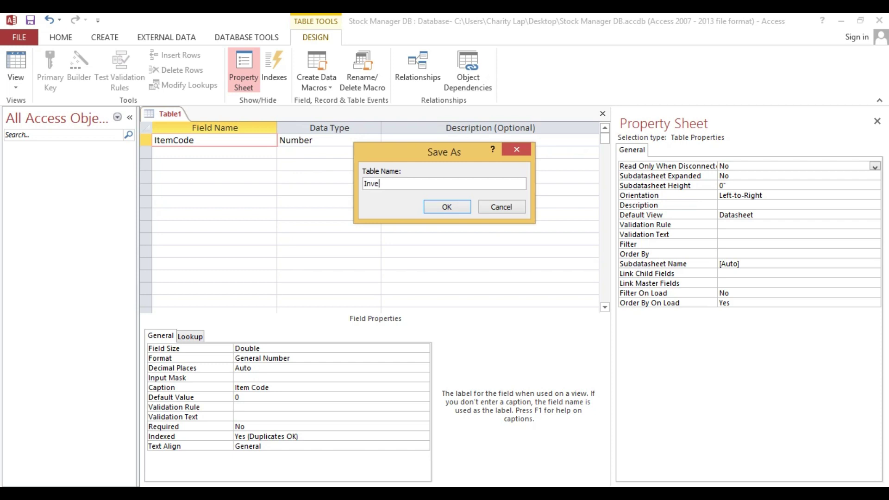
pyautogui.write('ntory')
pyautogui.click(439, 207)
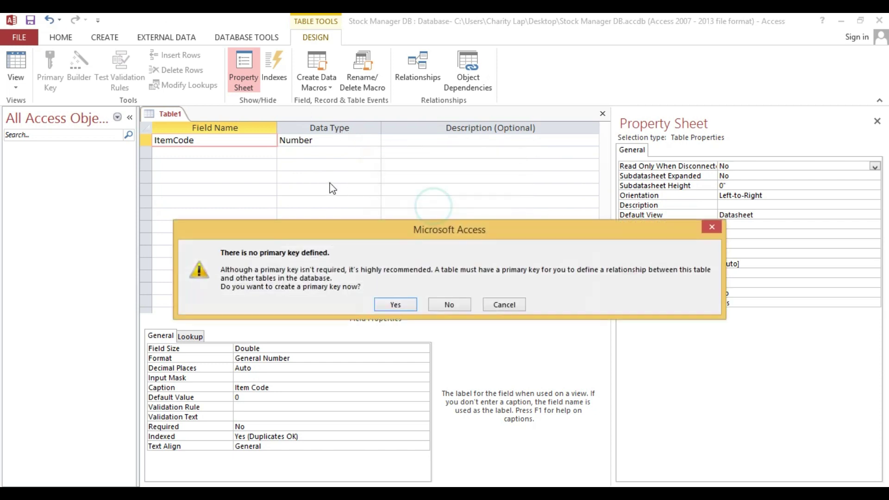
pyautogui.click(393, 303)
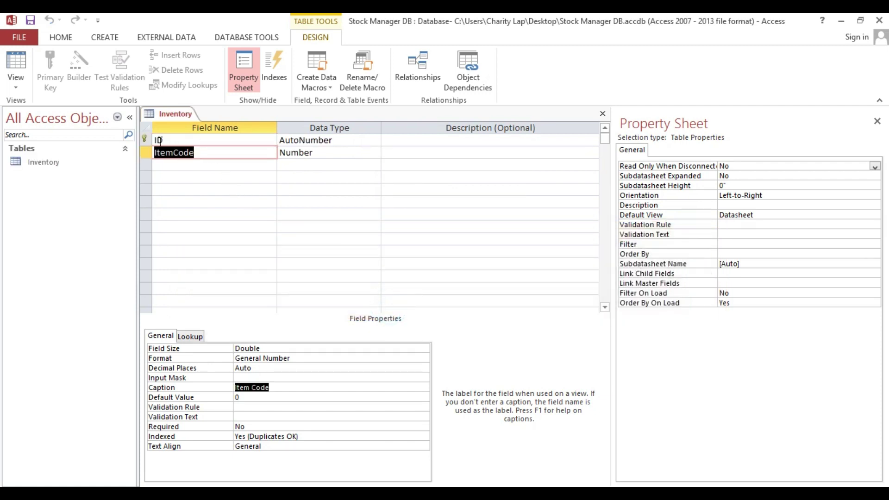
# Delete the automatic ID row and make ItemCode the primary key.
pyautogui.click(143, 139)
pyautogui.rightClick(143, 139)
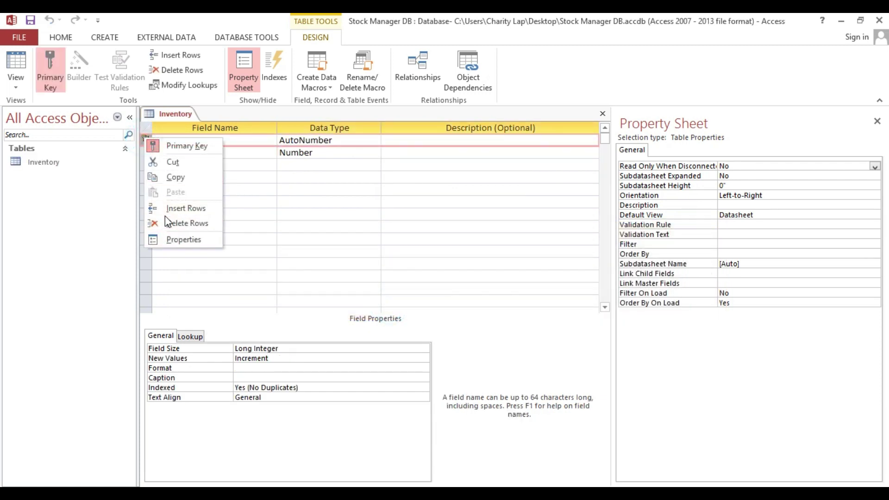
pyautogui.click(167, 220)
pyautogui.click(418, 295)
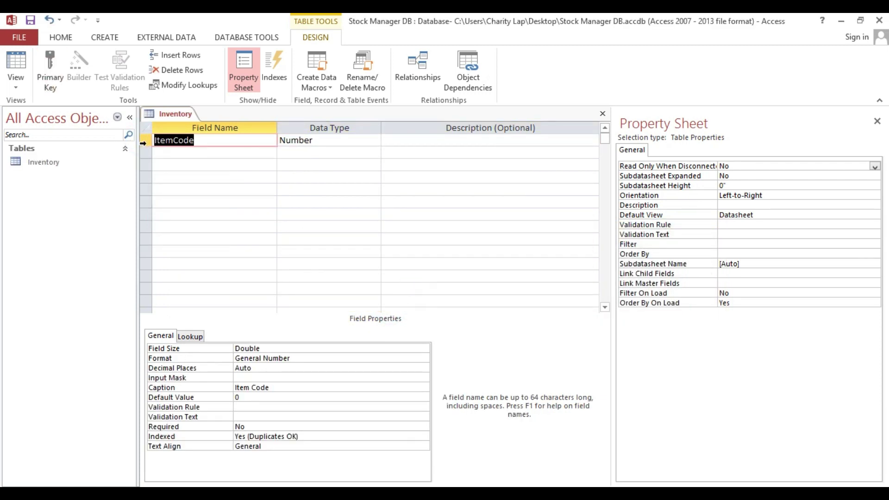
pyautogui.click(143, 139)
pyautogui.rightClick(143, 140)
pyautogui.click(158, 149)
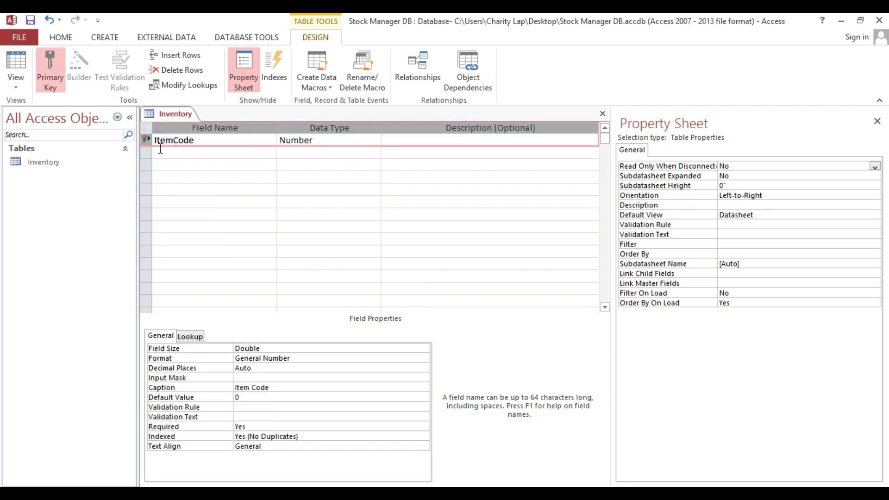
pyautogui.click(193, 153)
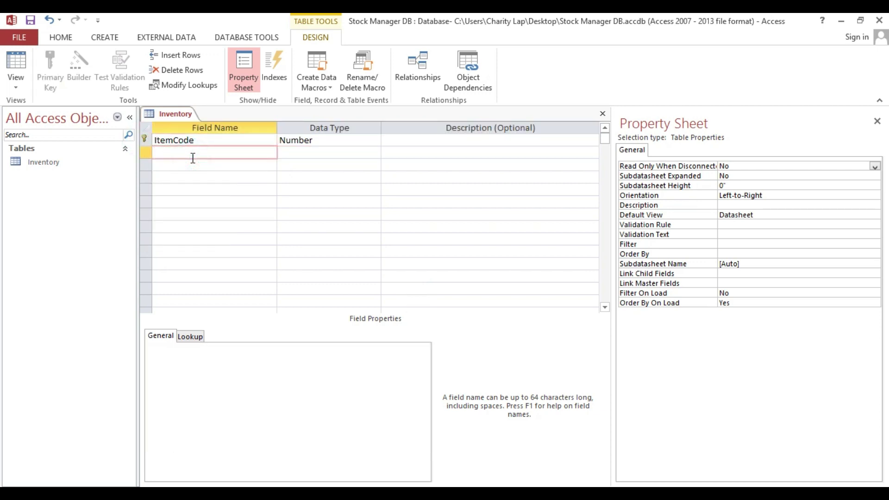
# Add a Description Short Text field and an ItemPrice Currency field.
pyautogui.write('Dex')
pyautogui.write('cription')
pyautogui.press('Tab')
pyautogui.press('Tab')
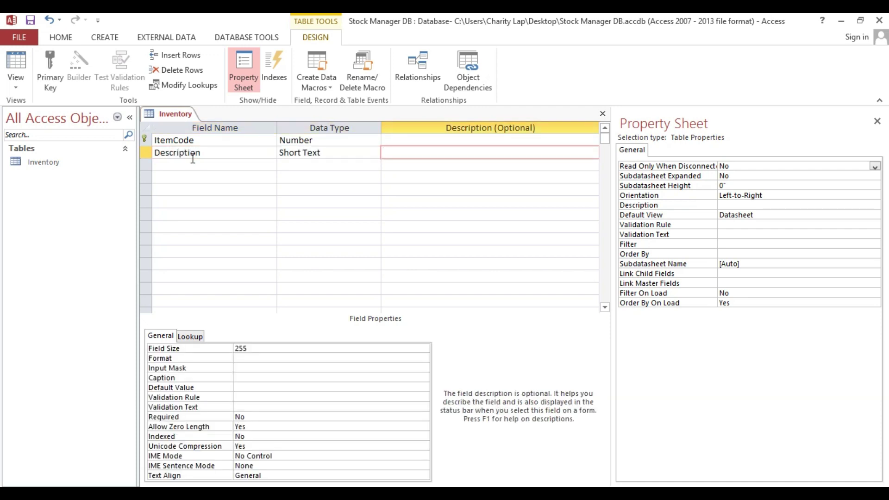
pyautogui.press('Tab')
pyautogui.write('te')
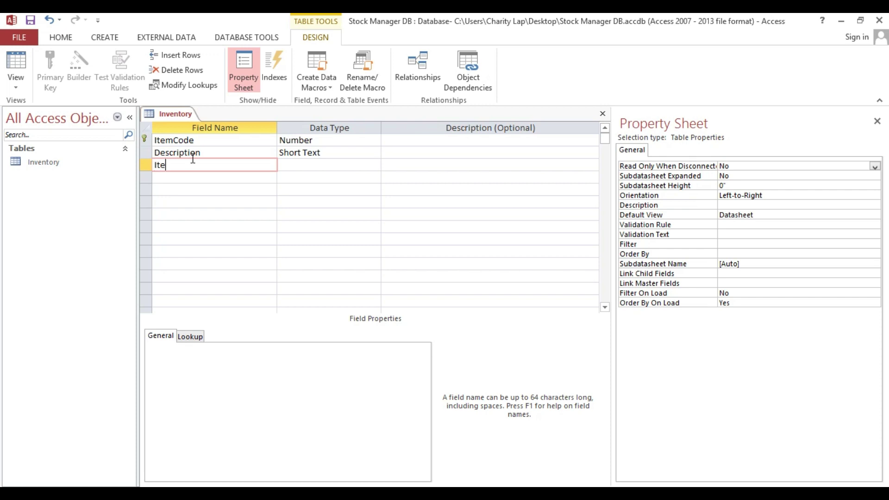
pyautogui.write('m')
pyautogui.write('P')
pyautogui.press('BackSpace')
pyautogui.press('BackSpace')
pyautogui.write('Pric')
pyautogui.press('Tab')
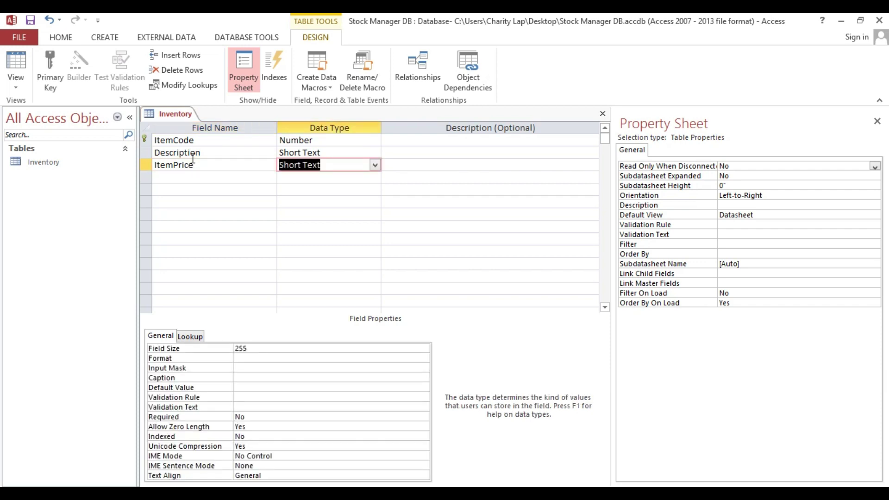
pyautogui.write('currency')
pyautogui.press('Tab')
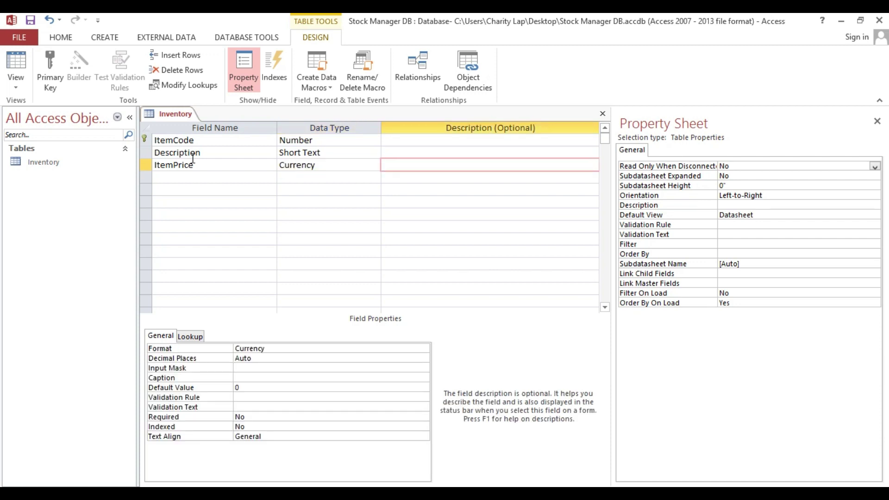
# Format ItemPrice as Standard and update that format everywhere ItemPrice is used.
pyautogui.click(302, 349)
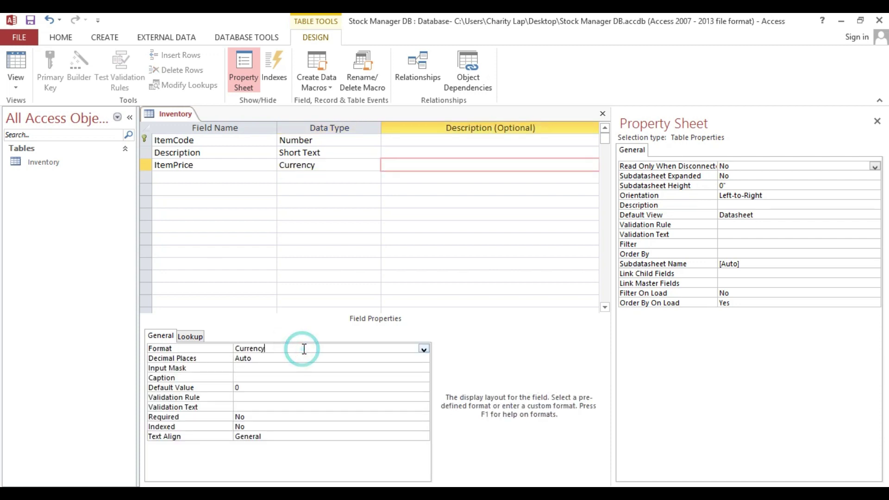
pyautogui.click(424, 349)
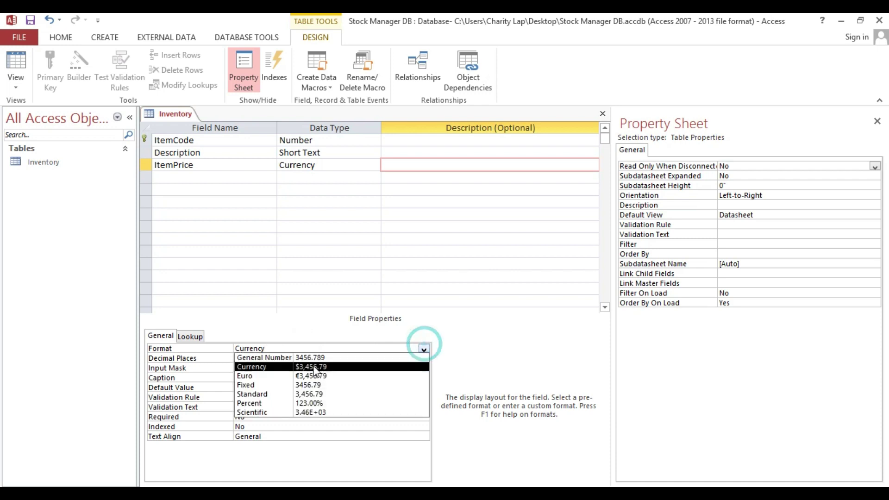
pyautogui.click(294, 396)
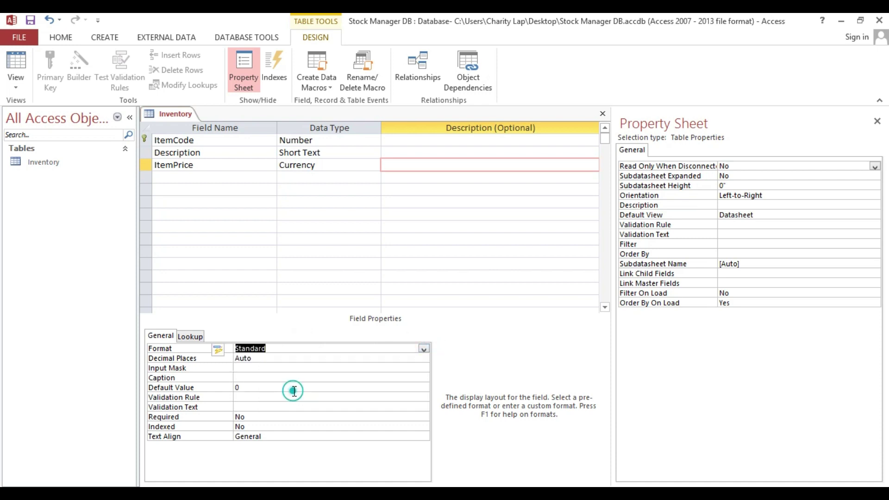
pyautogui.click(218, 348)
pyautogui.click(244, 367)
pyautogui.click(445, 288)
pyautogui.click(209, 179)
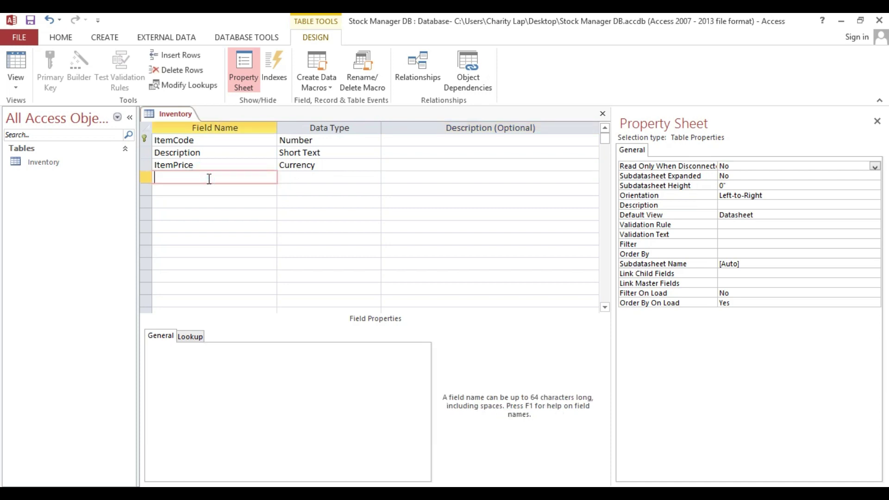
# Add an Inv_Qty field with the Number data type.
pyautogui.write('Inv_')
pyautogui.write('Qty')
pyautogui.press('Tab')
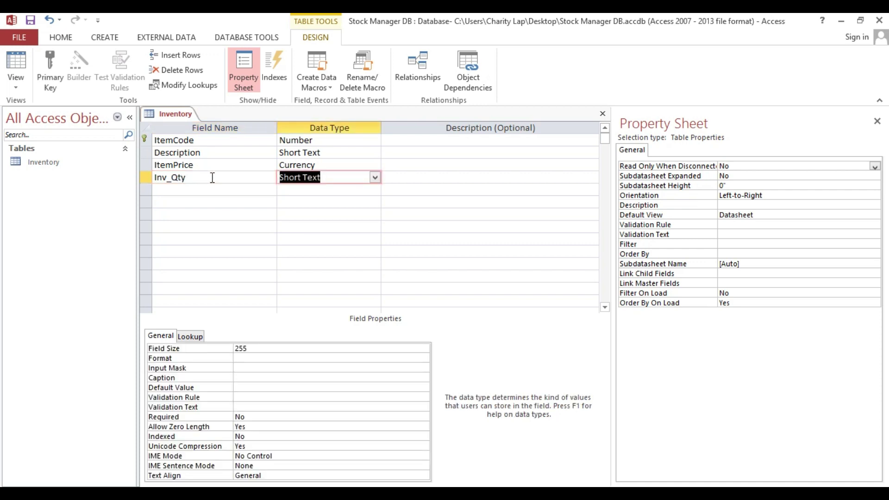
pyautogui.write('number')
pyautogui.press('Tab')
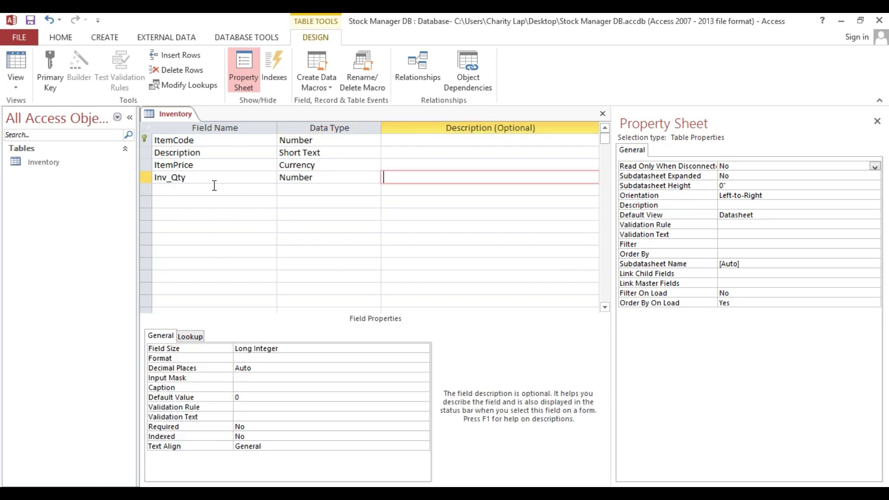
# Give Inv_Qty the Standard format, propagated everywhere it is used.
pyautogui.click(282, 357)
pyautogui.click(424, 358)
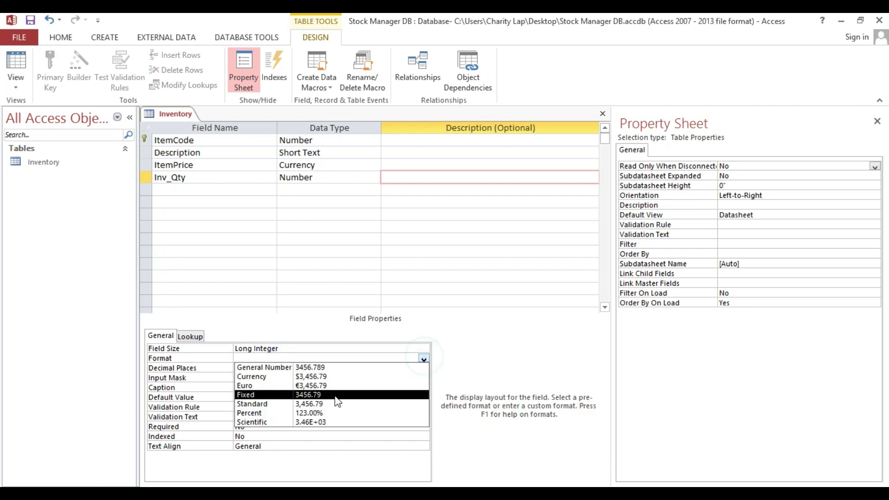
pyautogui.click(311, 405)
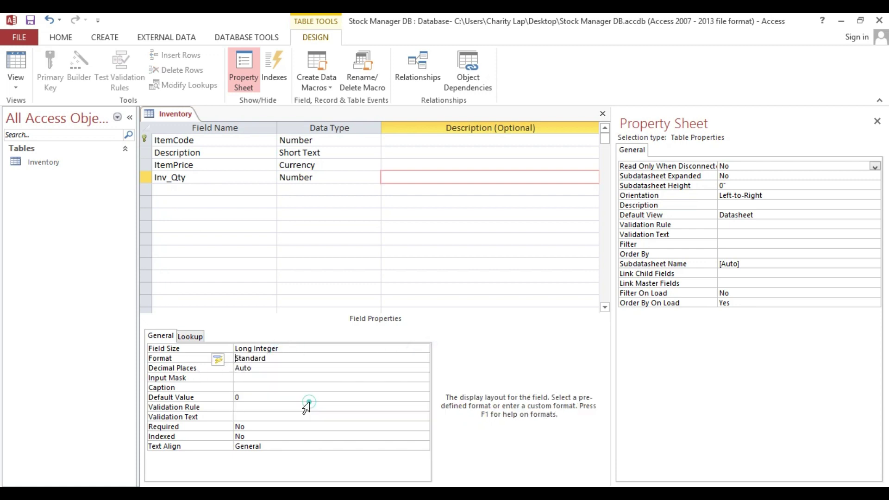
pyautogui.click(219, 358)
pyautogui.click(259, 373)
pyautogui.click(463, 288)
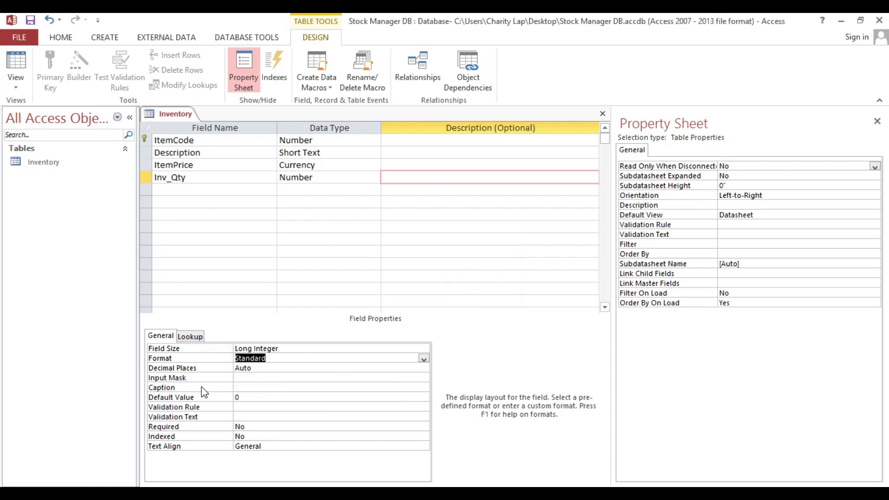
pyautogui.click(252, 397)
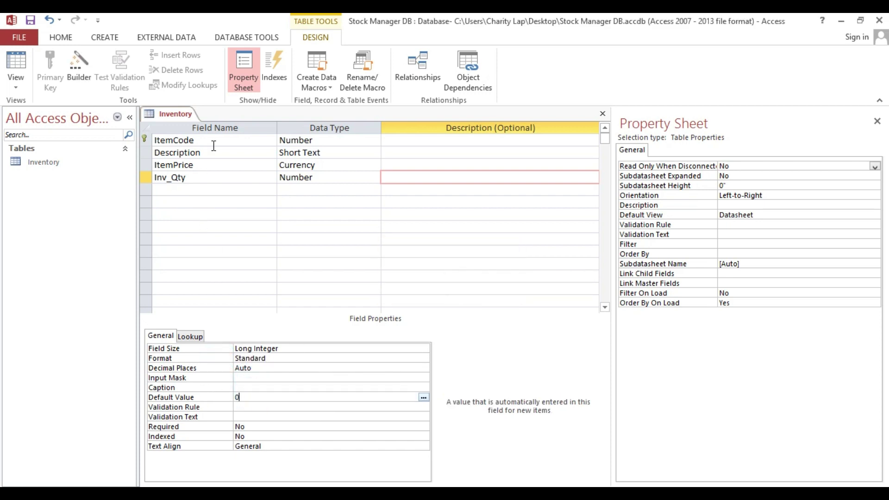
pyautogui.click(18, 58)
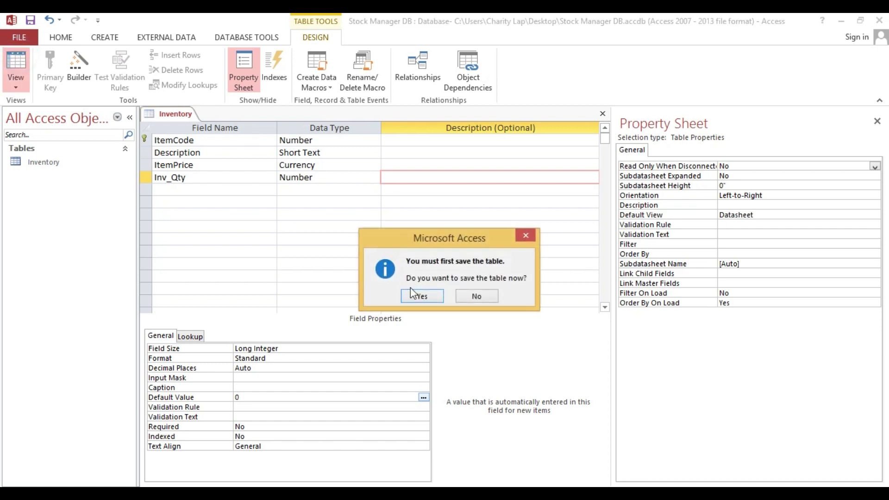
# Save the table and widen the ItemPrice column in Datasheet view.
pyautogui.click(411, 293)
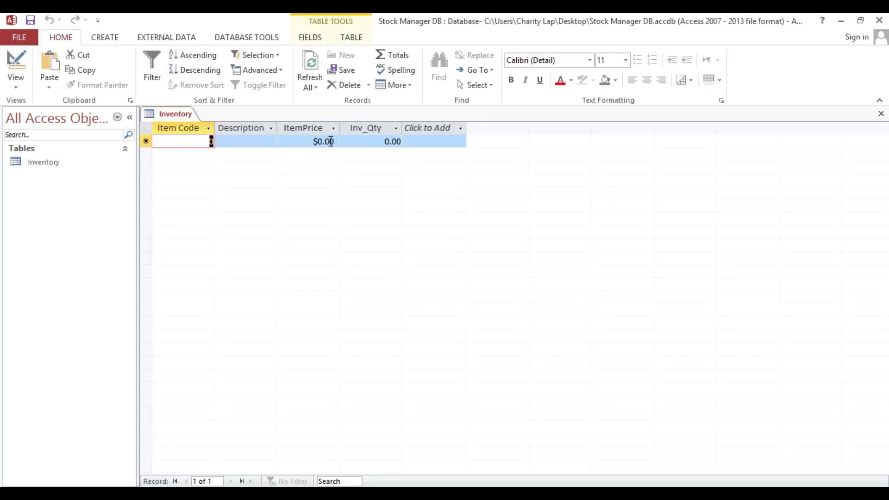
pyautogui.moveTo(340, 127); pyautogui.dragTo(347, 128)
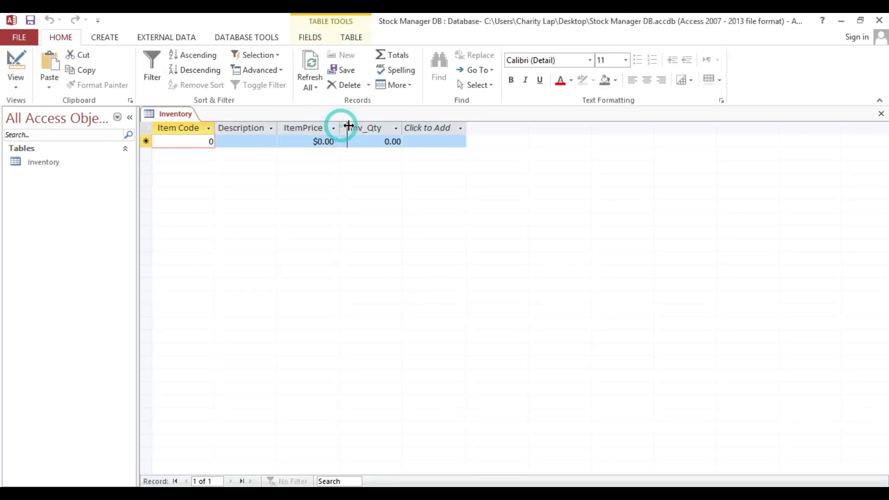
pyautogui.click(16, 62)
# Reapply the Standard format to ItemPrice and update it everywhere.
pyautogui.click(224, 166)
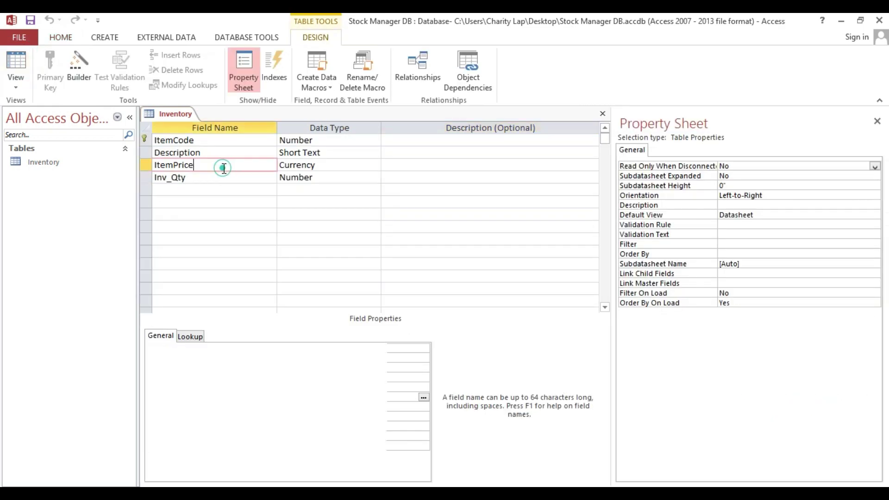
pyautogui.click(278, 348)
pyautogui.click(423, 348)
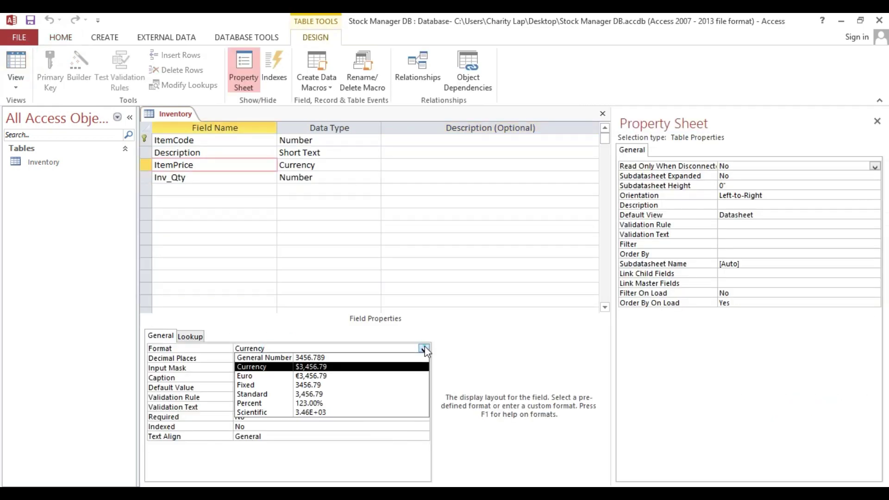
pyautogui.click(273, 394)
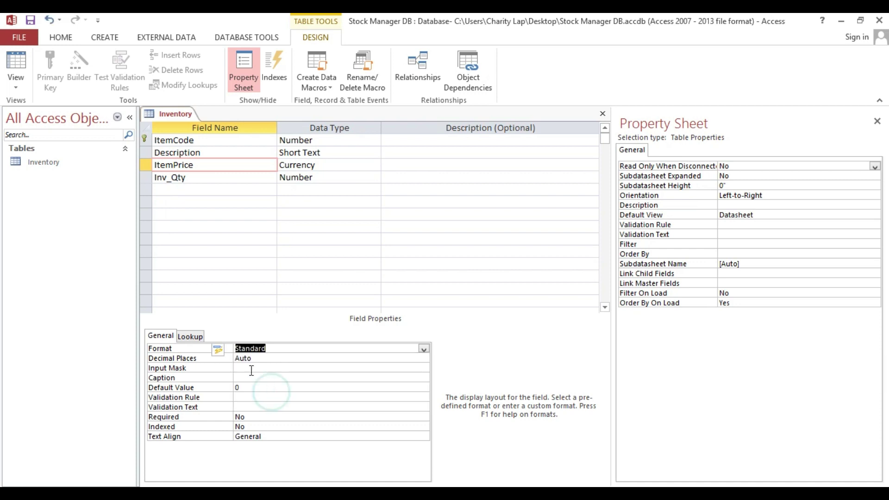
pyautogui.click(218, 351)
pyautogui.click(229, 366)
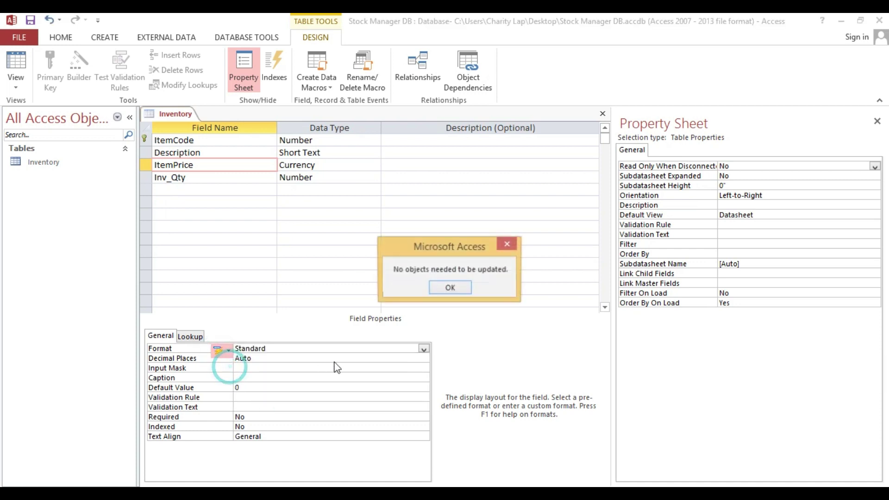
pyautogui.click(450, 287)
# Set ItemPrice's caption to 'Item Price' and save the table in Datasheet view.
pyautogui.moveTo(209, 165); pyautogui.dragTo(148, 167)
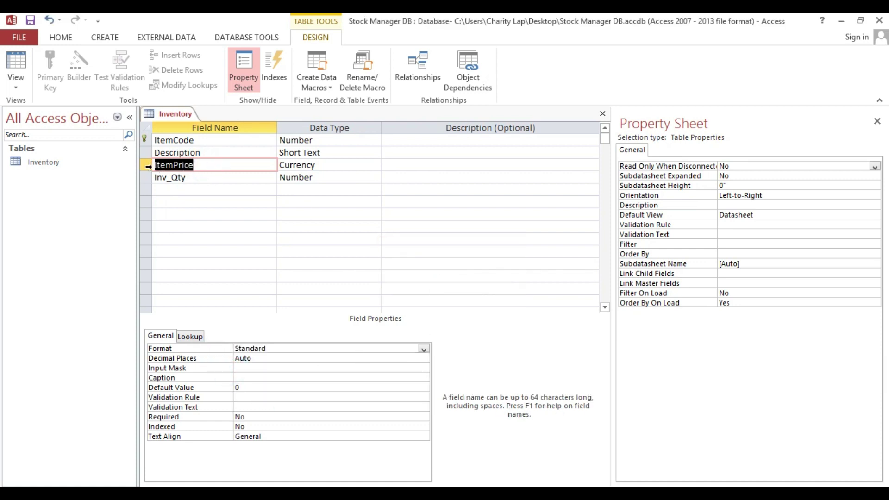
pyautogui.hotkey('ctrl', 'c')
pyautogui.click(239, 377)
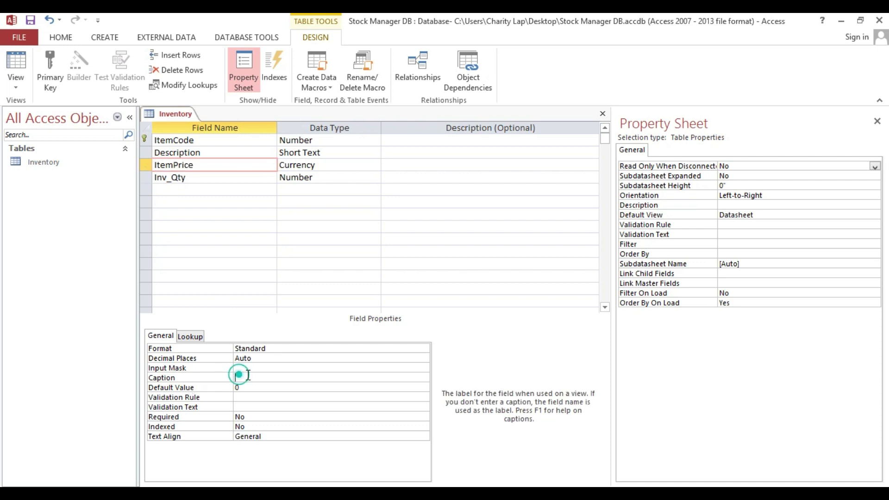
pyautogui.hotkey('ctrl', 'v')
pyautogui.click(250, 378)
pyautogui.click(280, 388)
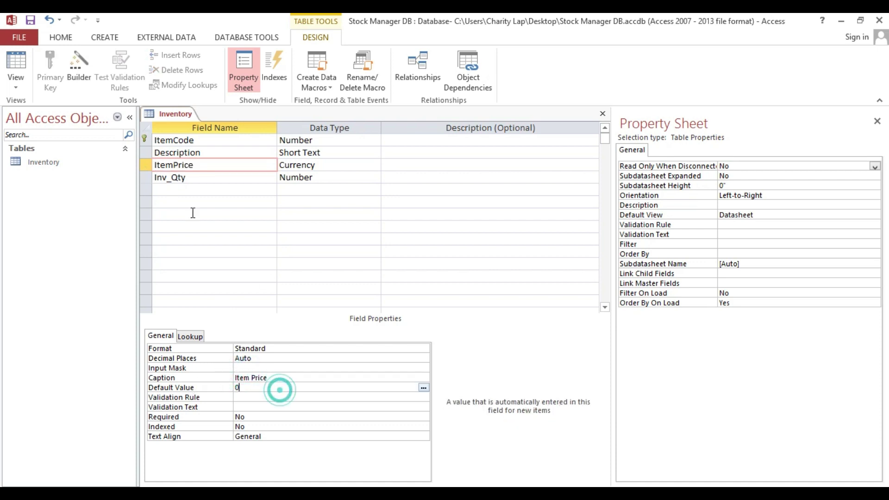
pyautogui.click(16, 67)
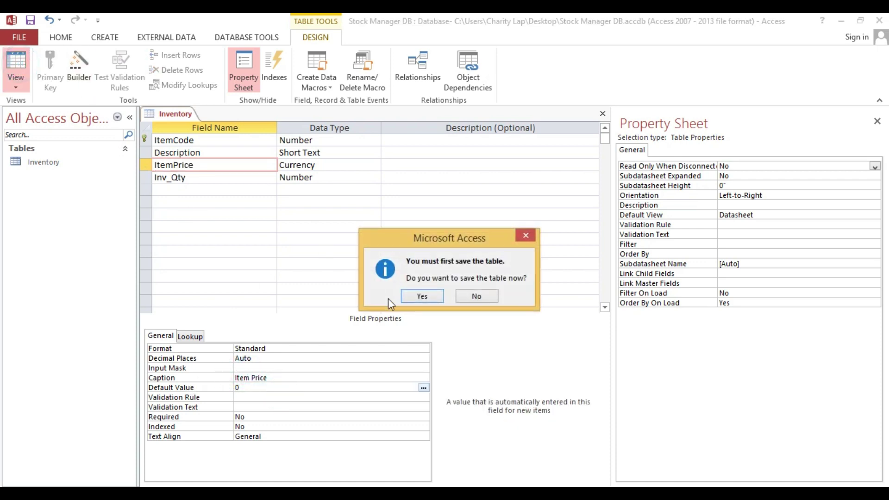
pyautogui.click(419, 295)
# Adjust the widths of the Description and Item Price columns.
pyautogui.moveTo(300, 129); pyautogui.dragTo(337, 128)
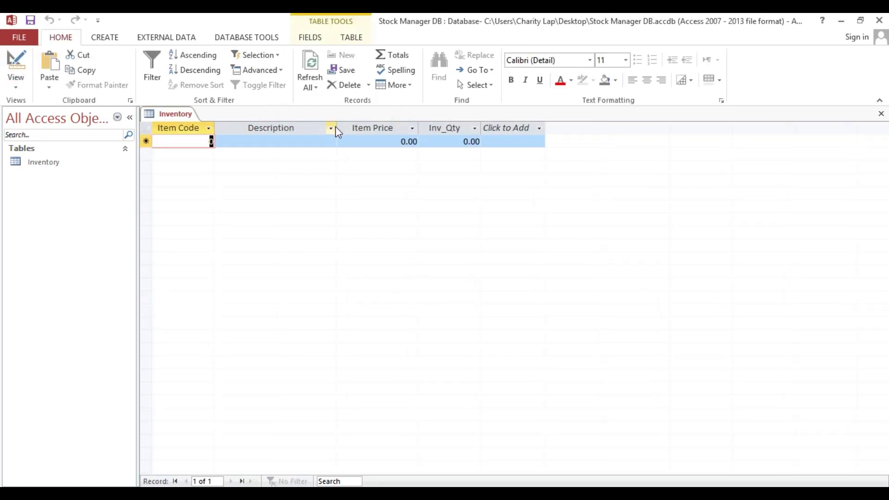
pyautogui.moveTo(336, 128); pyautogui.dragTo(320, 128)
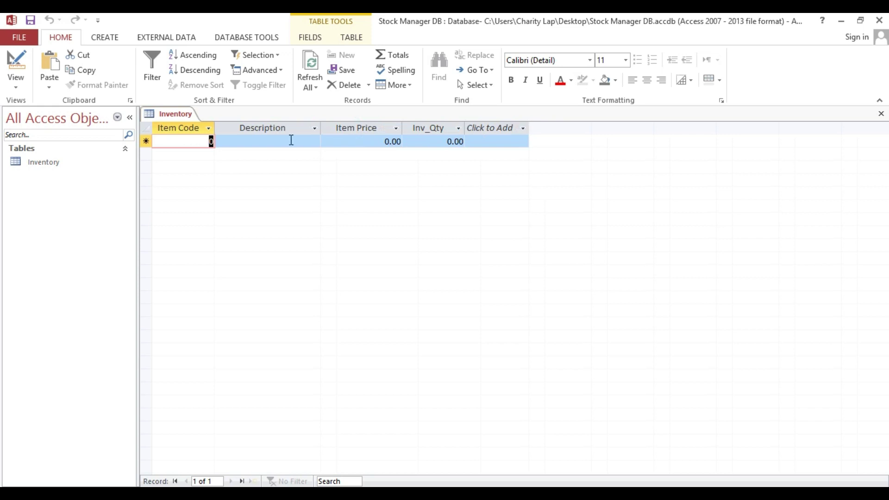
pyautogui.click(410, 131)
pyautogui.moveTo(410, 131); pyautogui.dragTo(415, 131)
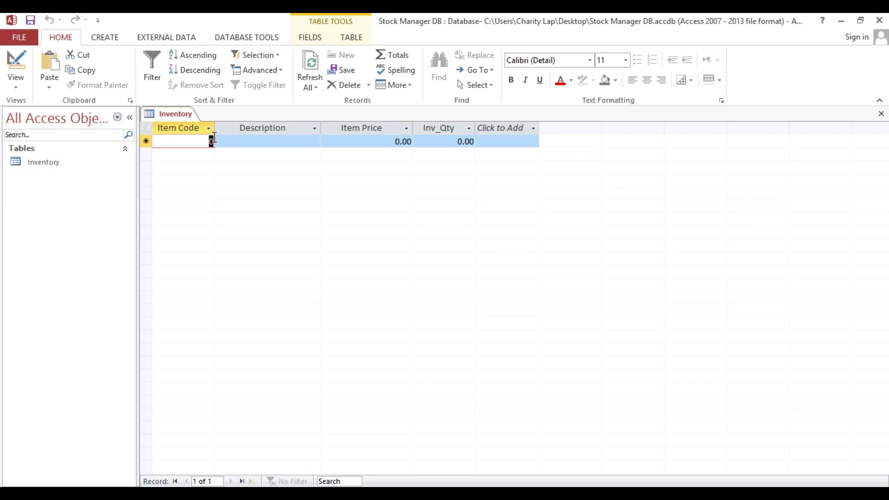
# Enter item 100, 'Bottled Water 330ml', priced at 15.
pyautogui.write('100')
pyautogui.press('Tab')
pyautogui.write('Bo')
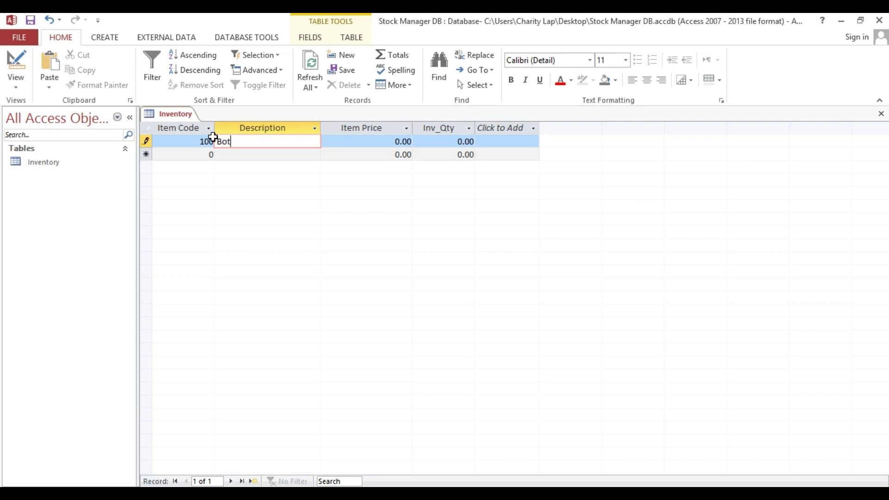
pyautogui.write('tles')
pyautogui.press('BackSpace')
pyautogui.press('BackSpace')
pyautogui.write('ed Water ')
pyautogui.write('330ml')
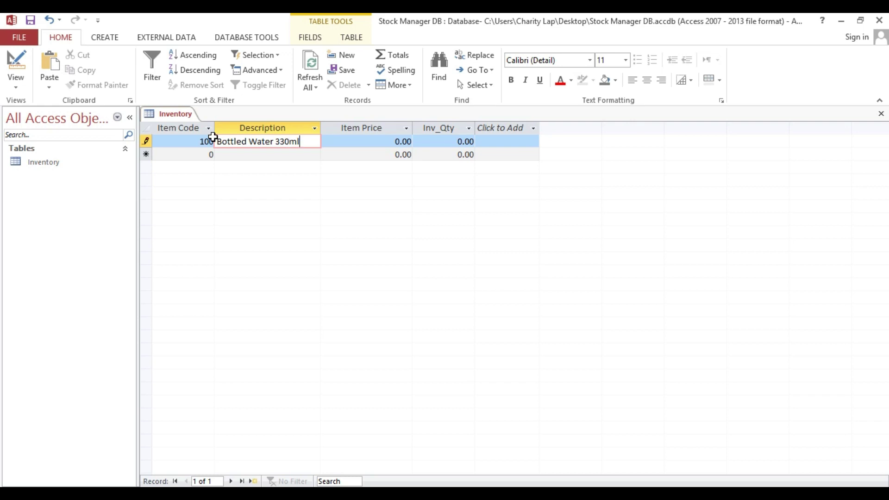
pyautogui.press('Tab')
pyautogui.write('15')
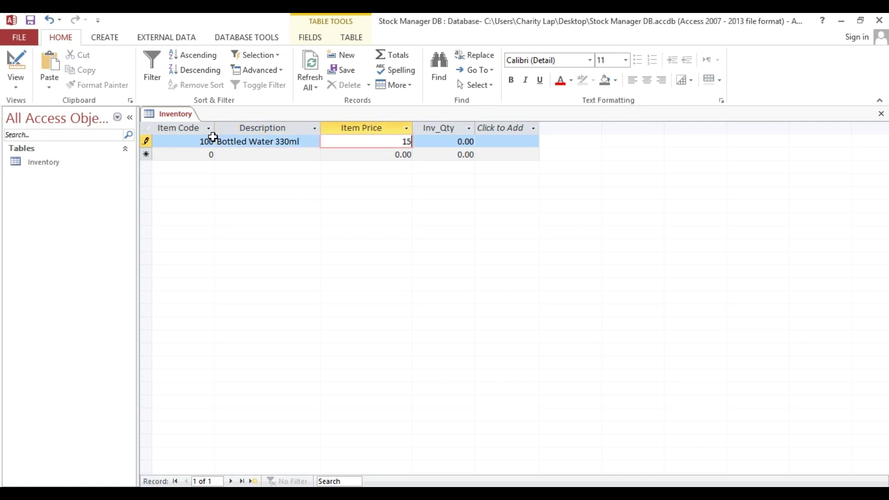
pyautogui.press('Tab')
pyautogui.press('Tab')
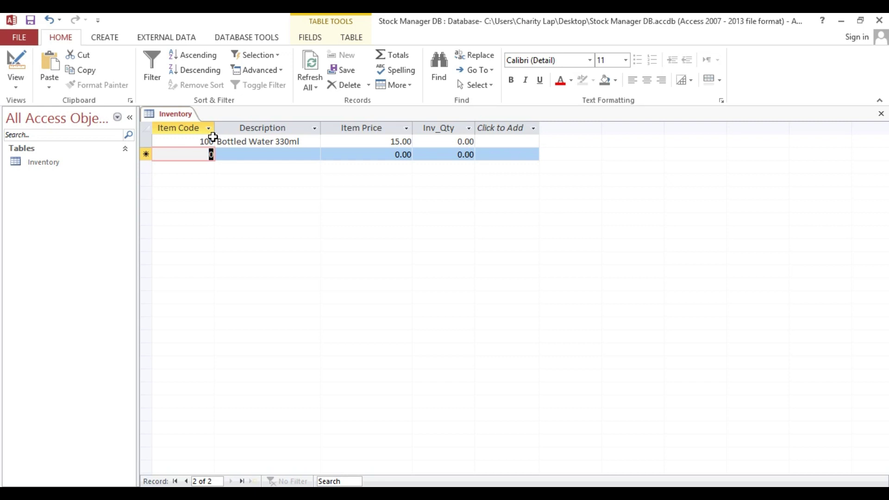
# Enter item 101, 'Sardines Regular', priced at 10.
pyautogui.write('101')
pyautogui.press('Tab')
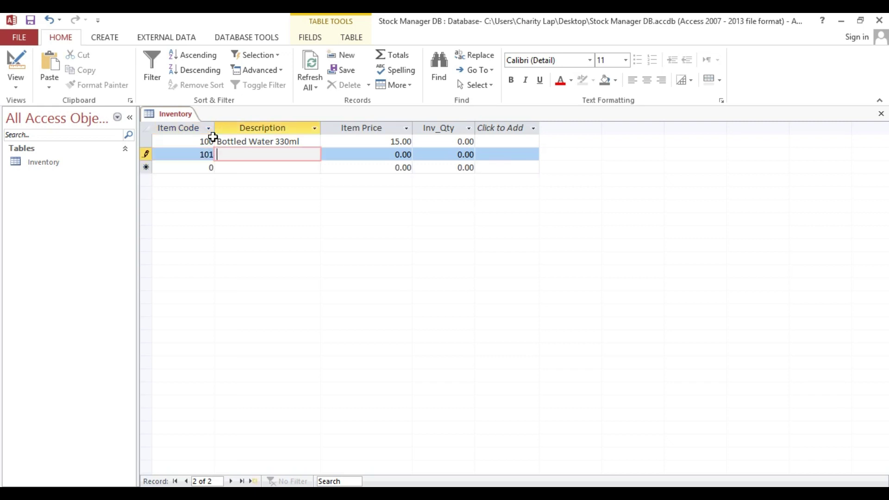
pyautogui.write('Sqa')
pyautogui.write('r')
pyautogui.write('ines  ')
pyautogui.write('Re')
pyautogui.press('BackSpace')
pyautogui.write('egur')
pyautogui.press('Tab')
pyautogui.write('10')
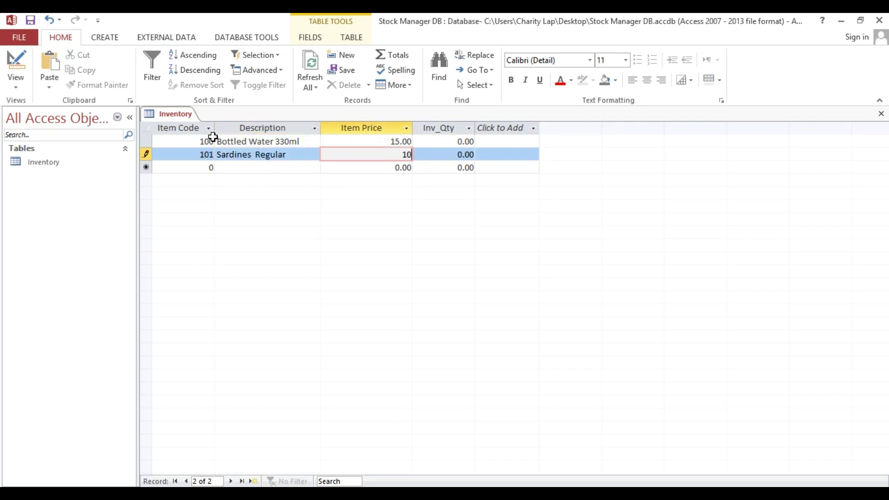
pyautogui.press('Tab')
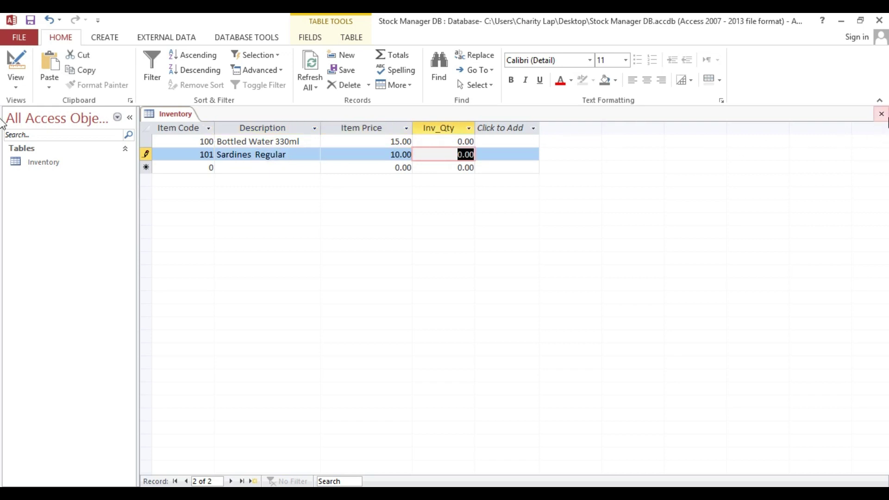
# Save and close the Inventory table, leaving the Create ribbon commands showing.
pyautogui.click(881, 113)
pyautogui.click(411, 292)
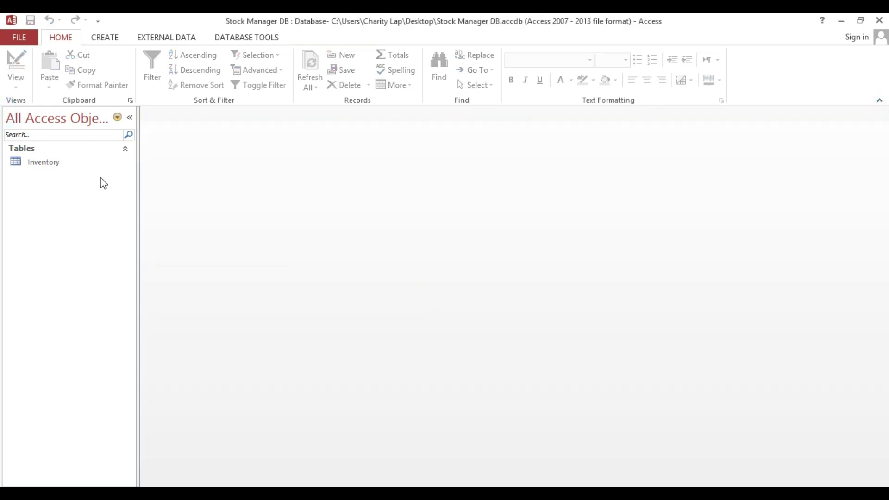
pyautogui.doubleClick(69, 163)
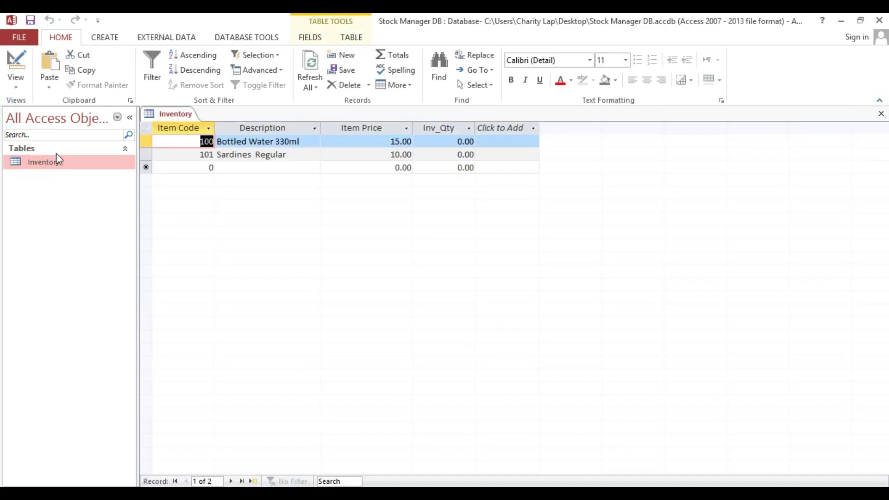
pyautogui.rightClick(188, 113)
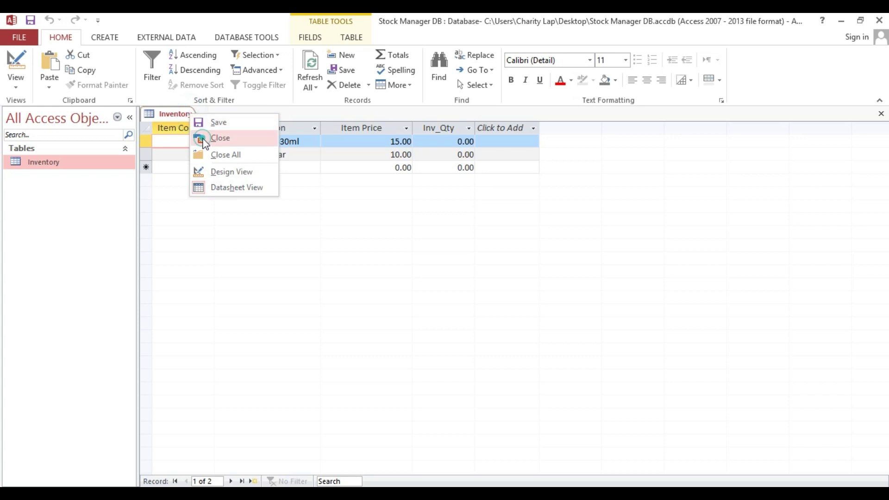
pyautogui.click(205, 138)
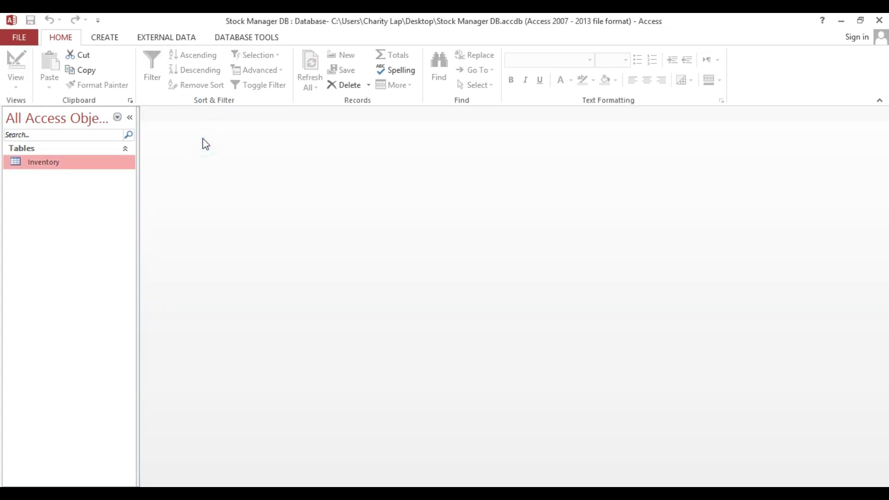
pyautogui.click(114, 37)
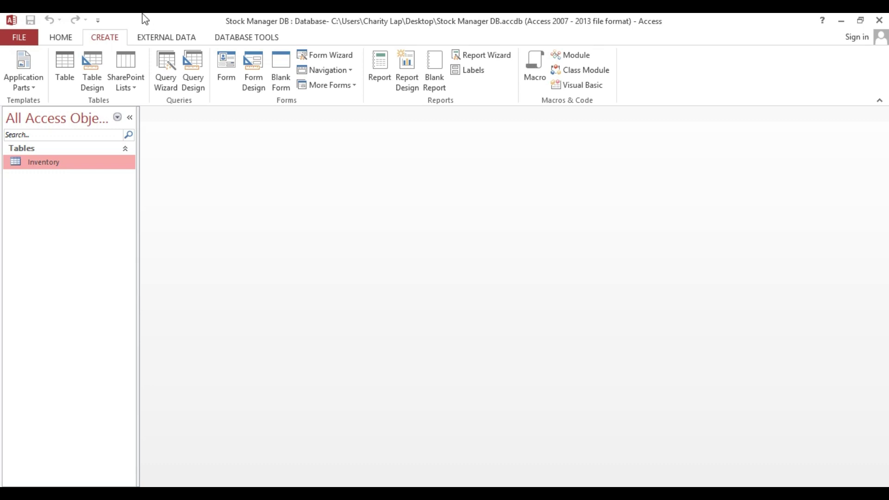
# Design a new table with a TransID field of AutoNumber type.
pyautogui.click(90, 74)
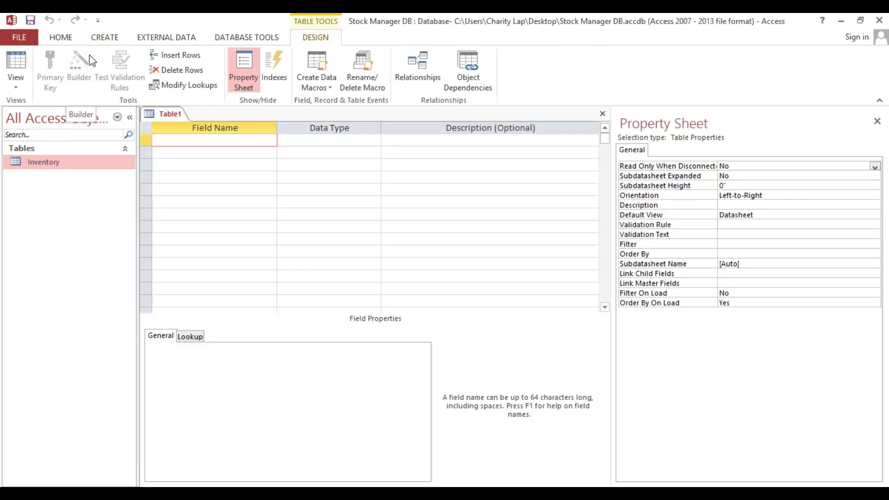
pyautogui.write('Tra')
pyautogui.write('nsID')
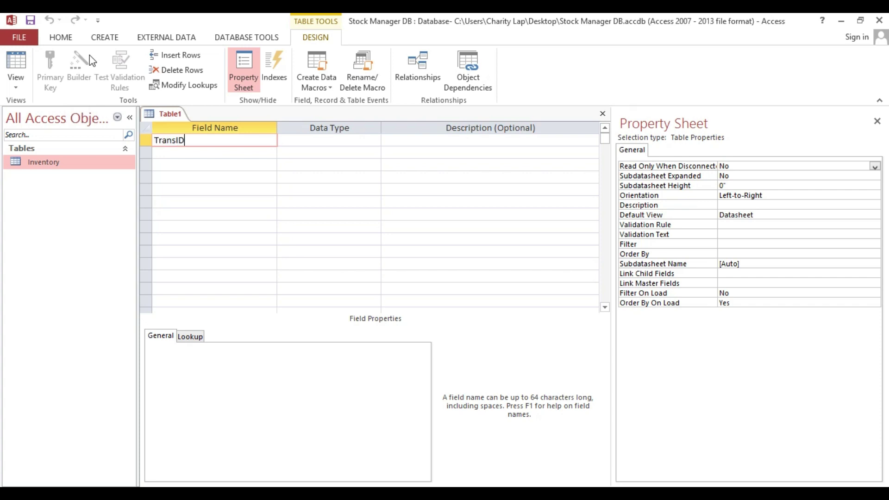
pyautogui.press('Tab')
pyautogui.write('AS')
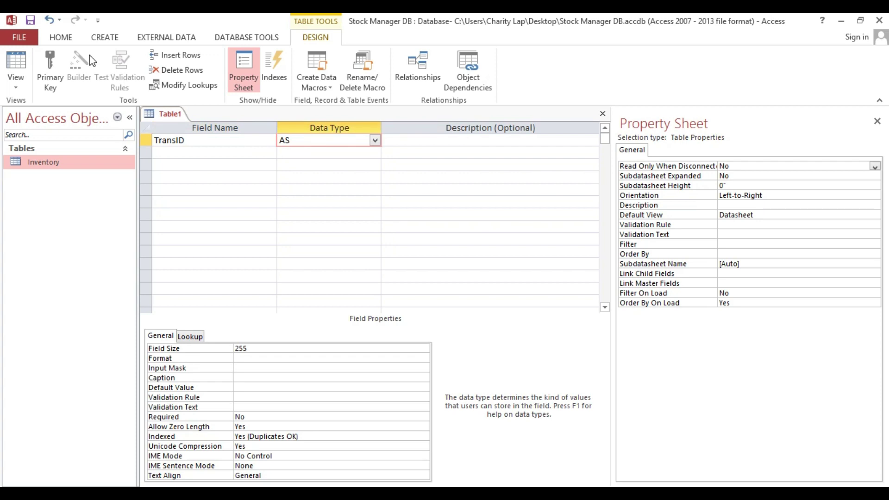
pyautogui.write('umber')
pyautogui.press('Tab')
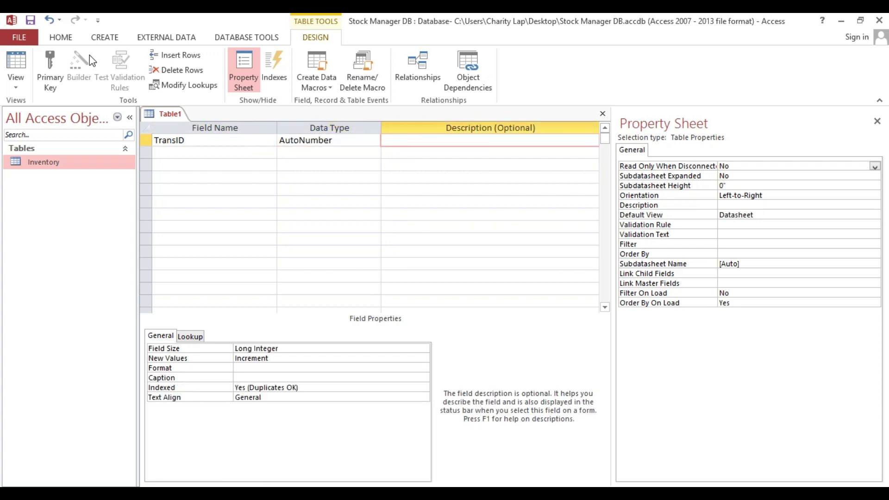
# Save the table as InventoryTransaction with a primary key added.
pyautogui.hotkey('ctrl', 's')
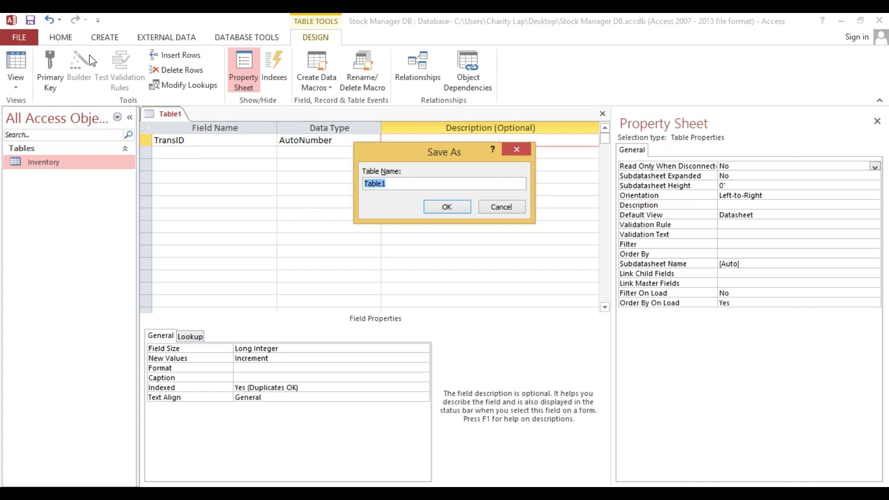
pyautogui.write('InventoryTransaction')
pyautogui.click(426, 206)
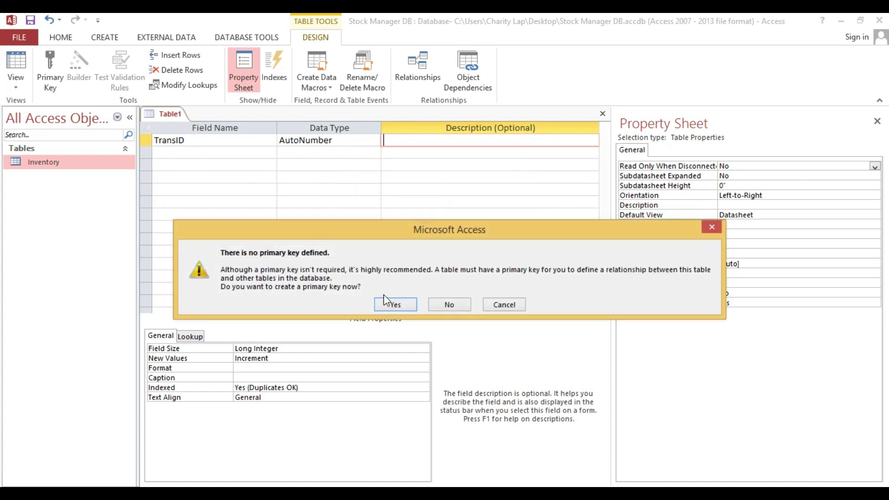
pyautogui.click(388, 302)
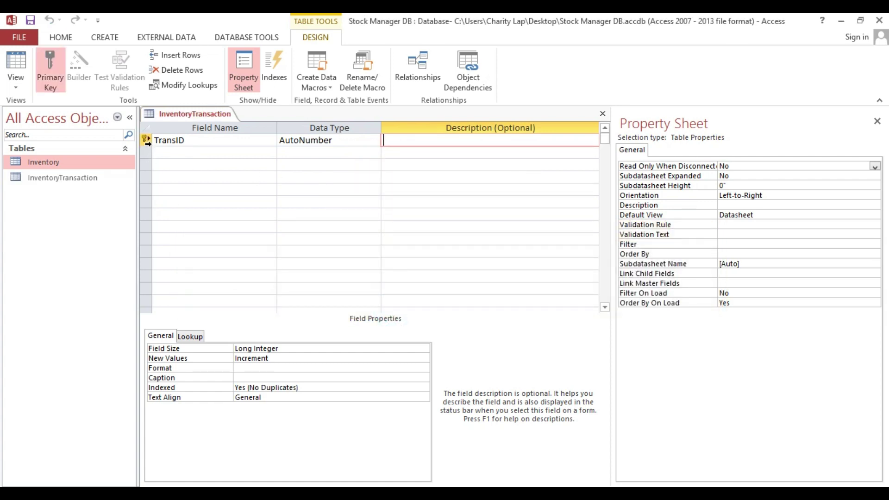
pyautogui.click(185, 142)
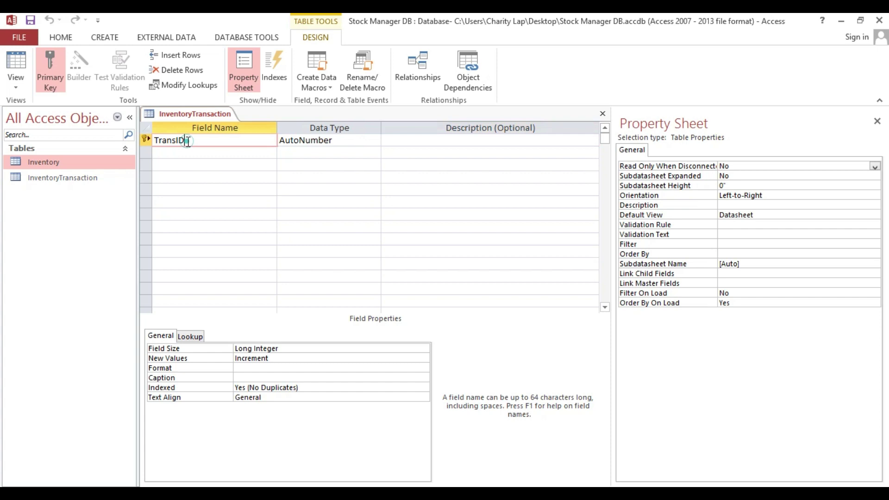
pyautogui.rightClick(145, 140)
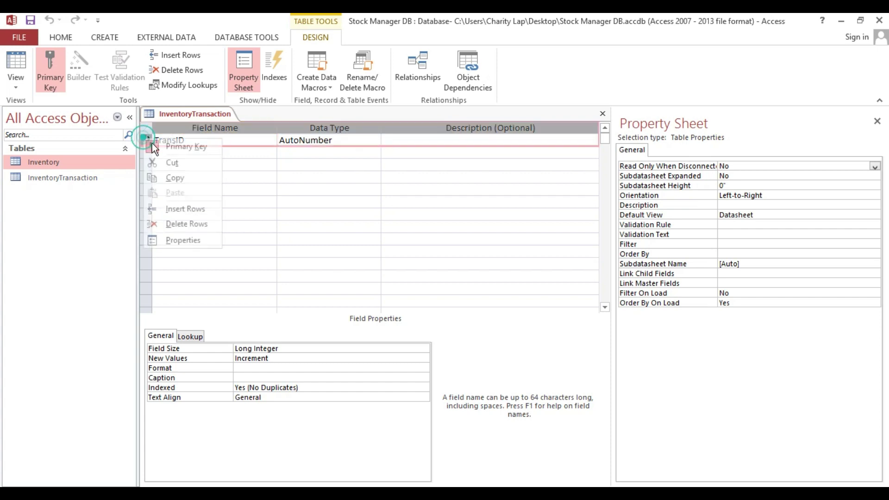
# Remove the primary key from TransID and add an ItemCode field of Number type.
pyautogui.click(158, 146)
pyautogui.click(161, 152)
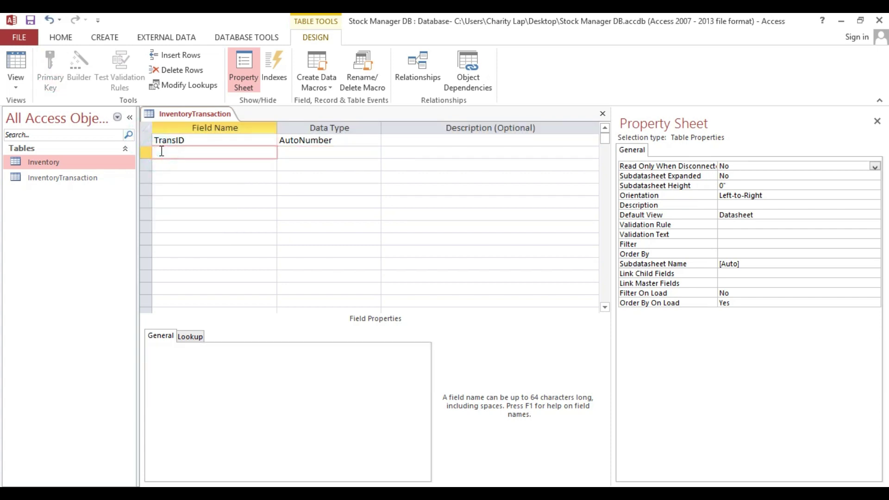
pyautogui.write('Itemc')
pyautogui.write('Code')
pyautogui.press('BackSpace')
pyautogui.press('BackSpace')
pyautogui.write('de')
pyautogui.press('Tab')
pyautogui.write('n')
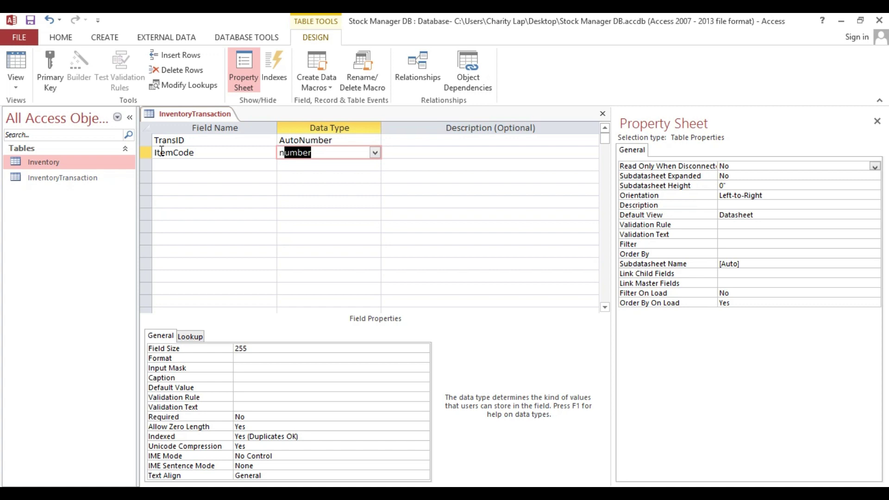
pyautogui.press('Tab')
# Add a Quantity field with the Number data type.
pyautogui.press('Tab')
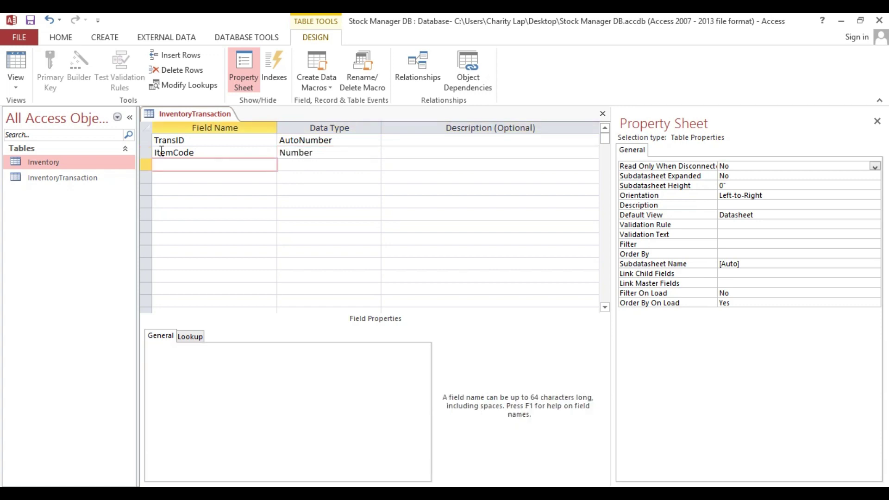
pyautogui.write('Quantity')
pyautogui.press('Tab')
pyautogui.write('n')
pyautogui.press('Tab')
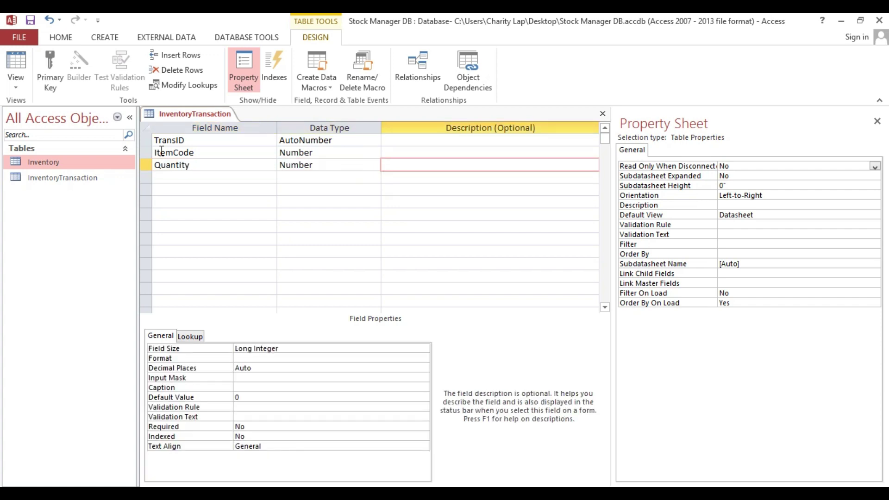
# Save the InventoryTransaction design changes and open the table's datasheet.
pyautogui.click(601, 115)
pyautogui.click(389, 293)
pyautogui.click(71, 177)
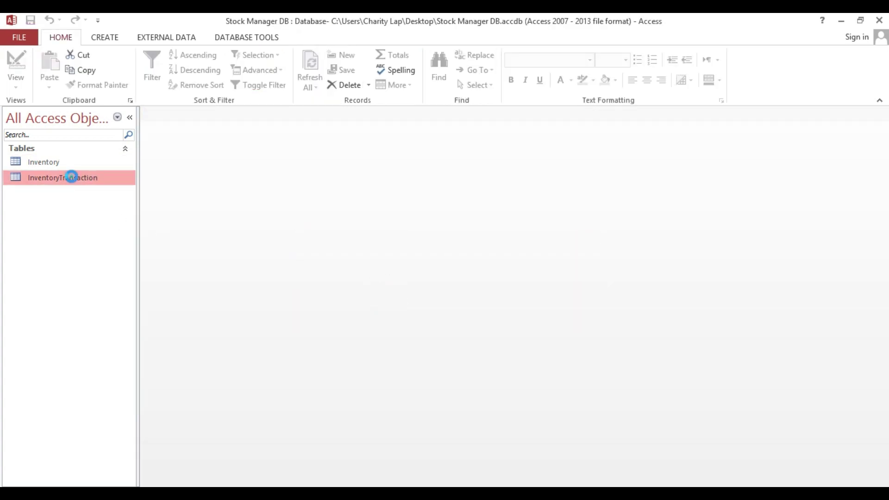
pyautogui.doubleClick(71, 178)
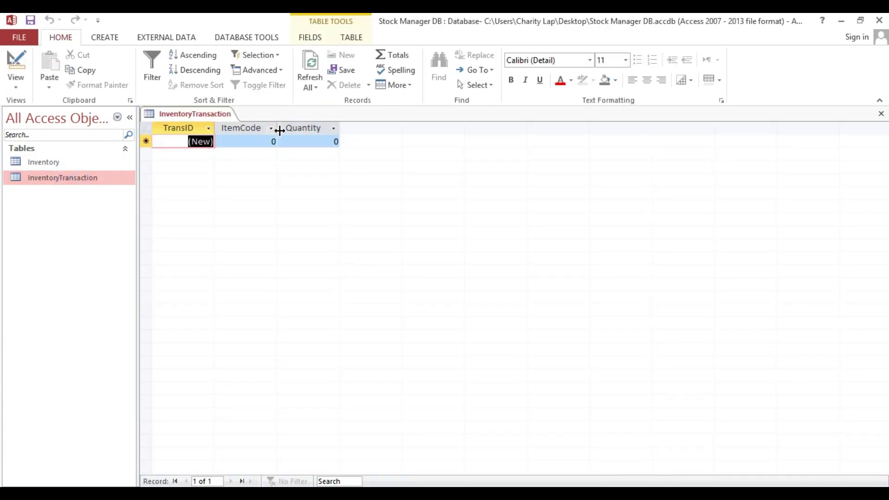
# Widen the ItemCode and Quantity columns and save the datasheet layout.
pyautogui.moveTo(279, 131); pyautogui.dragTo(294, 131)
pyautogui.moveTo(355, 131); pyautogui.dragTo(379, 131)
pyautogui.moveTo(293, 127); pyautogui.dragTo(304, 129)
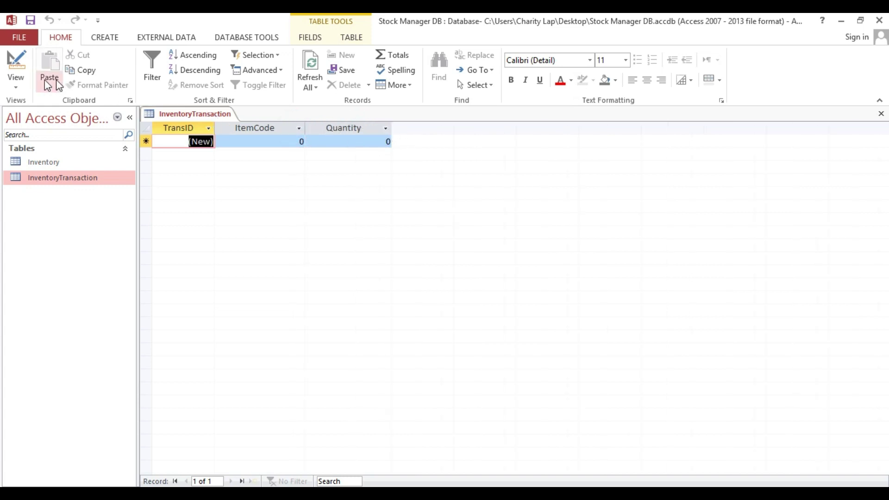
pyautogui.click(881, 114)
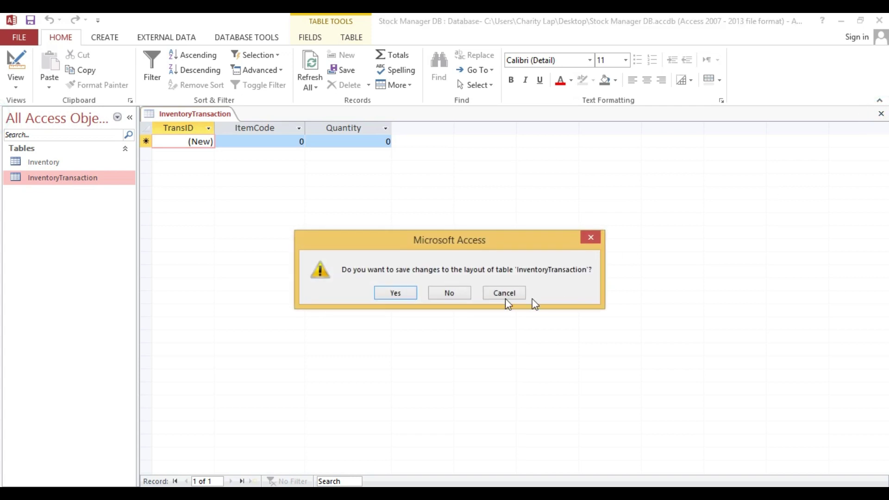
pyautogui.click(379, 292)
# Open the Inventory table, close it, reopen it, then close it again and show the Create commands.
pyautogui.doubleClick(40, 163)
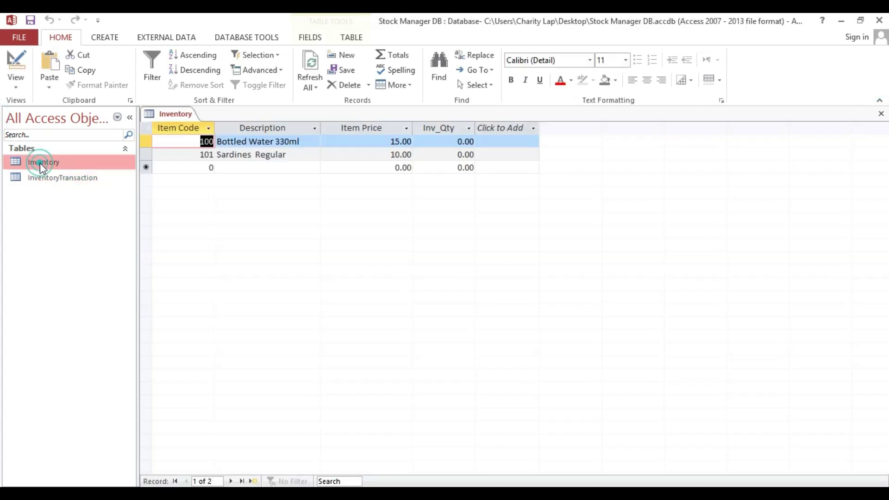
pyautogui.rightClick(191, 114)
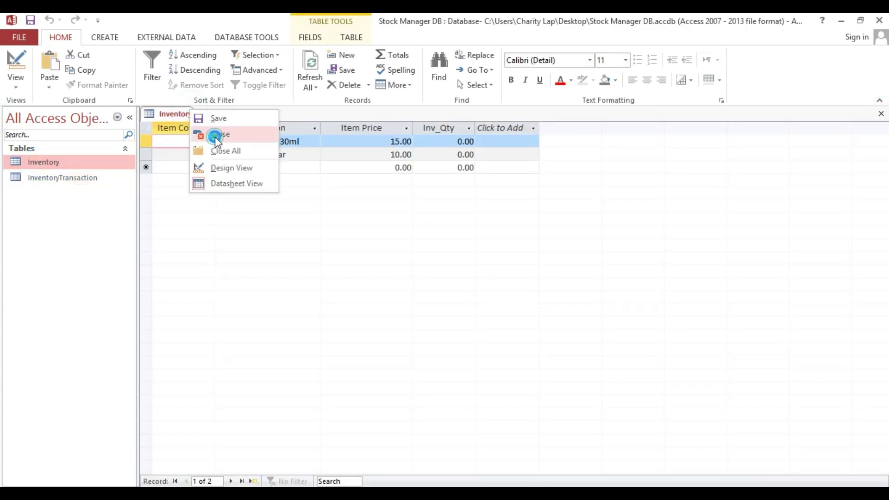
pyautogui.click(215, 138)
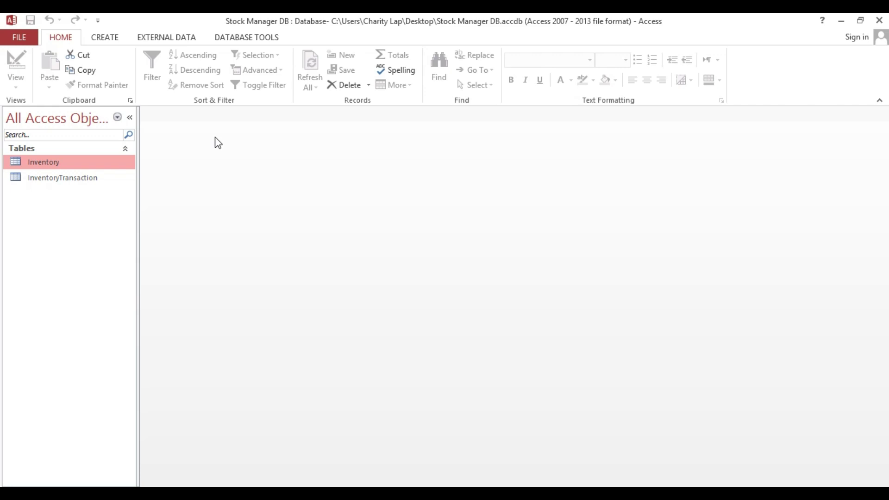
pyautogui.doubleClick(38, 163)
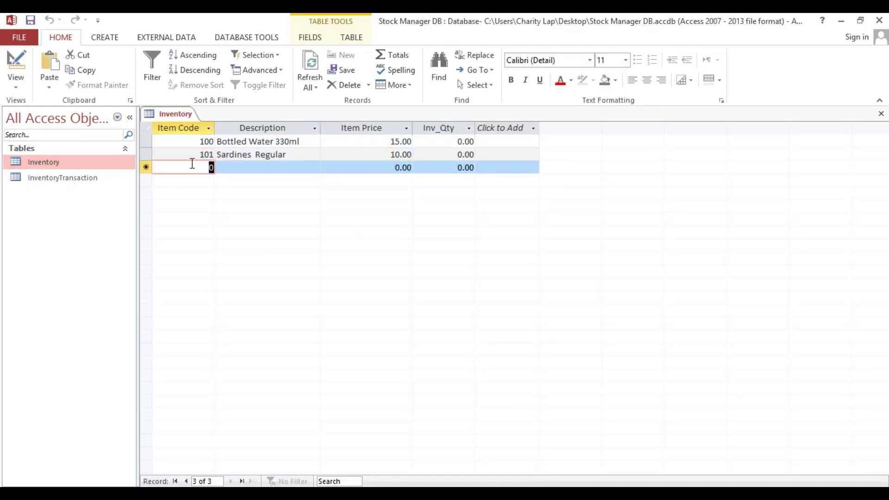
pyautogui.click(882, 114)
pyautogui.click(101, 38)
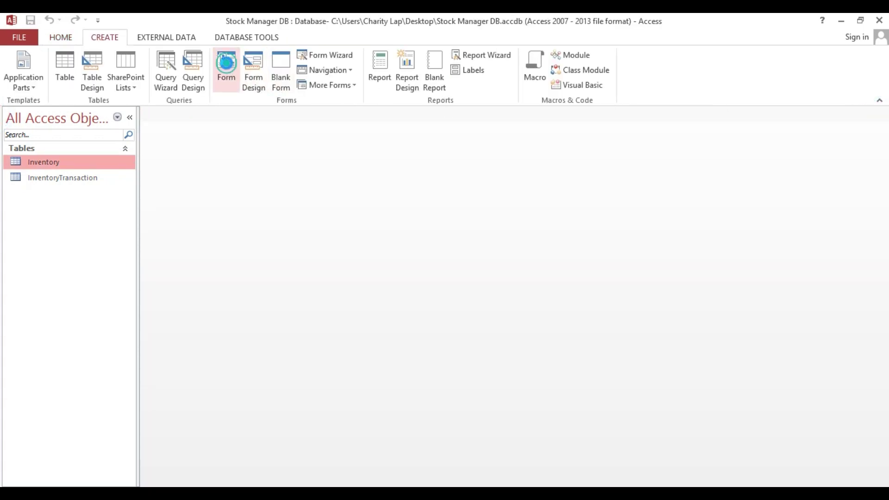
# Make a quick Inventory form, then close it without saving.
pyautogui.click(227, 65)
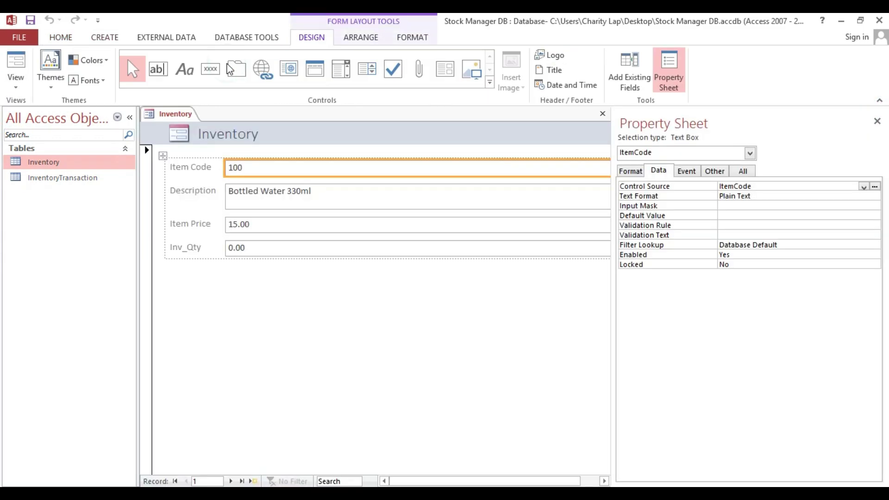
pyautogui.click(602, 114)
pyautogui.click(451, 292)
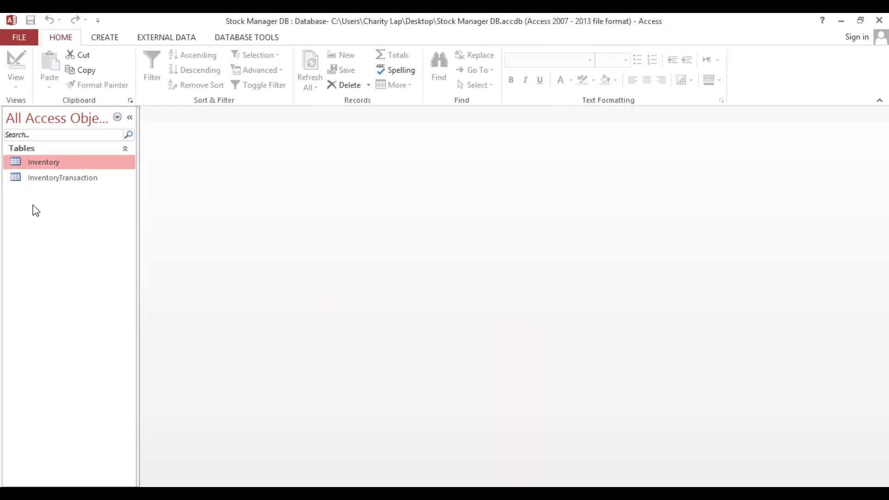
# Build a new form from the Inventory table and switch it to Design View.
pyautogui.click(41, 163)
pyautogui.click(104, 38)
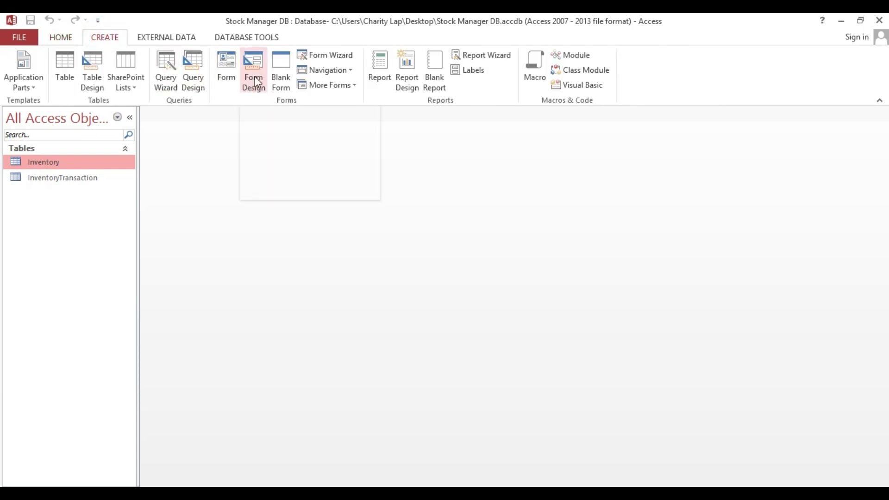
pyautogui.click(228, 68)
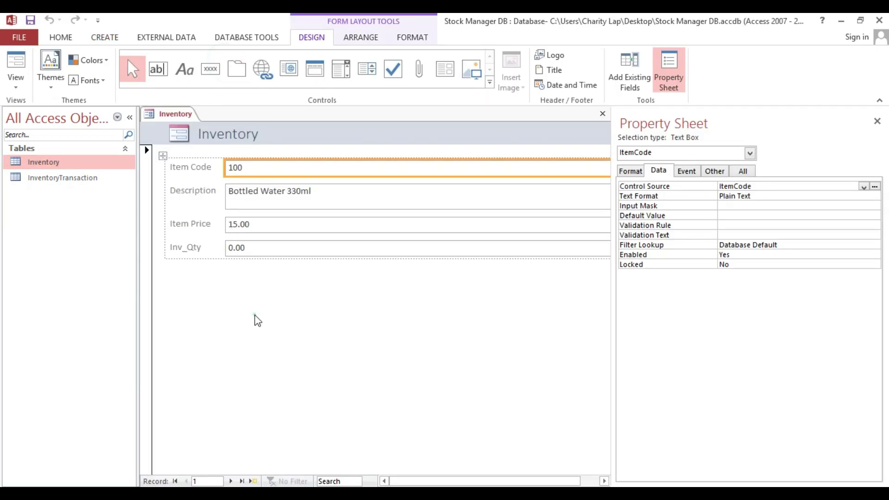
pyautogui.rightClick(255, 317)
pyautogui.click(281, 355)
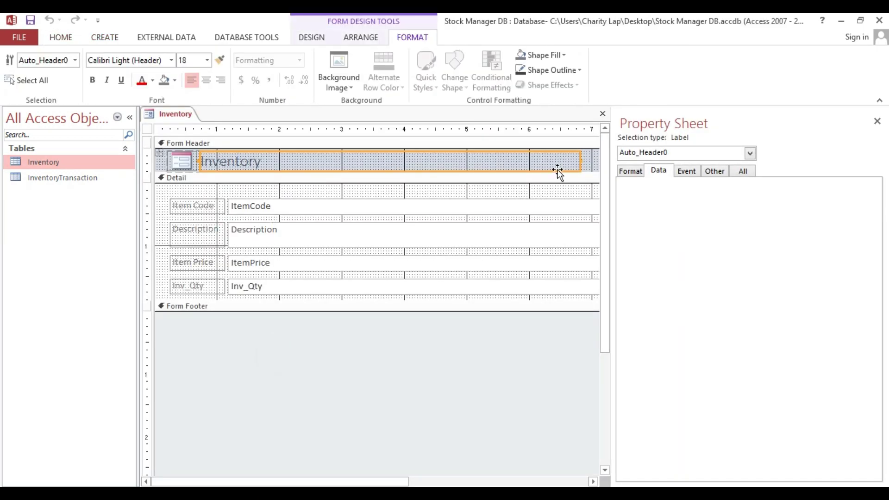
# Narrow the Inventory title label and the four field text boxes.
pyautogui.doubleClick(611, 165)
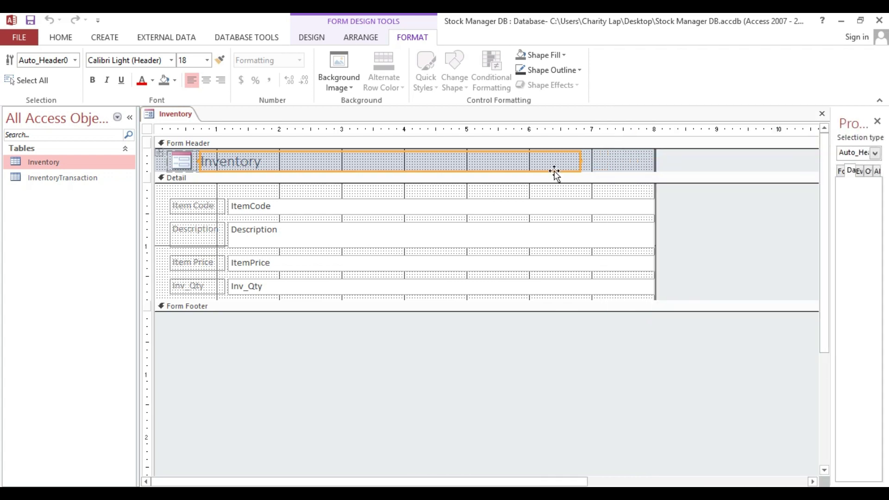
pyautogui.moveTo(581, 161); pyautogui.dragTo(341, 162)
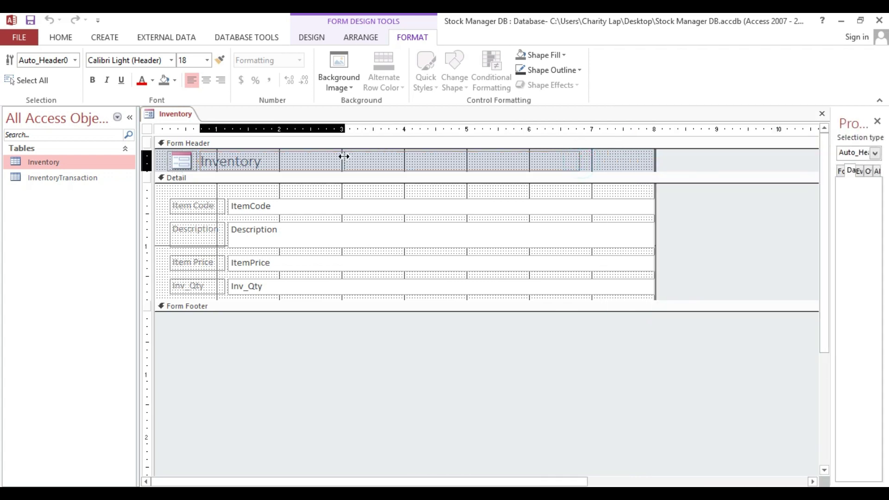
pyautogui.moveTo(346, 367); pyautogui.dragTo(348, 193)
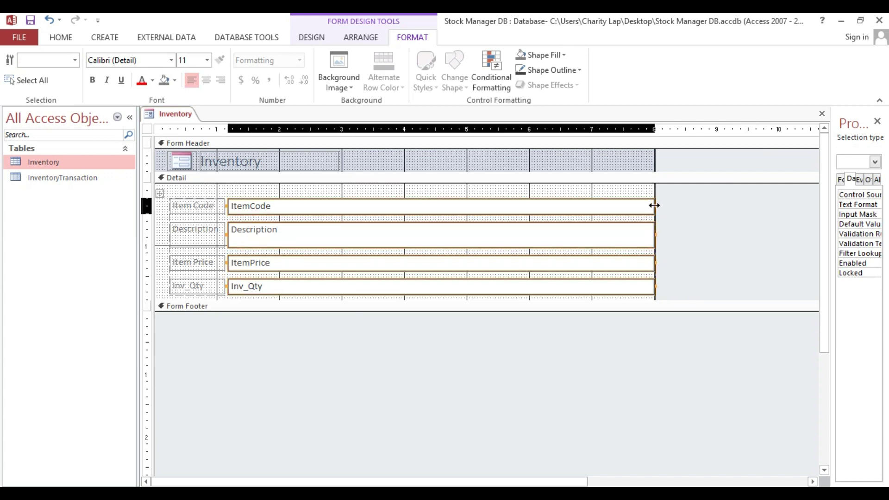
pyautogui.moveTo(654, 205)
pyautogui.mouseDown()
pyautogui.moveTo(378, 205)
pyautogui.moveTo(405, 205)
pyautogui.mouseUp()
# Pull the form width in to about 4 inches, give the Form Footer height, and select the form.
pyautogui.click(501, 215)
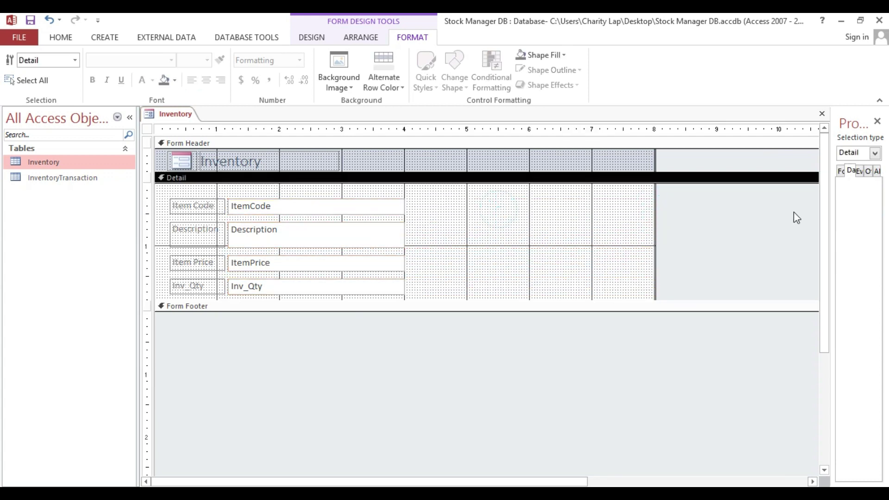
pyautogui.moveTo(655, 225); pyautogui.dragTo(412, 222)
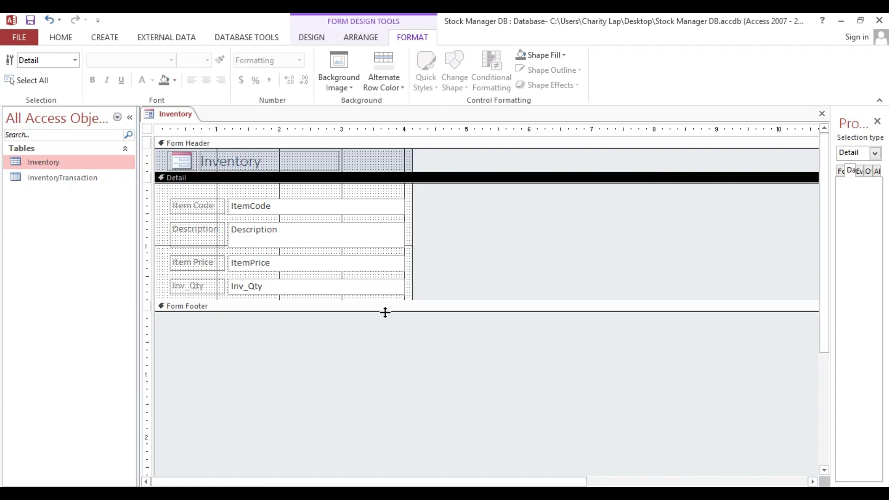
pyautogui.moveTo(385, 312); pyautogui.dragTo(386, 342)
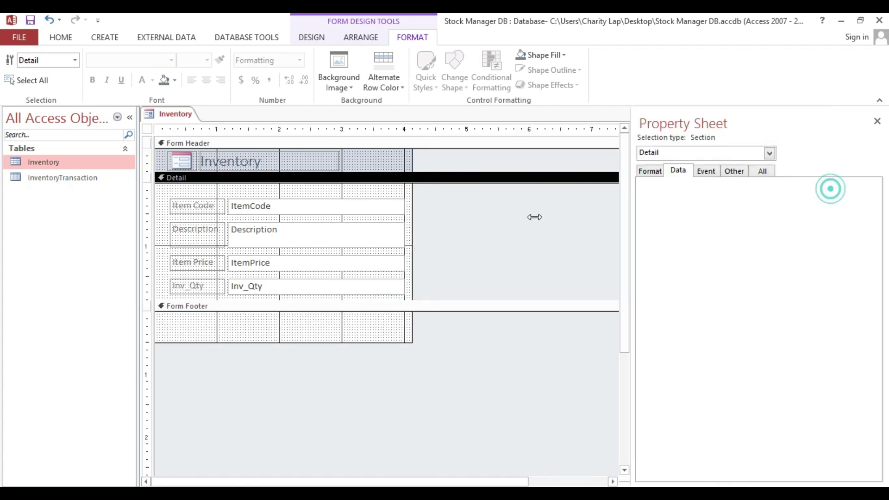
pyautogui.moveTo(830, 189); pyautogui.dragTo(434, 189)
pyautogui.click(145, 128)
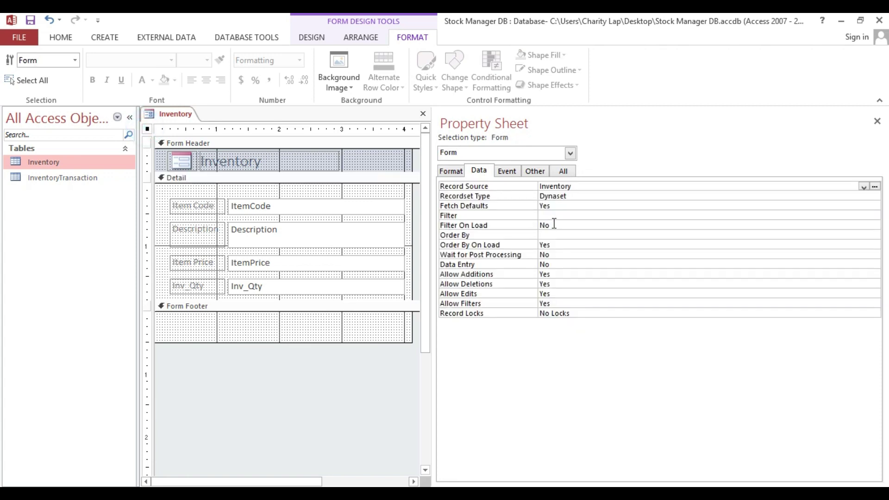
# Set Auto Center and Pop Up to Yes, Record Selectors and Navigation Buttons to No, then view the form.
pyautogui.click(450, 171)
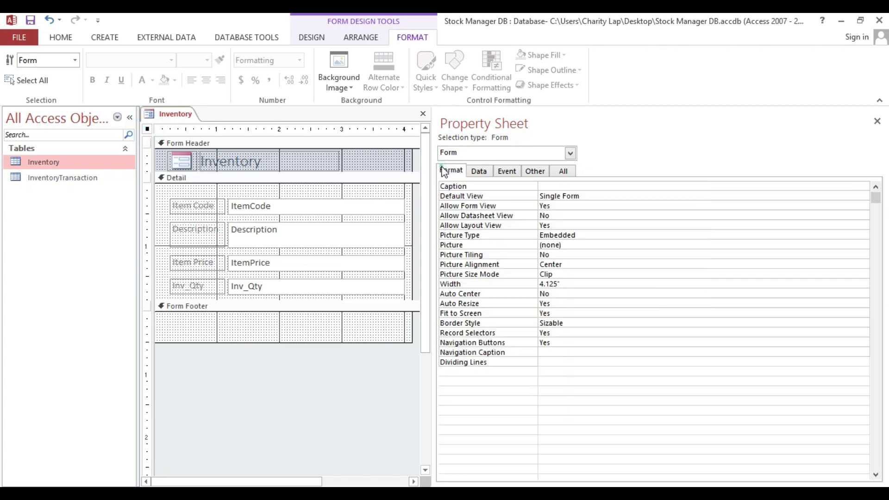
pyautogui.doubleClick(561, 295)
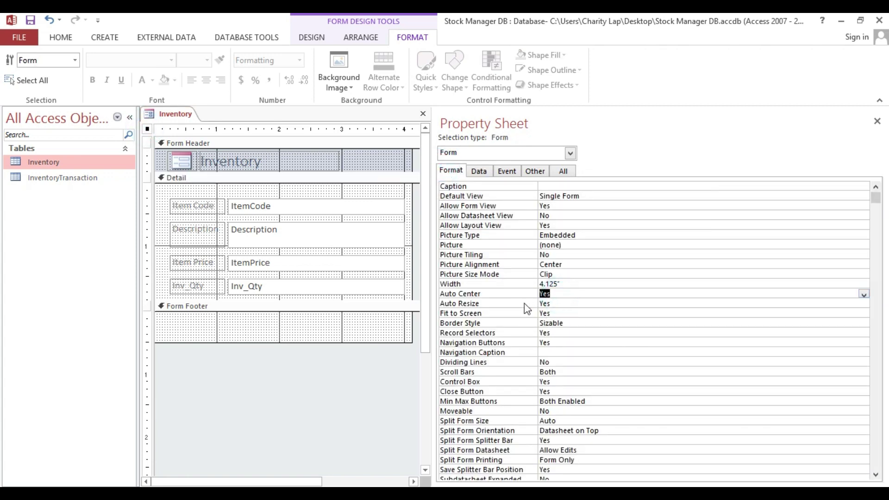
pyautogui.doubleClick(571, 332)
pyautogui.doubleClick(568, 341)
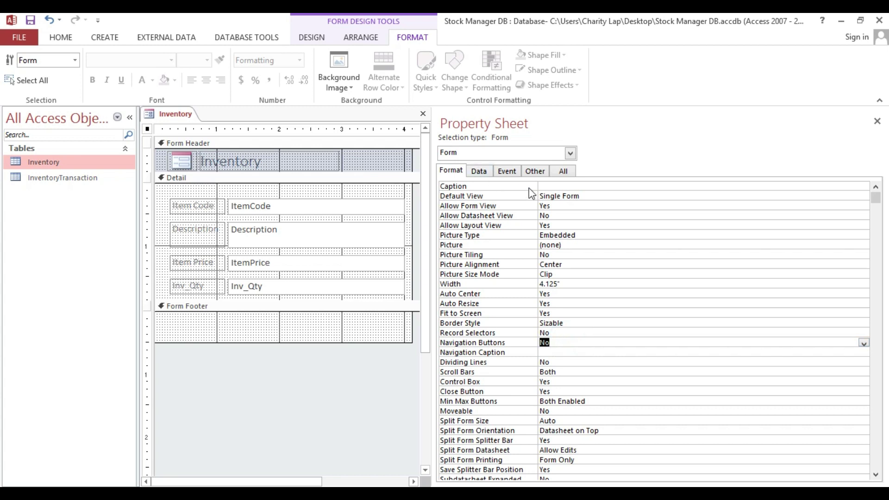
pyautogui.click(535, 170)
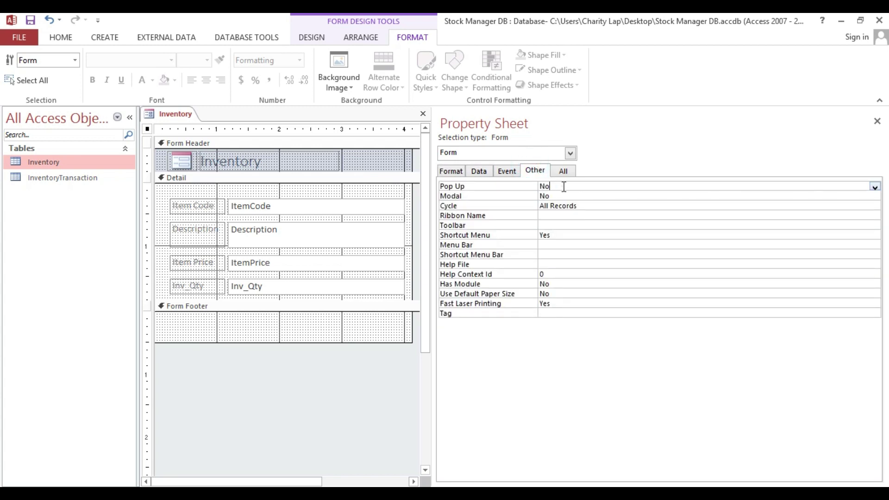
pyautogui.doubleClick(564, 187)
pyautogui.click(61, 37)
pyautogui.click(16, 65)
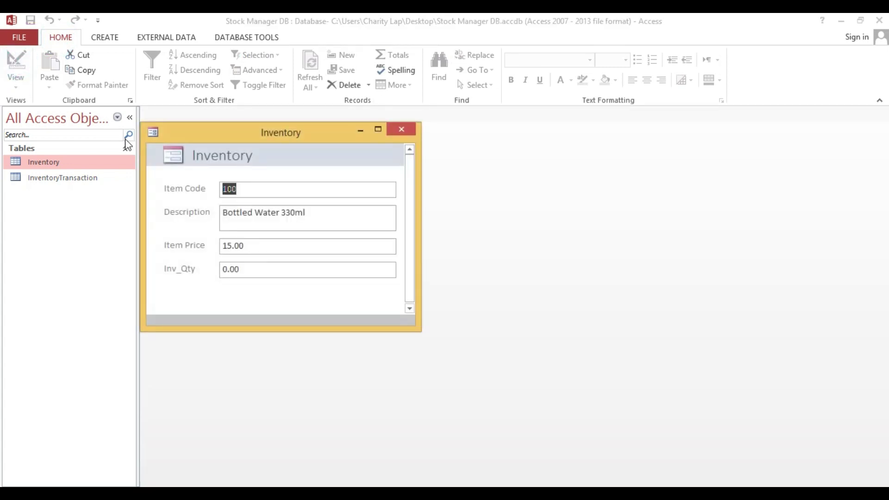
# Return the pop-up form to Design View and shorten its Form Footer.
pyautogui.moveTo(184, 135)
pyautogui.mouseDown()
pyautogui.moveTo(229, 146)
pyautogui.moveTo(213, 139)
pyautogui.mouseUp()
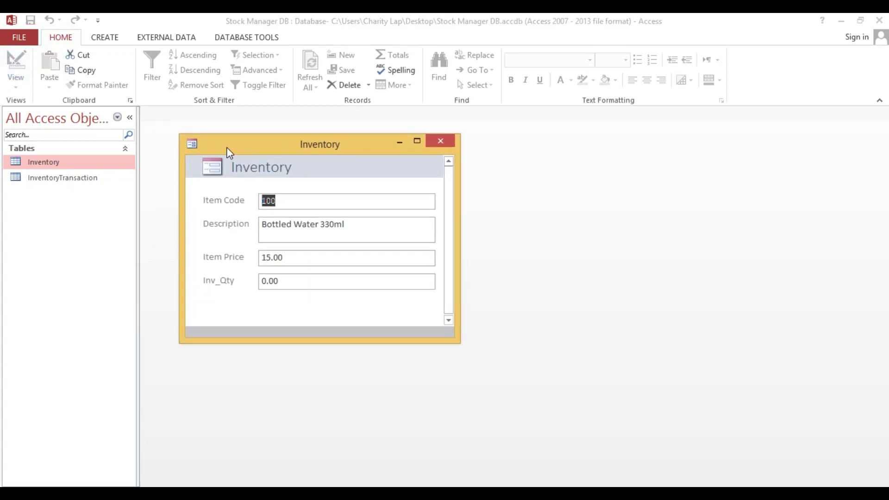
pyautogui.rightClick(276, 145)
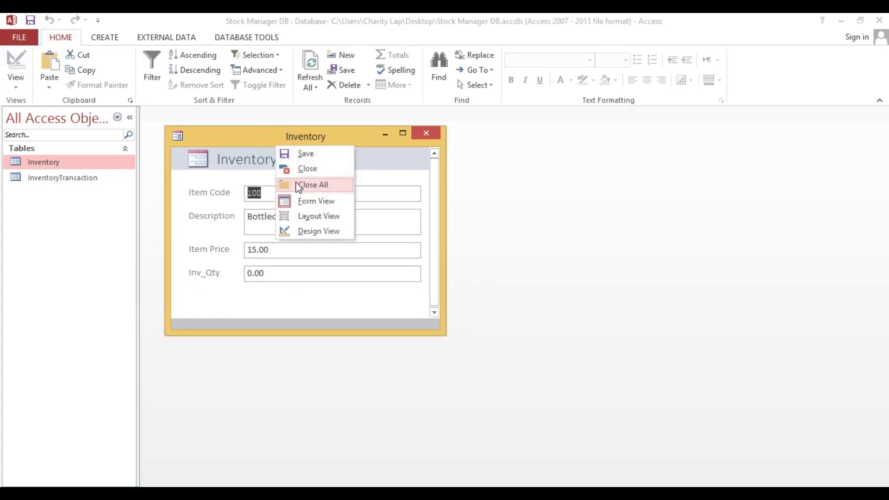
pyautogui.click(305, 232)
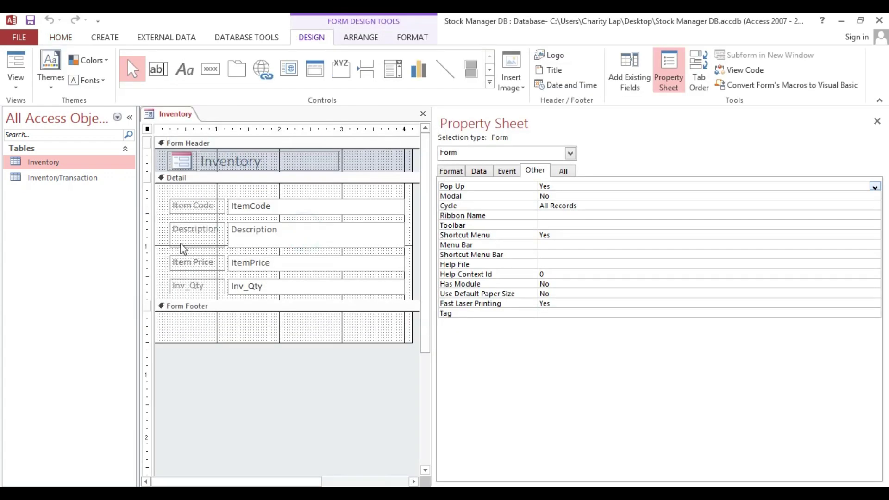
pyautogui.click(232, 343)
pyautogui.moveTo(233, 333); pyautogui.dragTo(233, 330)
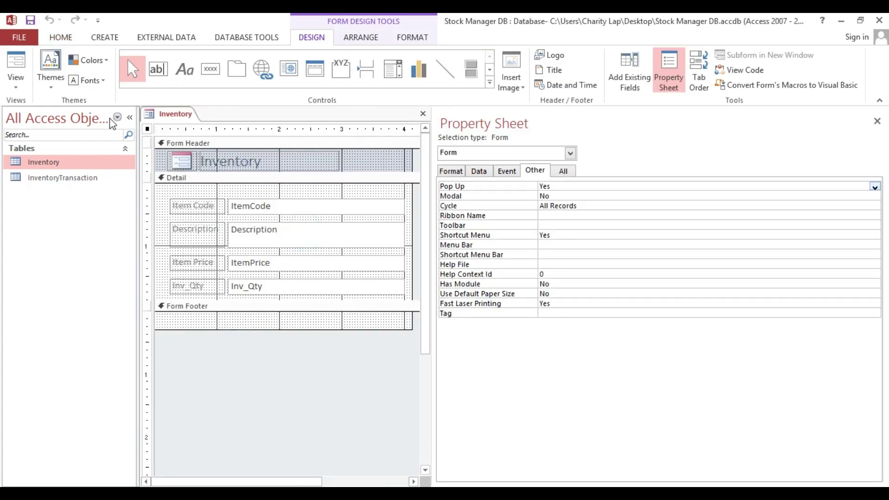
# Save the form as 'Inventory' and close its design.
pyautogui.click(31, 21)
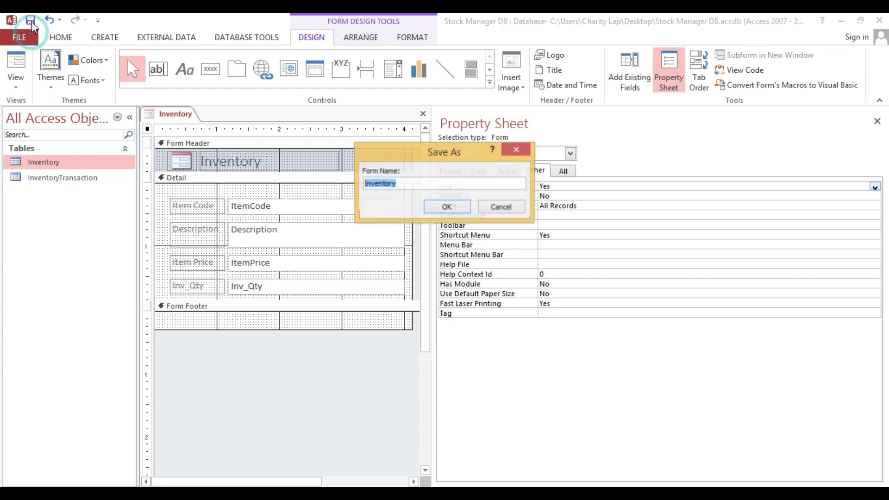
pyautogui.click(456, 206)
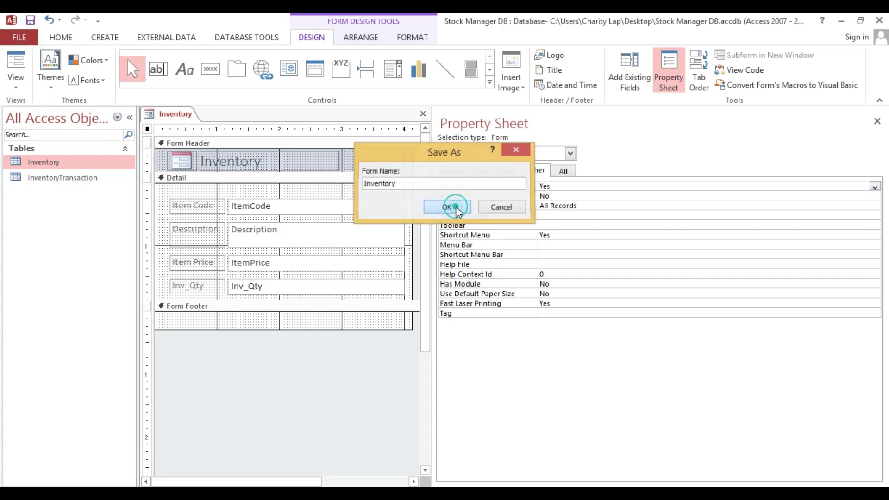
pyautogui.click(421, 114)
pyautogui.click(70, 206)
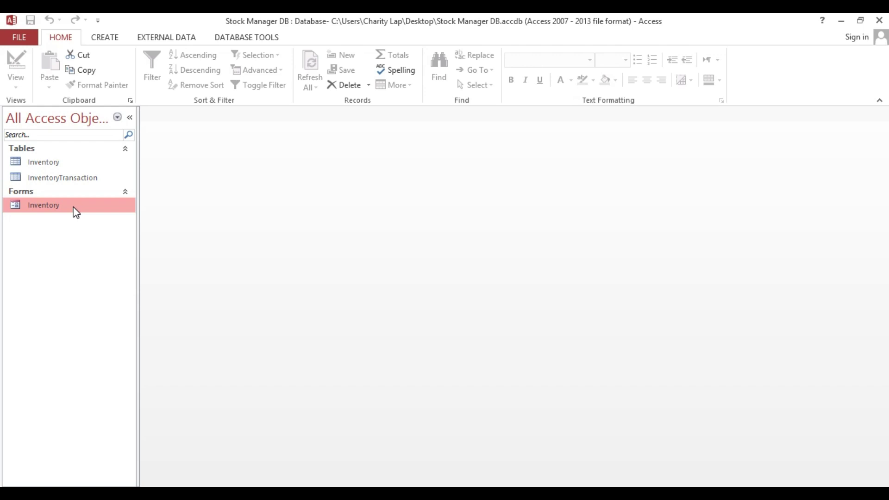
# Start a blank form in Design View and save it as 'Transaction Form'.
pyautogui.click(67, 180)
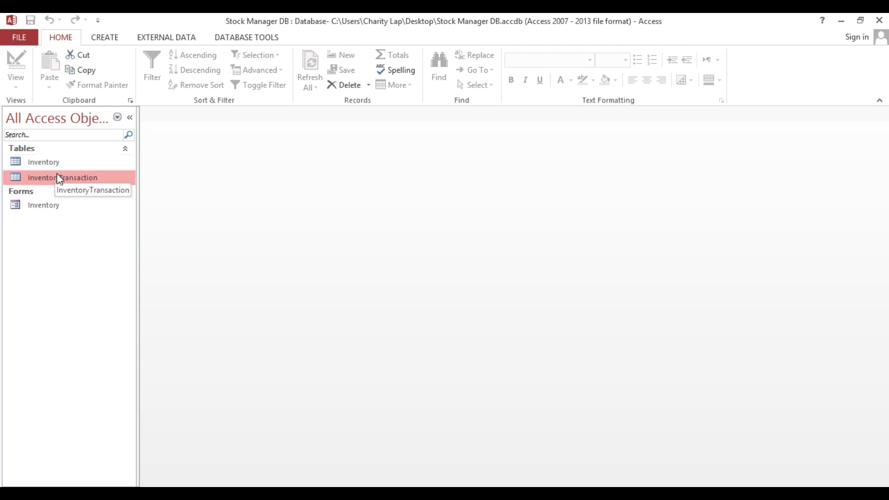
pyautogui.click(113, 37)
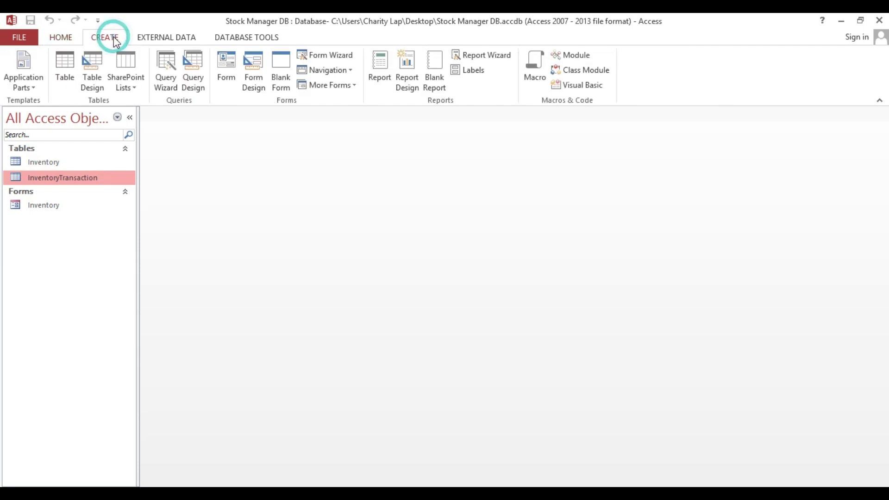
pyautogui.click(250, 77)
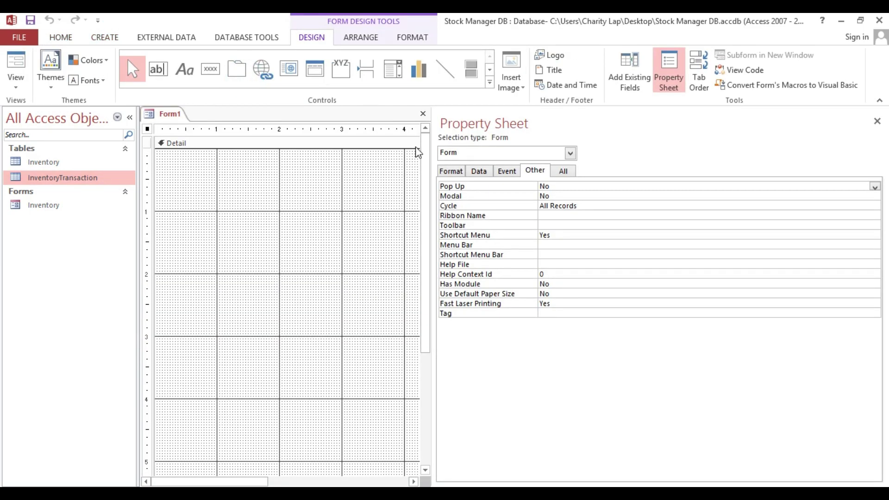
pyautogui.moveTo(435, 186); pyautogui.dragTo(586, 186)
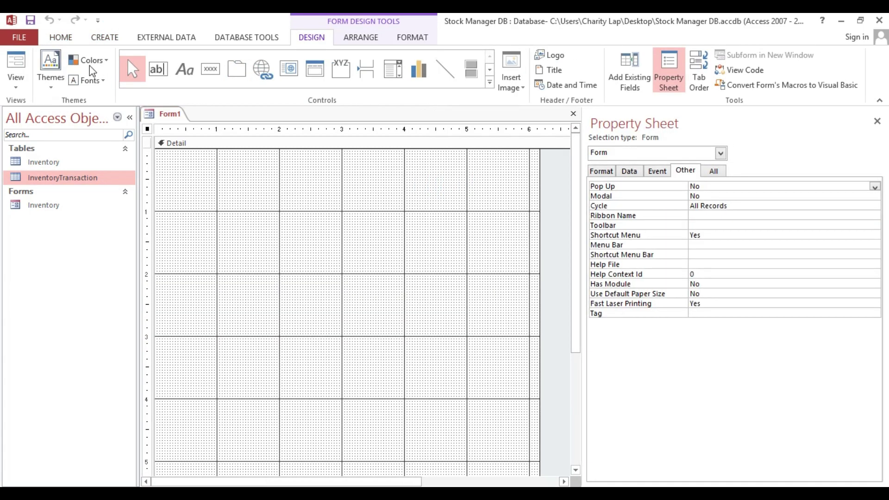
pyautogui.click(30, 21)
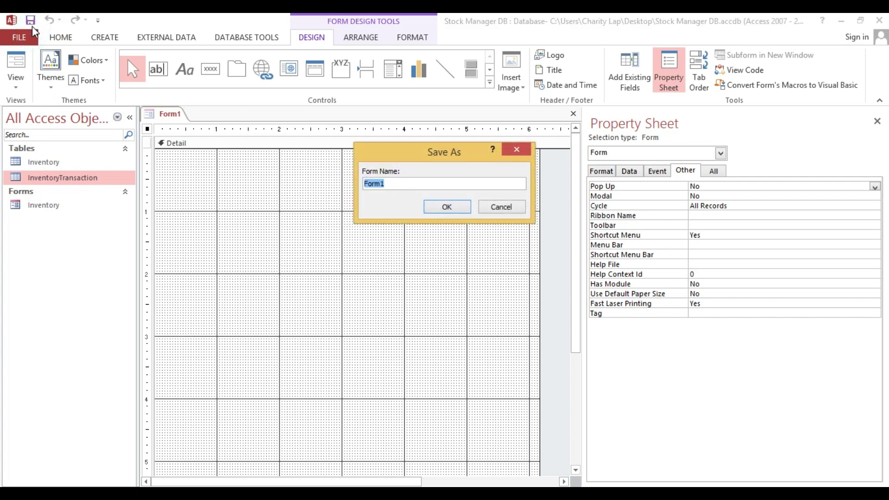
pyautogui.write('Transaction')
pyautogui.click(438, 207)
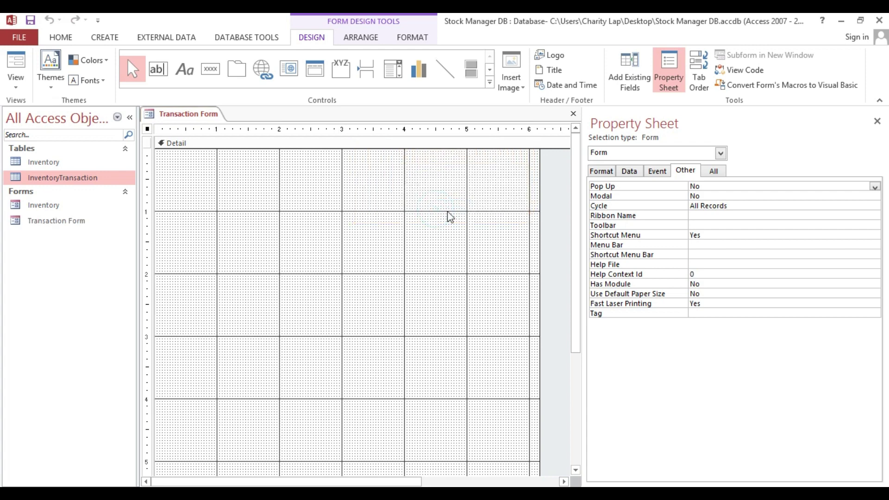
# Set the form's Record Source to the InventoryTransaction table.
pyautogui.click(631, 173)
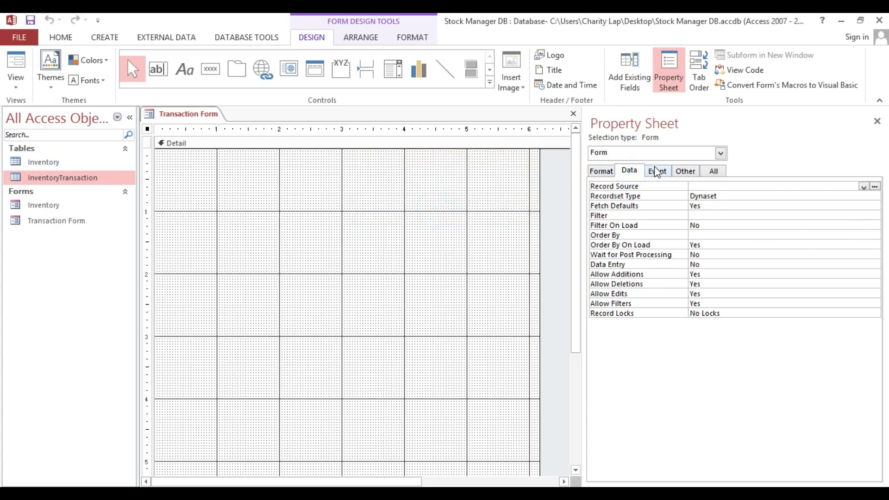
pyautogui.click(864, 187)
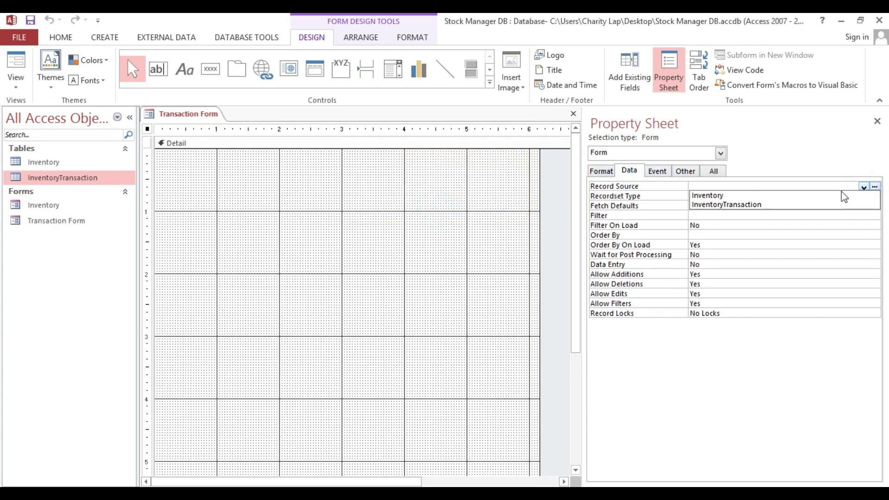
pyautogui.click(751, 211)
# Drag ItemCode from the Field List to the top-left of the Detail section.
pyautogui.click(401, 195)
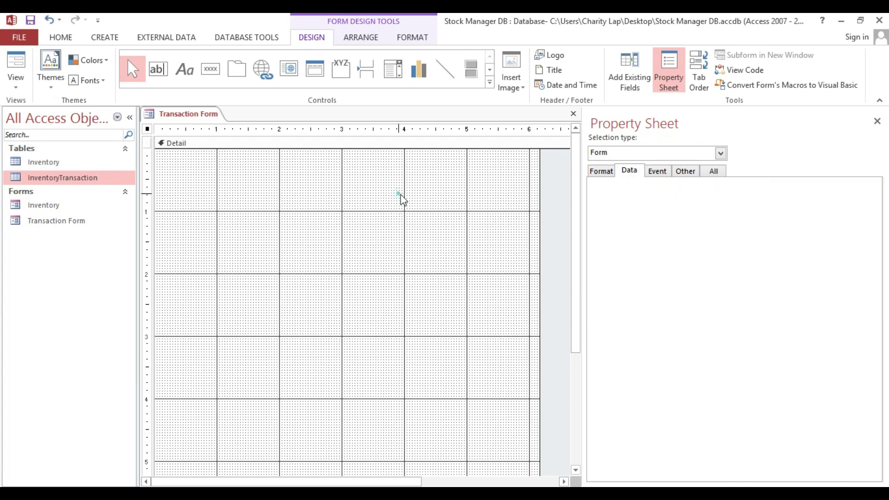
pyautogui.click(629, 90)
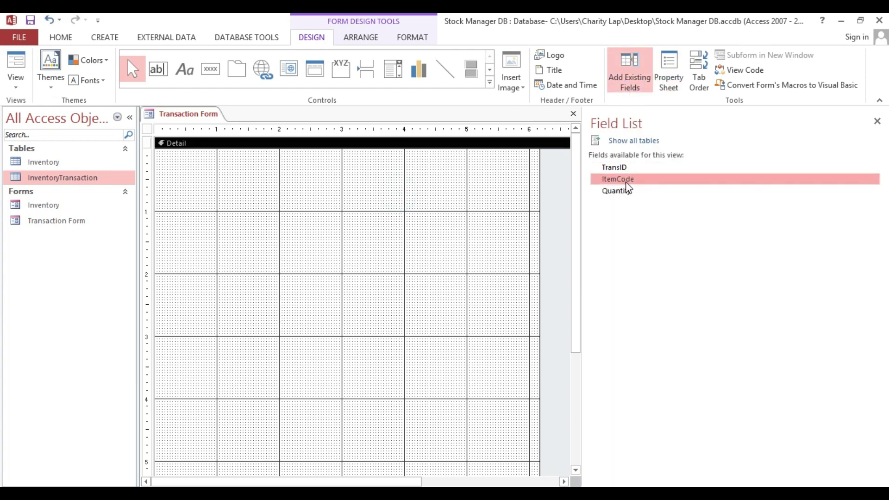
pyautogui.moveTo(620, 180); pyautogui.dragTo(169, 155)
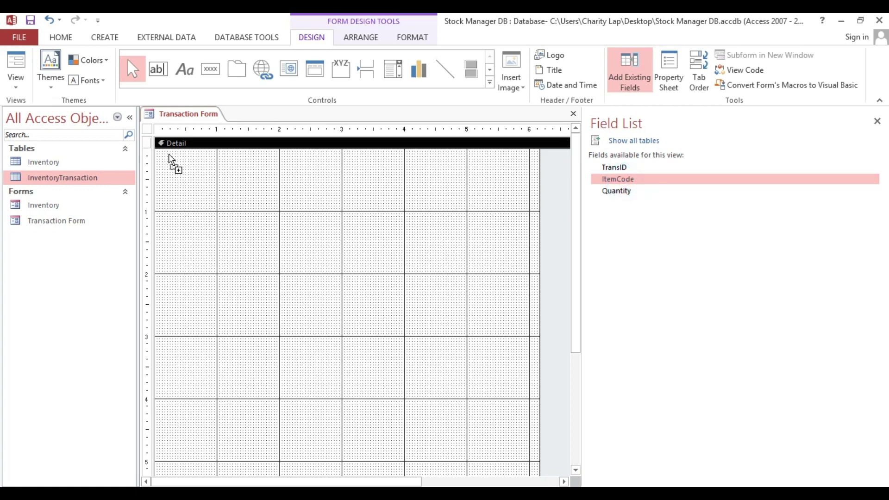
pyautogui.moveTo(161, 169); pyautogui.dragTo(175, 166)
pyautogui.click(190, 167)
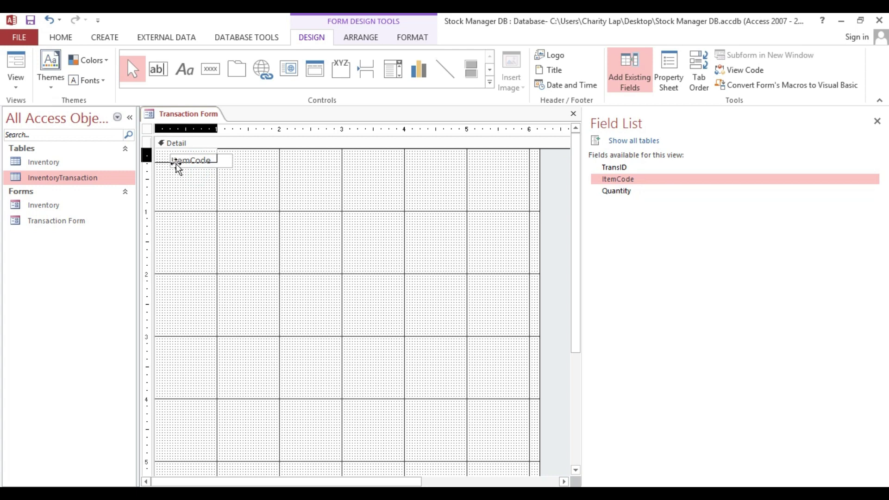
pyautogui.click(248, 192)
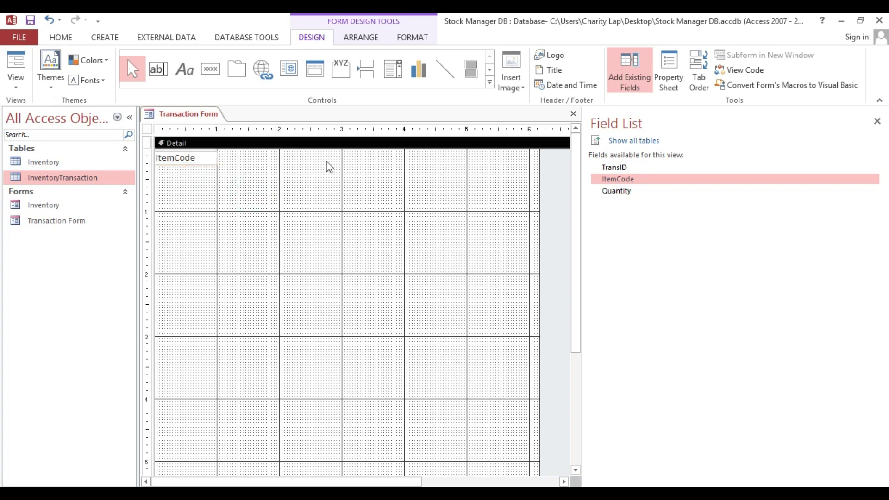
pyautogui.click(391, 75)
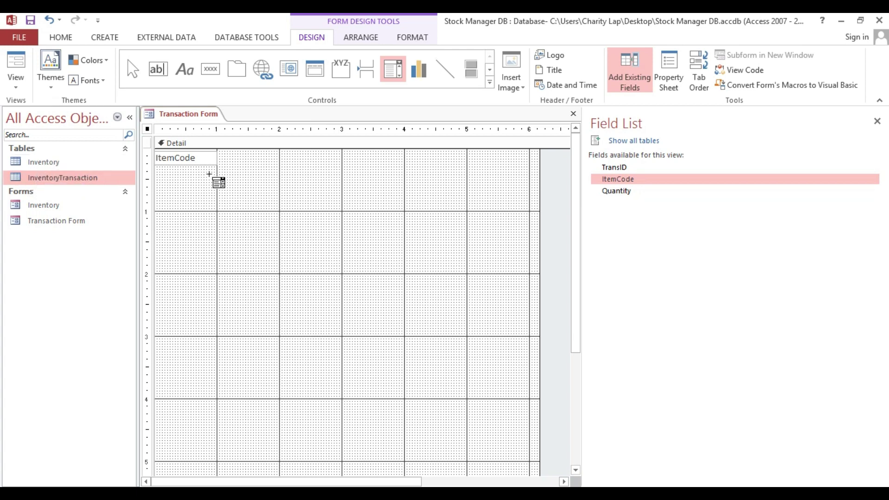
# Draw a combo box listing ItemCode and Description from the Inventory table, without sorting.
pyautogui.moveTo(269, 187)
pyautogui.mouseDown()
pyautogui.moveTo(352, 224)
pyautogui.moveTo(388, 213)
pyautogui.mouseUp()
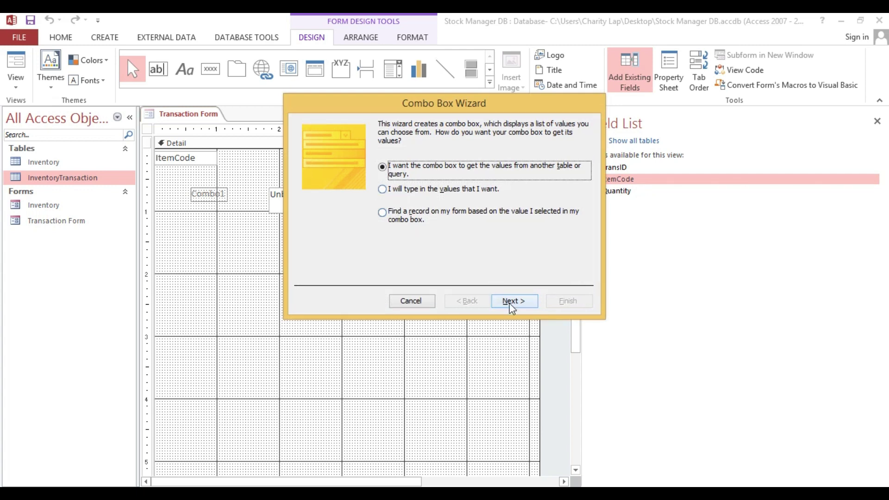
pyautogui.click(512, 301)
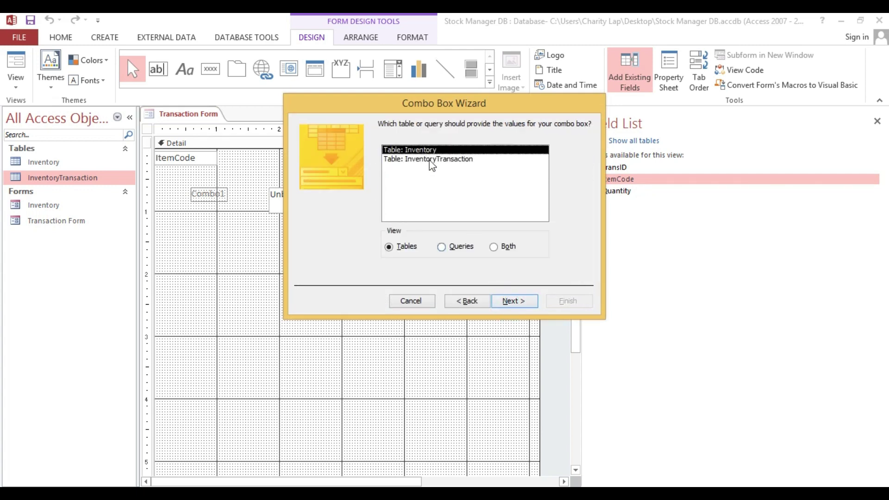
pyautogui.click(499, 301)
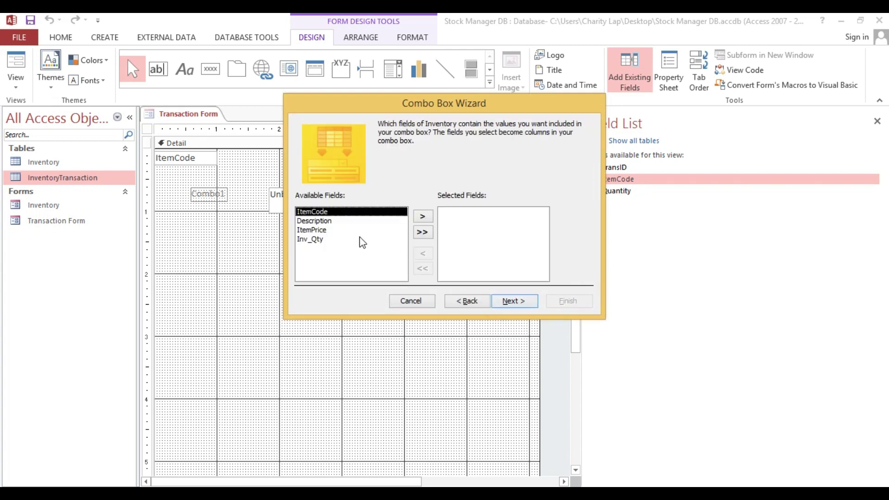
pyautogui.click(422, 217)
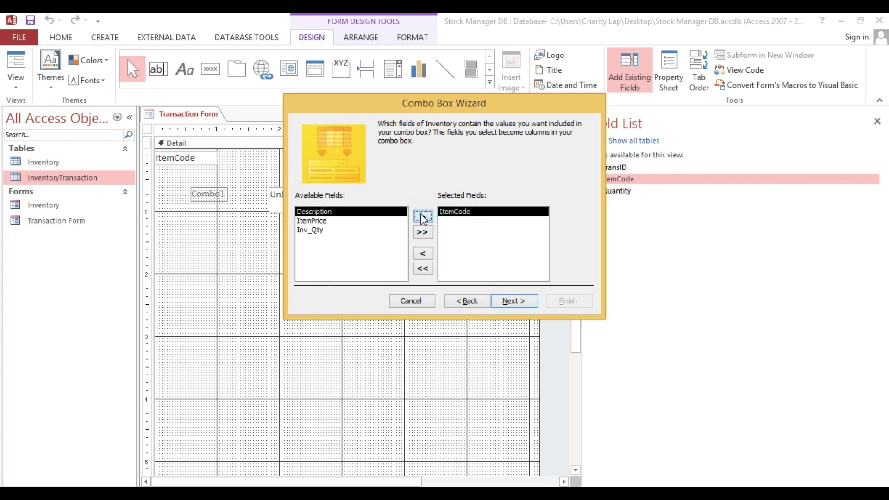
pyautogui.click(423, 216)
pyautogui.click(512, 301)
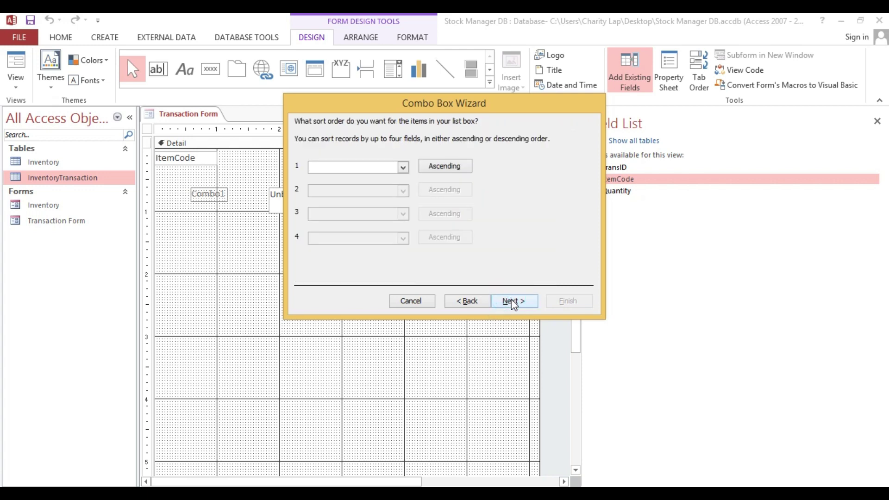
pyautogui.click(512, 301)
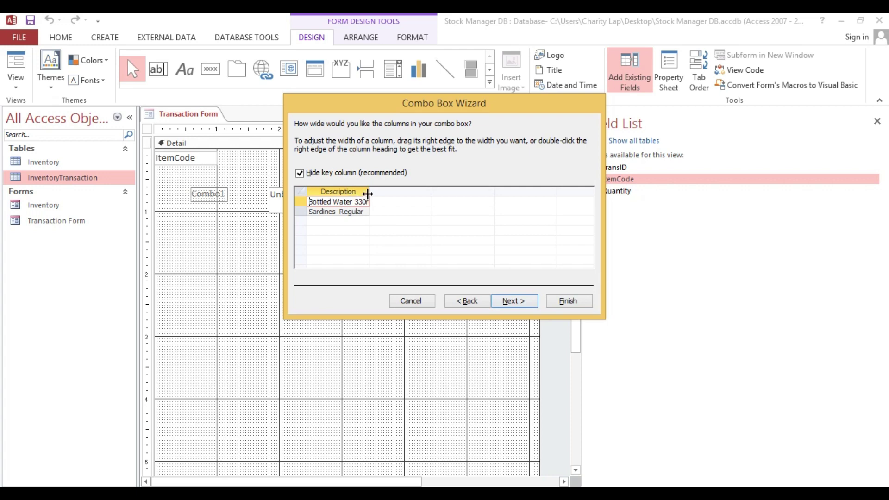
# Show the Item Code column, fit both column widths, store ItemCode, and finish the wizard.
pyautogui.moveTo(368, 194); pyautogui.dragTo(432, 194)
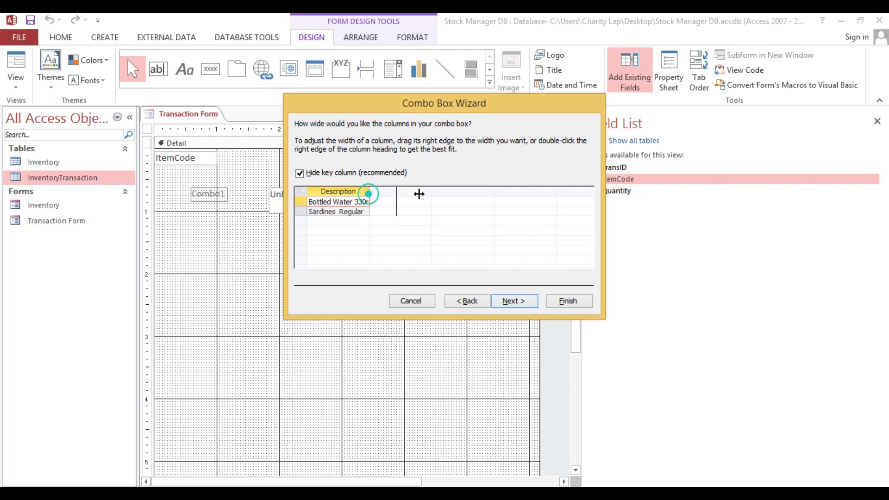
pyautogui.click(300, 173)
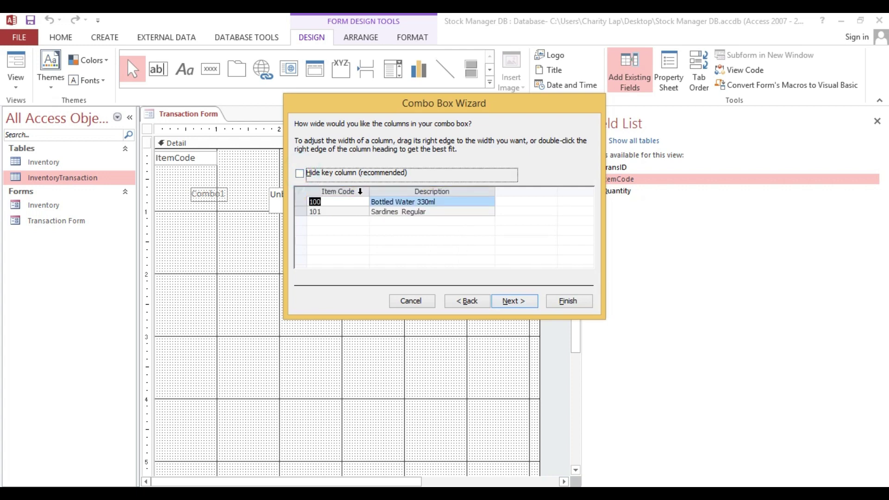
pyautogui.moveTo(370, 191); pyautogui.dragTo(351, 191)
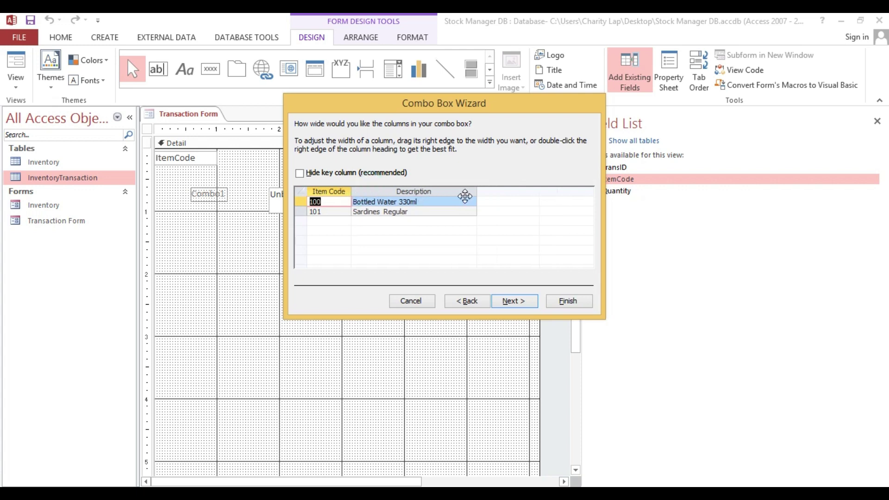
pyautogui.moveTo(476, 194); pyautogui.dragTo(435, 193)
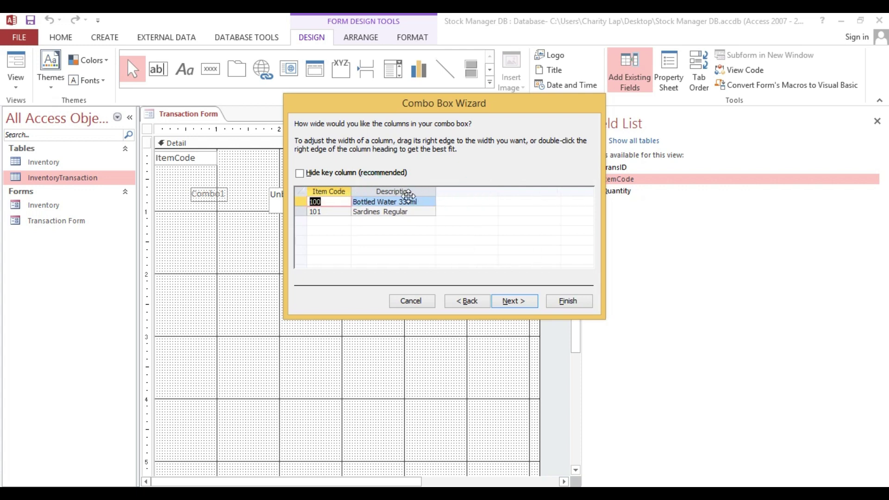
pyautogui.click(513, 301)
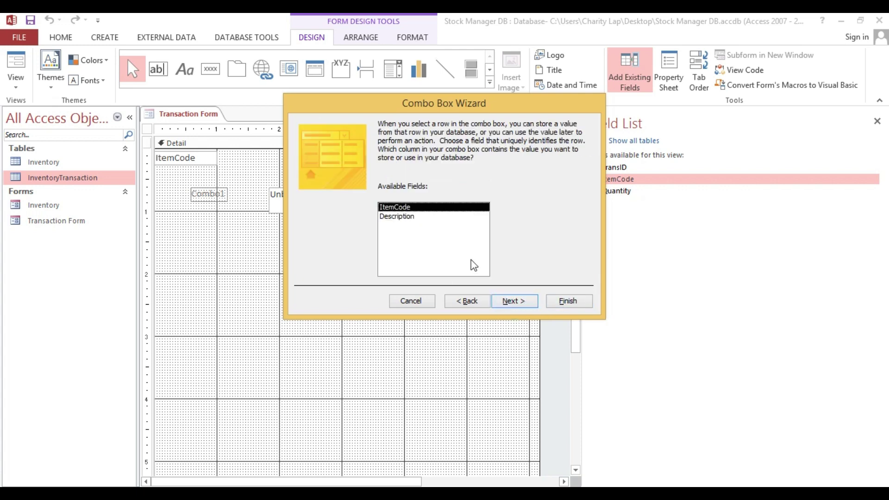
pyautogui.click(517, 302)
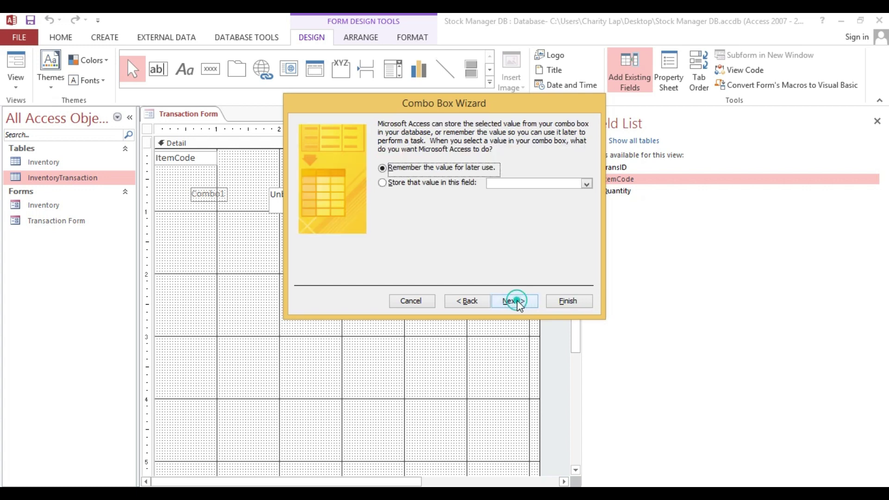
pyautogui.click(575, 301)
pyautogui.click(250, 229)
# Widen the combo's ItemCode1 label and rename it to 'Select Item'.
pyautogui.click(221, 195)
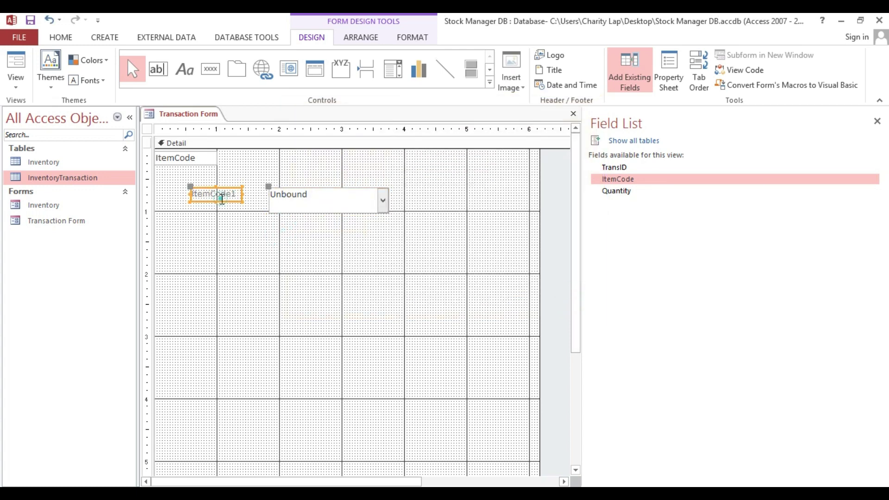
pyautogui.moveTo(240, 202)
pyautogui.mouseDown()
pyautogui.moveTo(257, 209)
pyautogui.moveTo(224, 197)
pyautogui.moveTo(171, 195)
pyautogui.mouseUp()
pyautogui.click(242, 194)
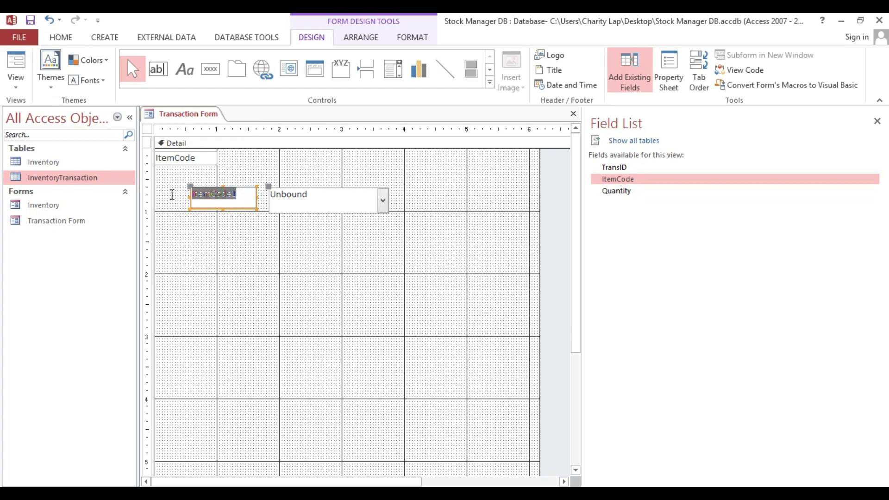
pyautogui.write('Sel')
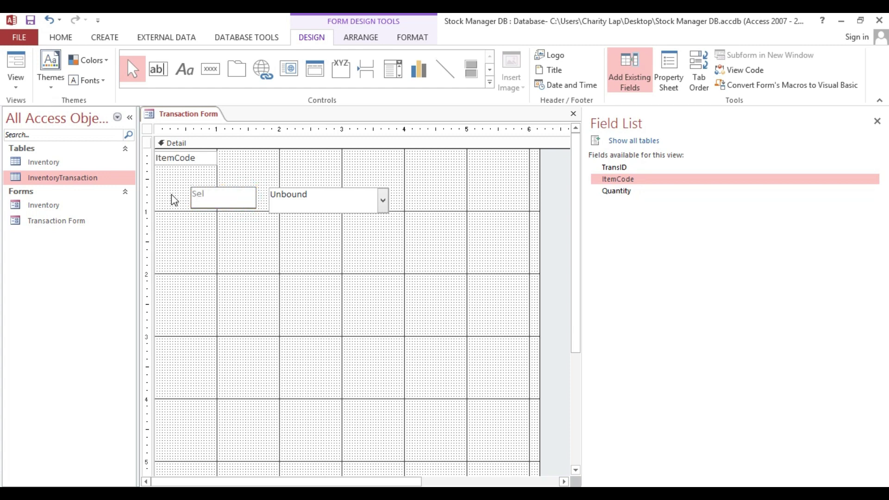
pyautogui.write('ect Item')
pyautogui.click(218, 229)
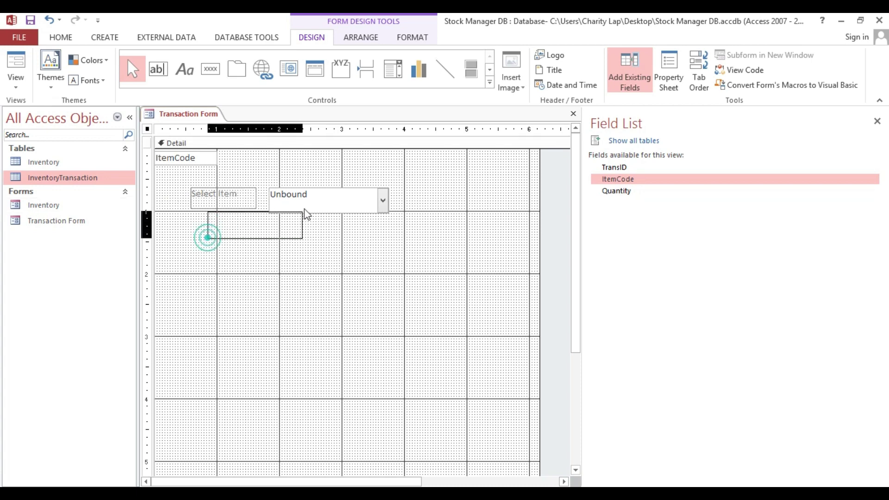
# Set the label and combo to 12-point text and make the Select Item label black.
pyautogui.moveTo(204, 238); pyautogui.dragTo(304, 208)
pyautogui.click(58, 36)
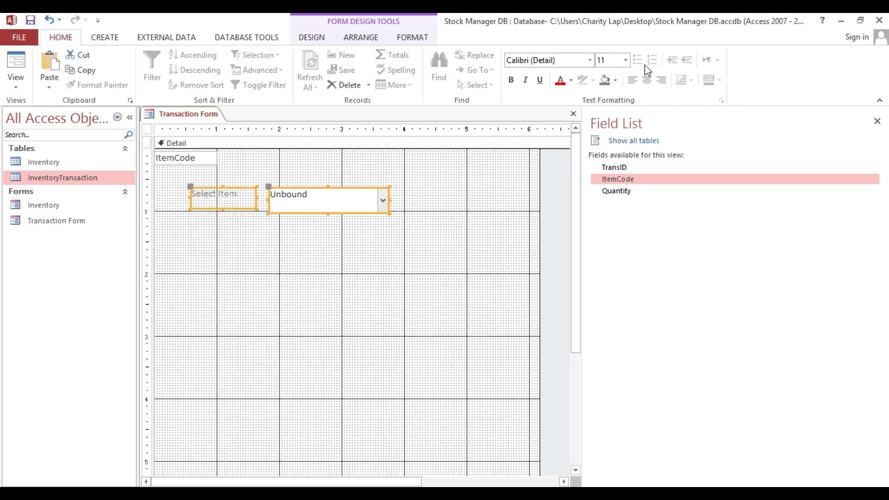
pyautogui.click(625, 60)
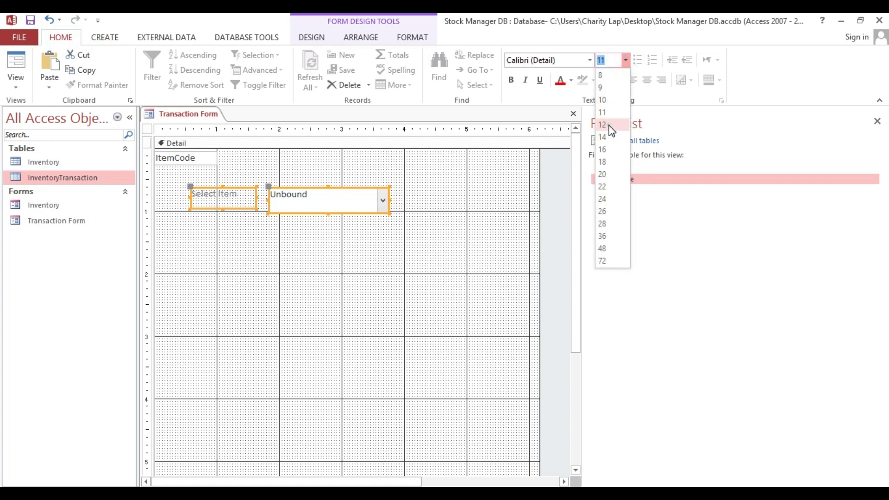
pyautogui.click(607, 125)
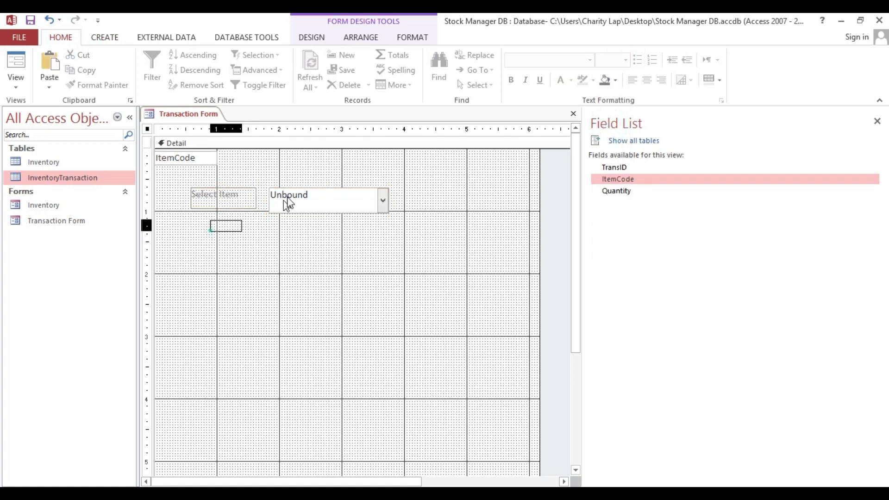
pyautogui.click(216, 191)
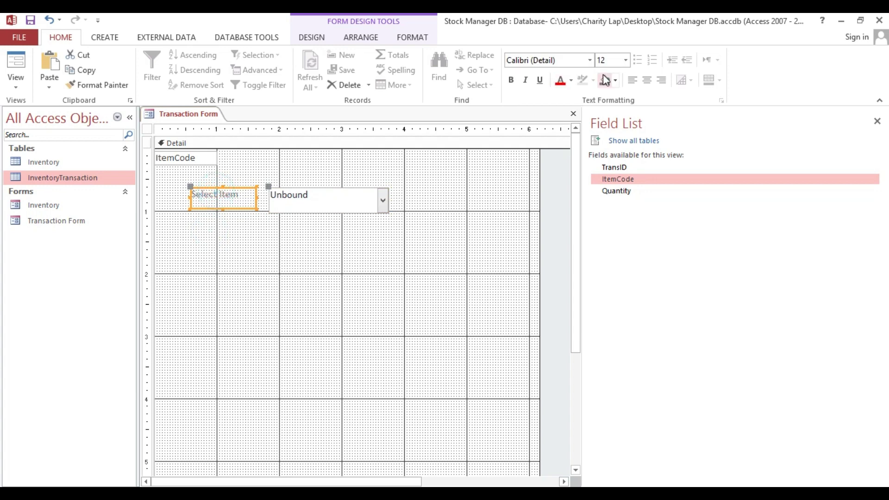
pyautogui.click(571, 80)
pyautogui.click(571, 126)
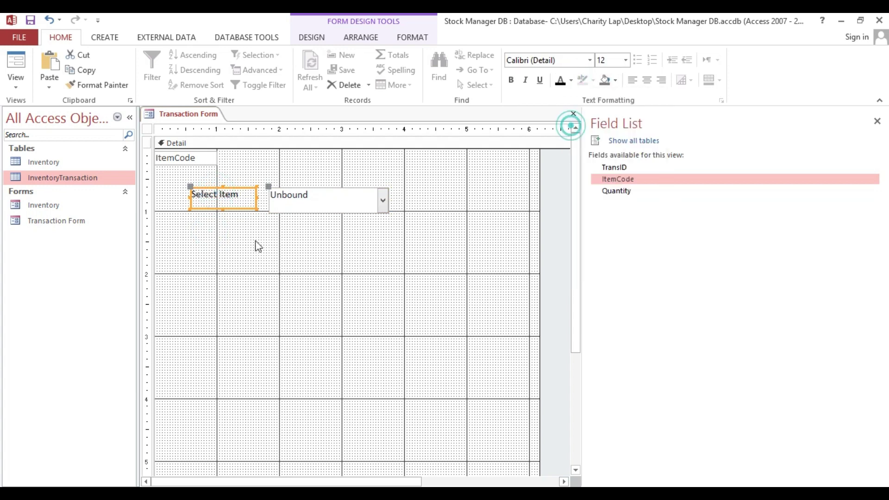
# Bold the label and combo, nudge them left, and show the combo's data properties.
pyautogui.moveTo(235, 220); pyautogui.dragTo(279, 206)
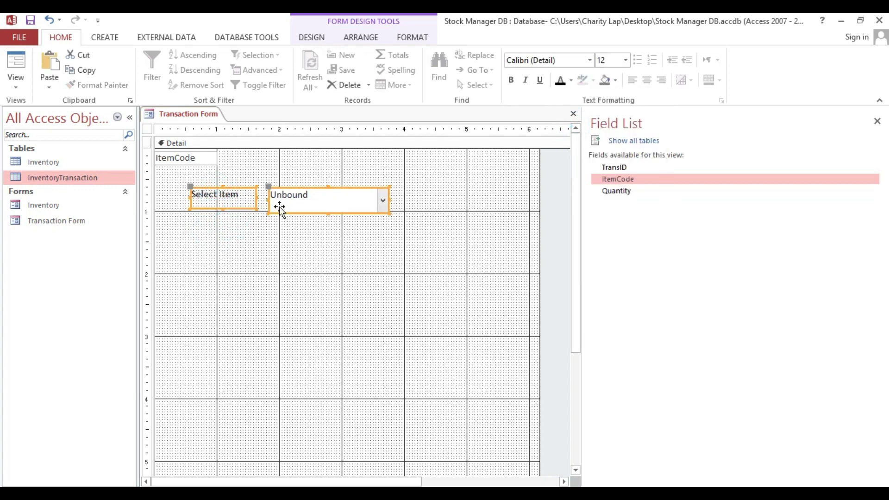
pyautogui.hotkey('ctrl', 'b')
pyautogui.click(257, 233)
pyautogui.click(261, 271)
pyautogui.moveTo(232, 240); pyautogui.dragTo(283, 201)
pyautogui.click(291, 240)
pyautogui.doubleClick(149, 129)
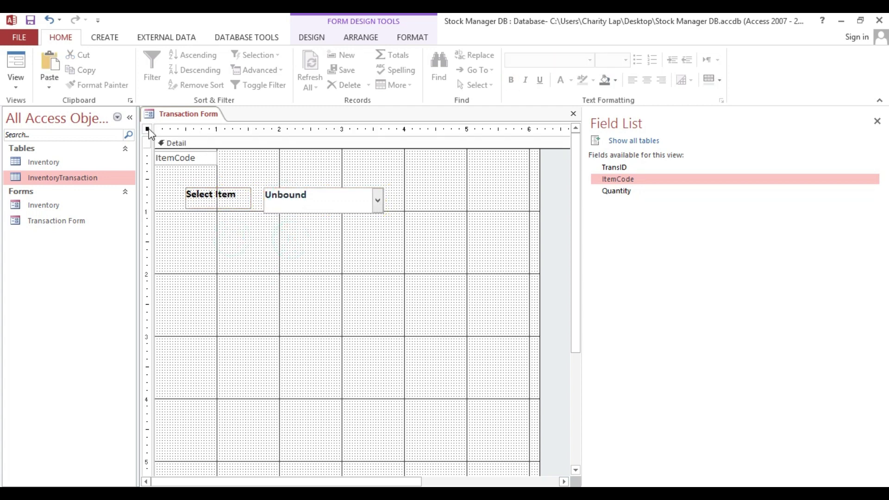
pyautogui.click(310, 203)
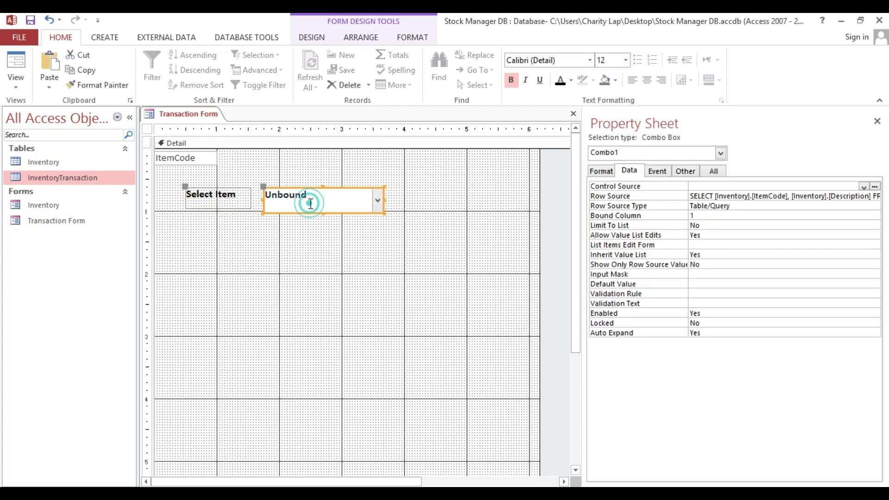
# Preview the Select Item drop-down in Form View, then return to Design View.
pyautogui.click(16, 63)
pyautogui.click(376, 174)
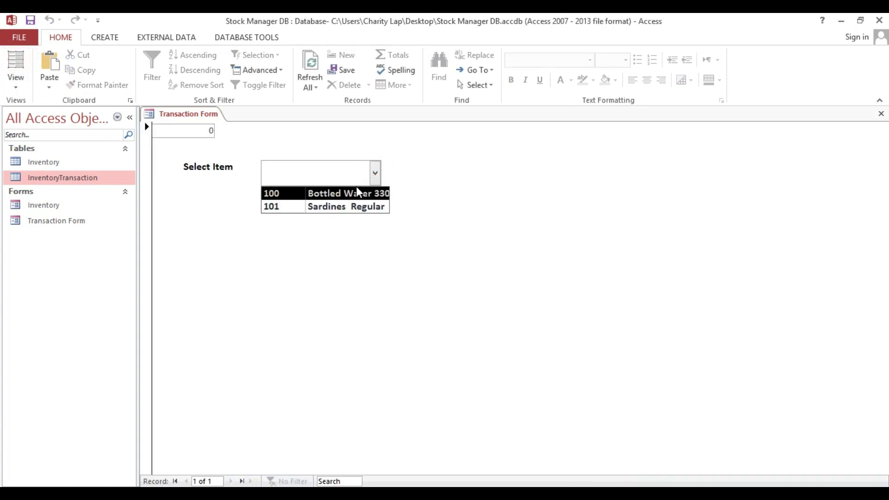
pyautogui.rightClick(415, 180)
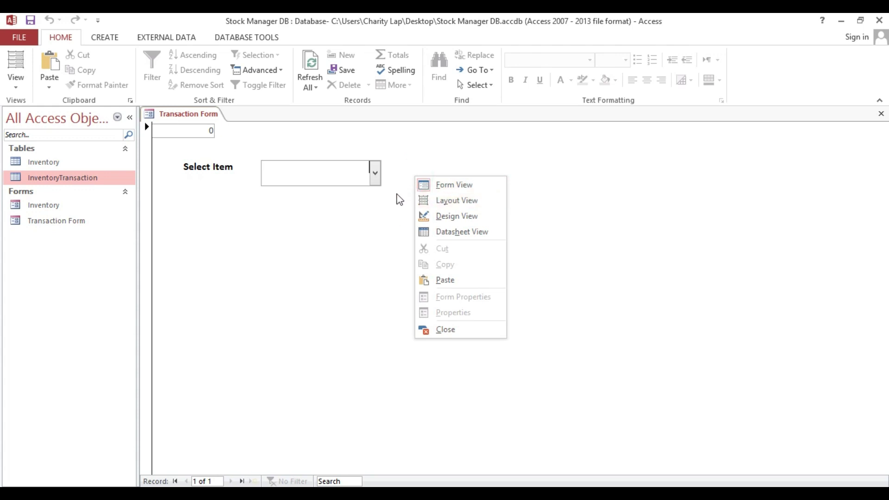
pyautogui.click(382, 181)
pyautogui.click(375, 173)
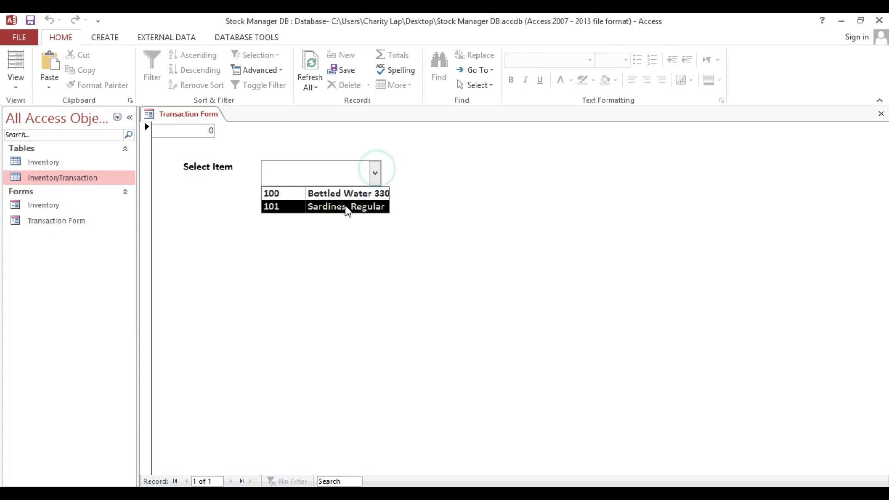
pyautogui.rightClick(411, 191)
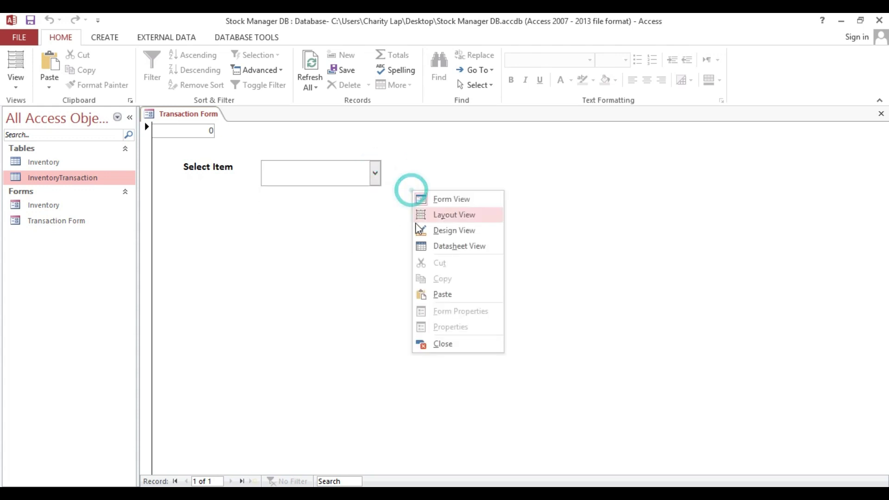
pyautogui.click(419, 228)
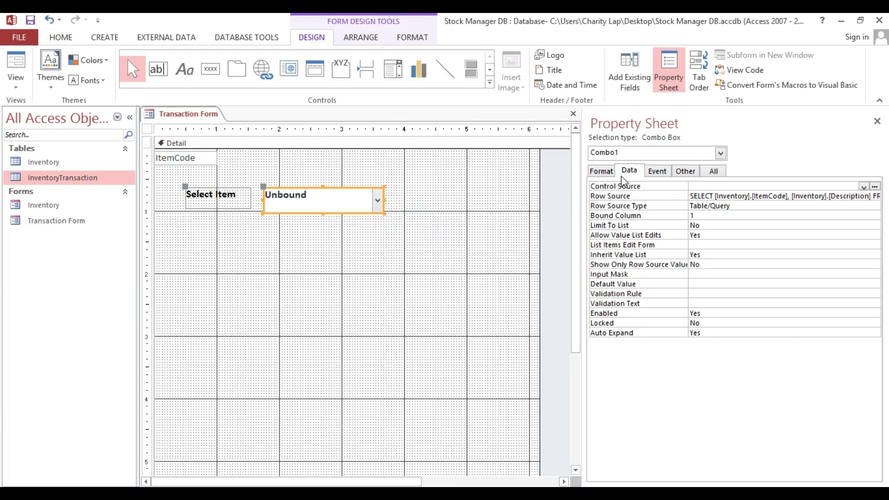
# Set the combo box's List Width to 4".
pyautogui.click(600, 172)
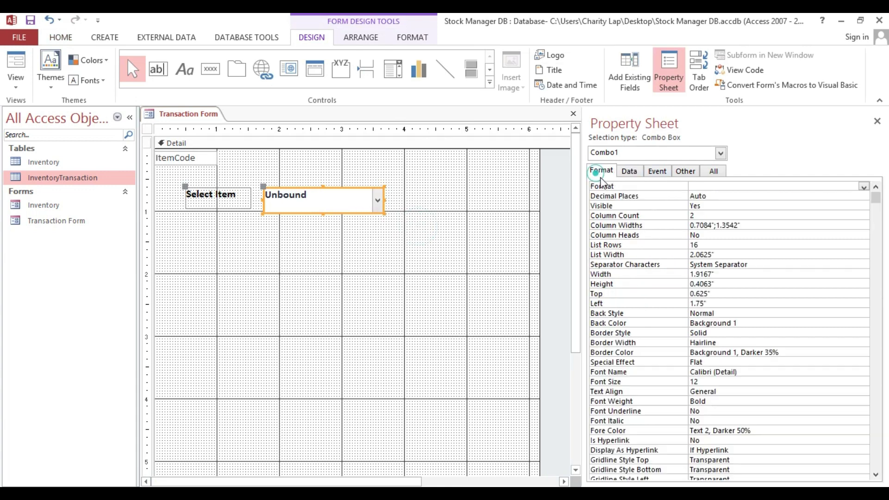
pyautogui.click(615, 254)
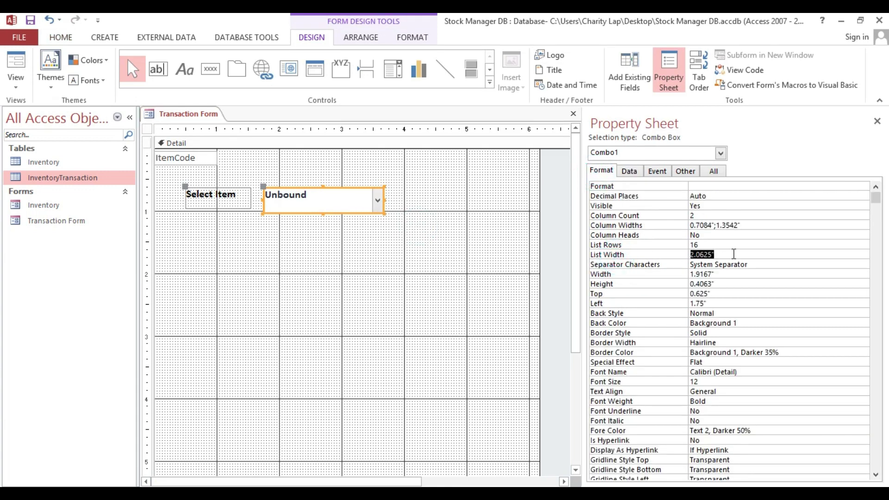
pyautogui.write('4')
pyautogui.press('Return')
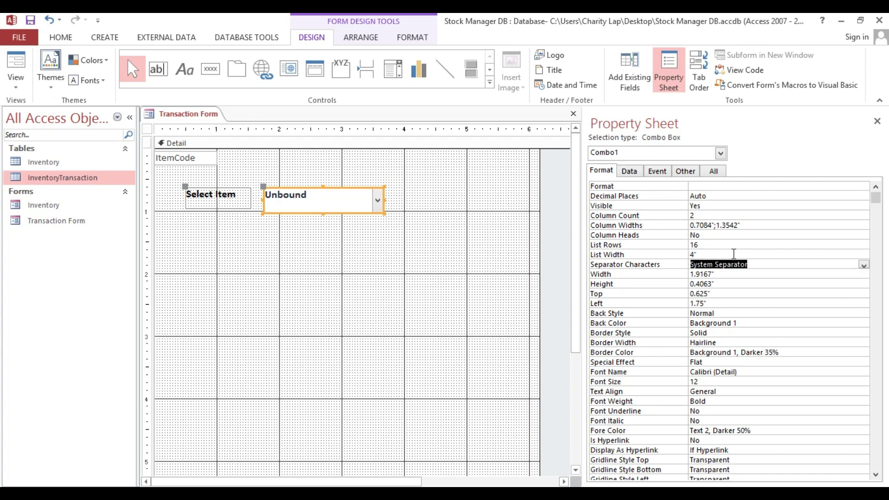
# Check the wider Select Item list in Form View and go back to Design View.
pyautogui.click(16, 69)
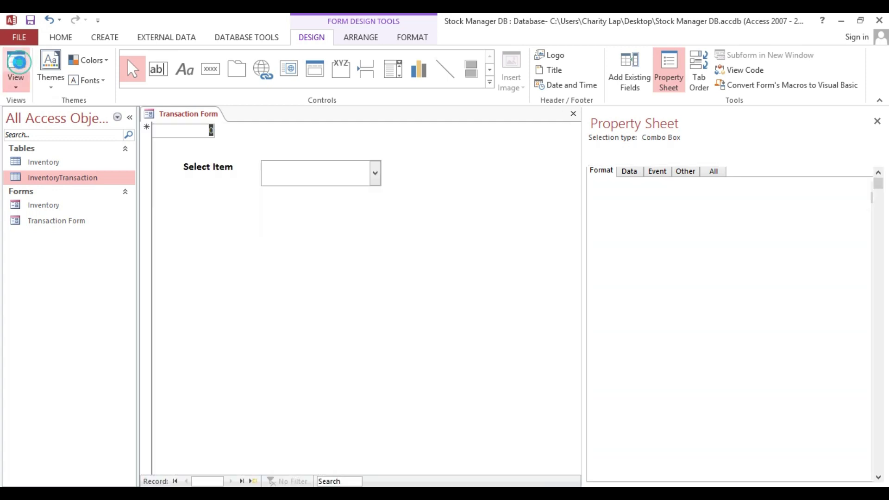
pyautogui.click(376, 175)
pyautogui.click(409, 162)
pyautogui.rightClick(409, 163)
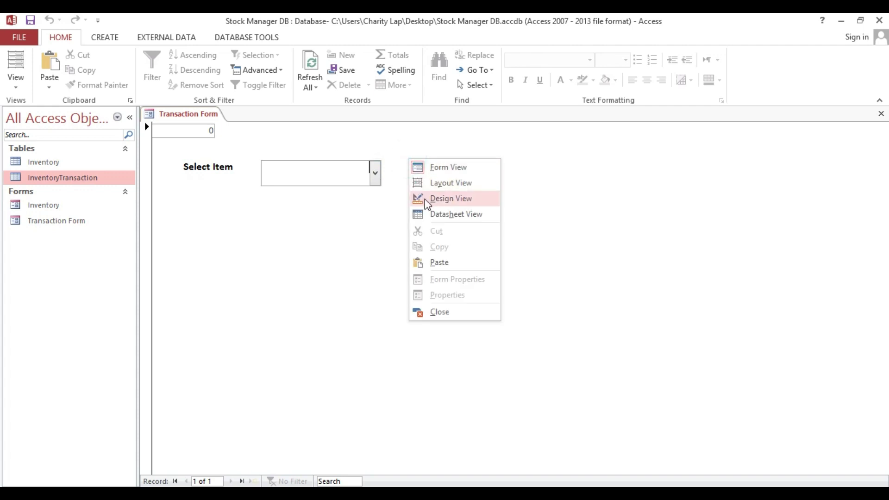
pyautogui.click(427, 199)
# Change the combo box's List Width to 3".
pyautogui.click(702, 255)
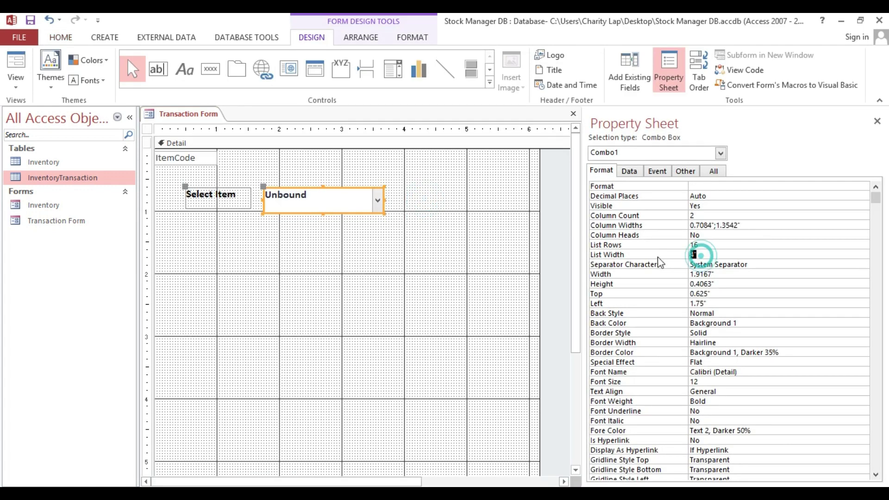
pyautogui.press('Return')
pyautogui.write('4"')
pyautogui.press('Return')
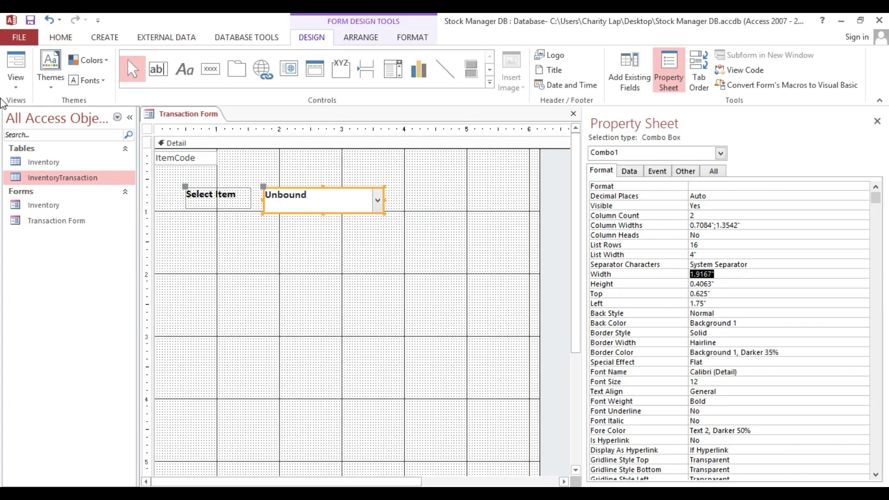
pyautogui.click(730, 255)
pyautogui.write('3')
pyautogui.press('Return')
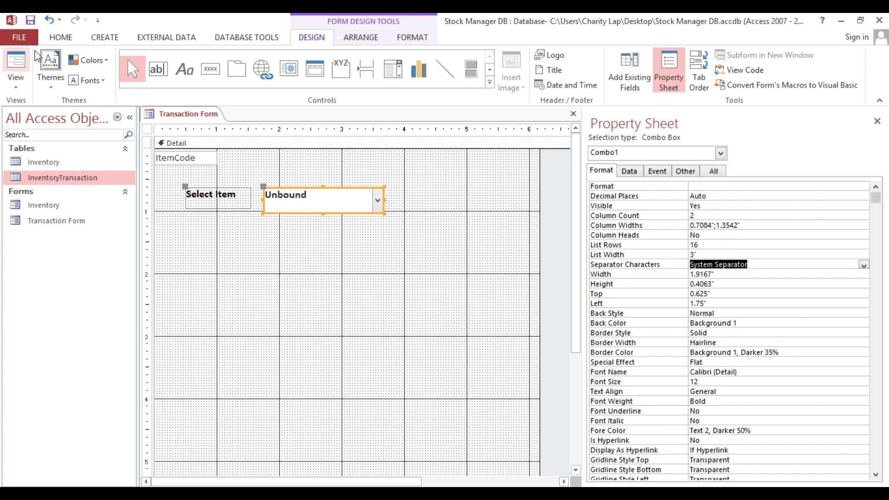
# Preview the narrower Select Item list in Form View and return to Design View.
pyautogui.click(16, 62)
pyautogui.click(375, 175)
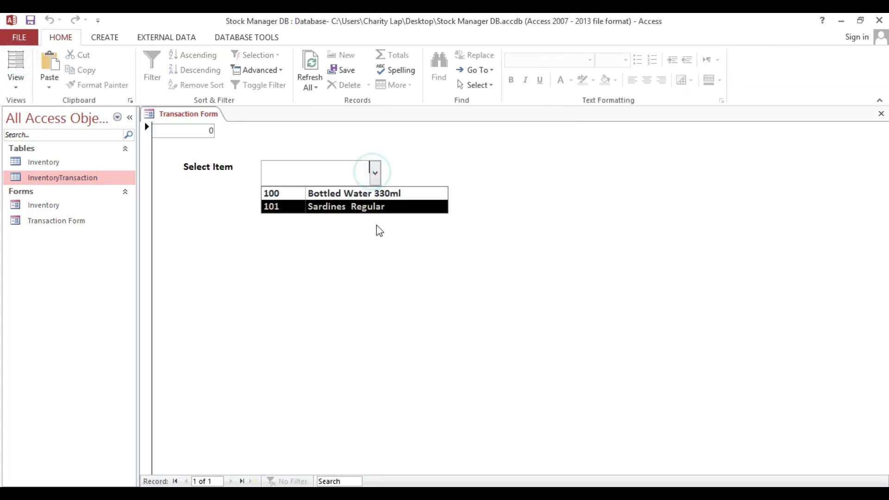
pyautogui.rightClick(451, 153)
pyautogui.click(477, 195)
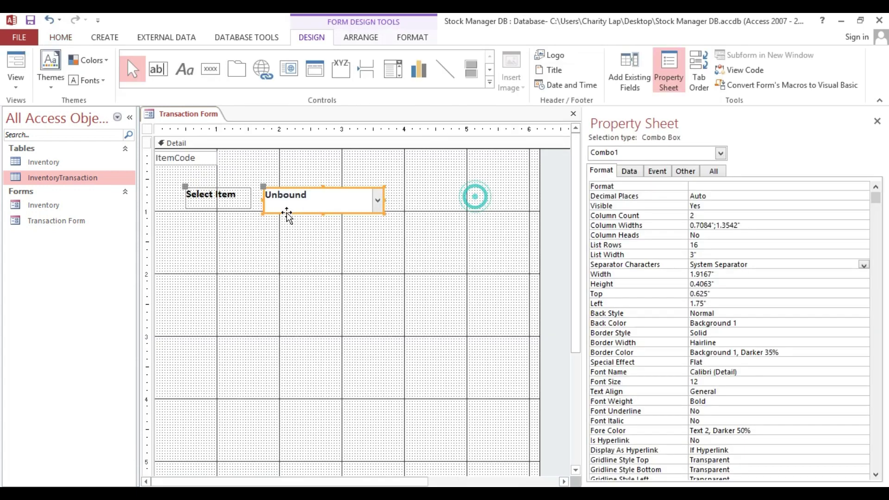
# Set the Select Item combo box text to 14-point.
pyautogui.click(246, 234)
pyautogui.click(269, 199)
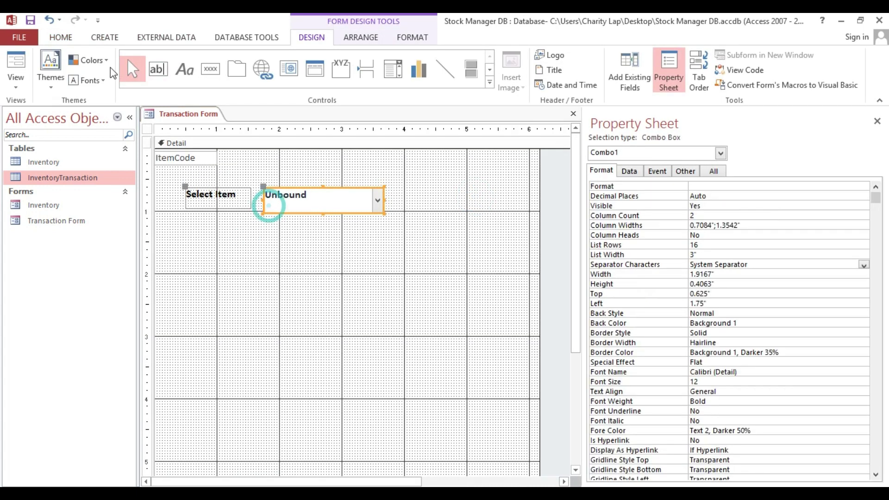
pyautogui.click(60, 37)
pyautogui.click(625, 60)
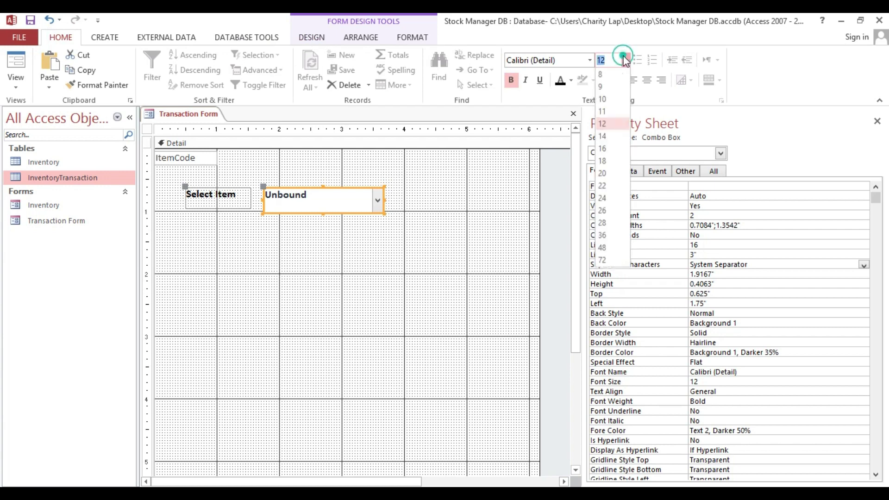
pyautogui.click(602, 137)
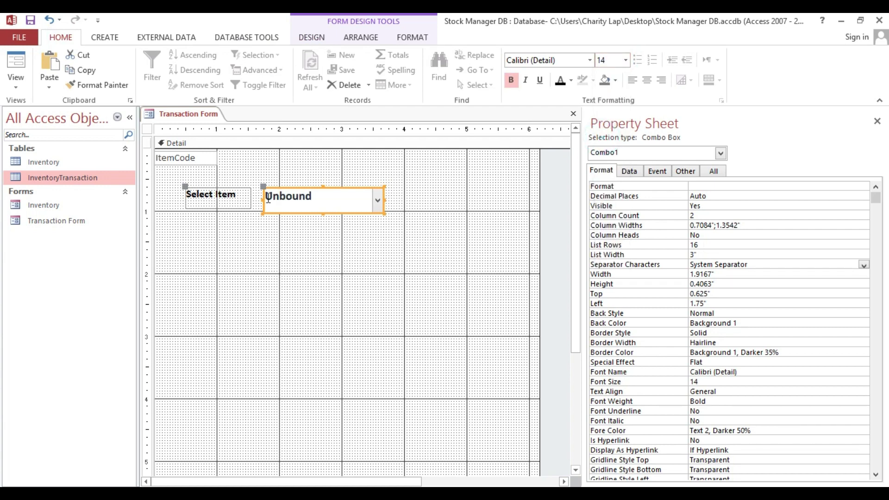
# Check the larger combo text in Form View, then return to Design View.
pyautogui.click(16, 62)
pyautogui.click(375, 172)
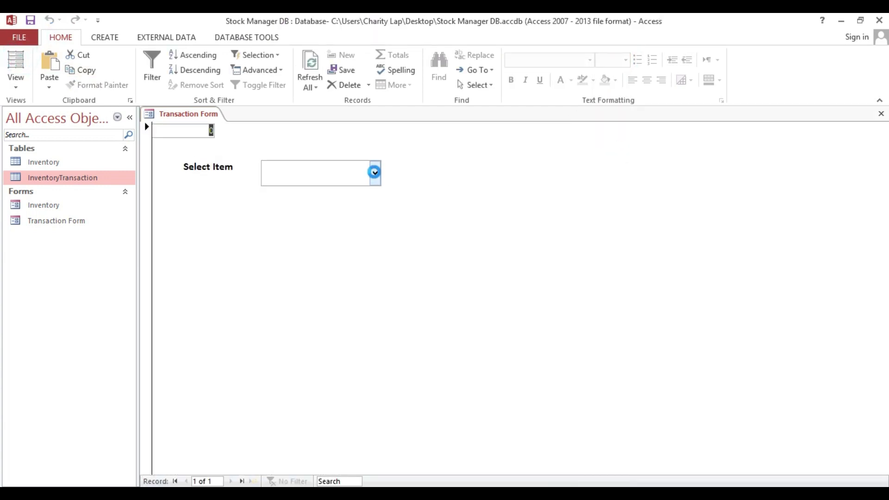
pyautogui.click(307, 248)
pyautogui.rightClick(307, 245)
pyautogui.click(334, 284)
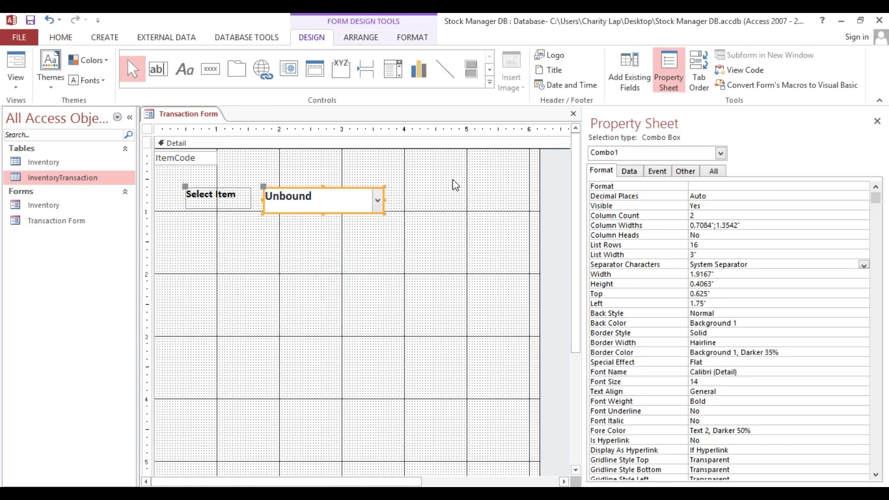
# Set the combo box's Control Source to the ItemCode field.
pyautogui.click(629, 171)
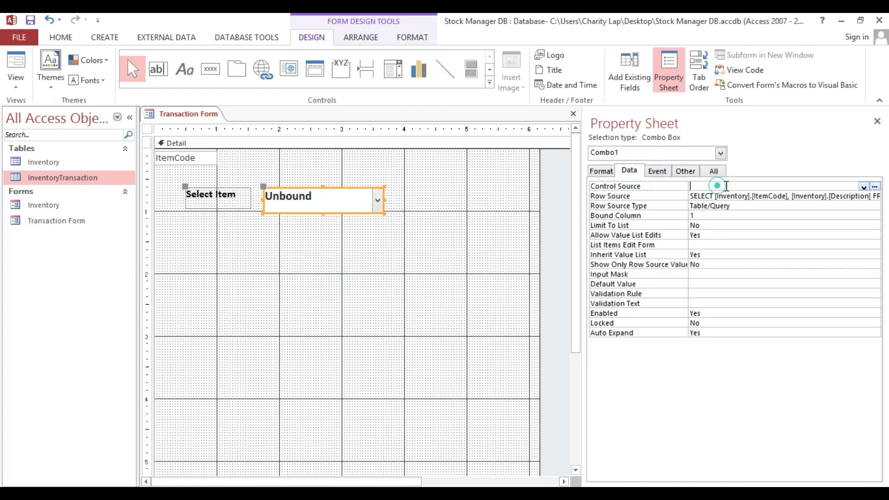
pyautogui.click(864, 185)
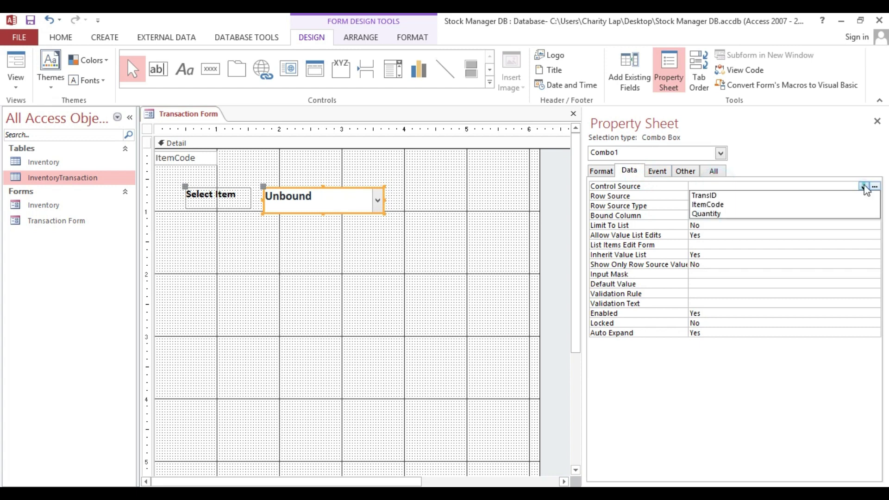
pyautogui.click(737, 205)
pyautogui.click(347, 260)
pyautogui.click(305, 254)
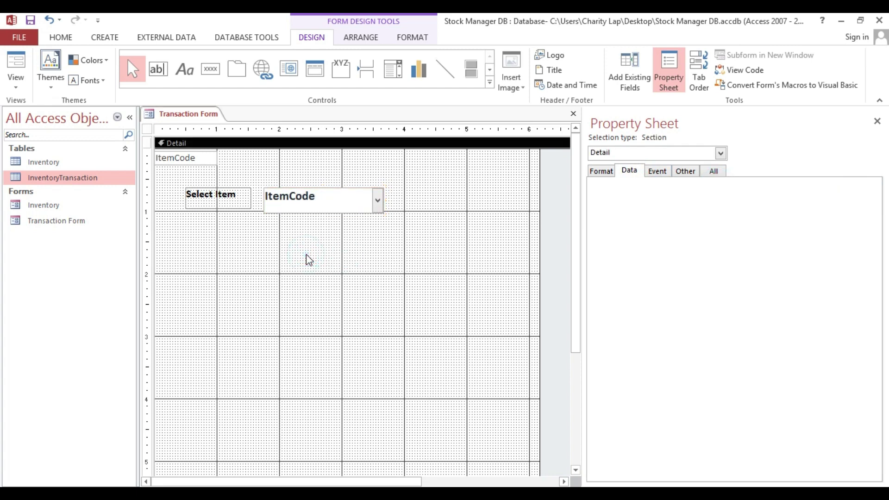
# Draw a new text box below the Select Item combo.
pyautogui.click(161, 74)
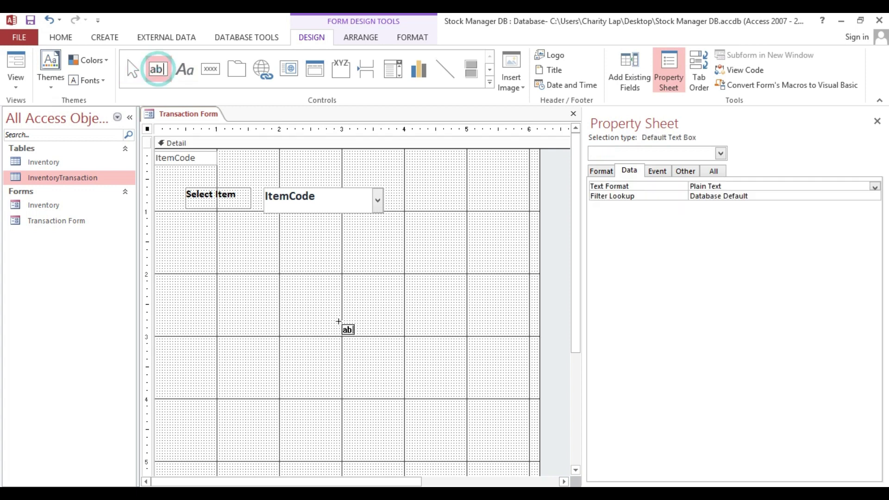
pyautogui.moveTo(272, 229); pyautogui.dragTo(361, 251)
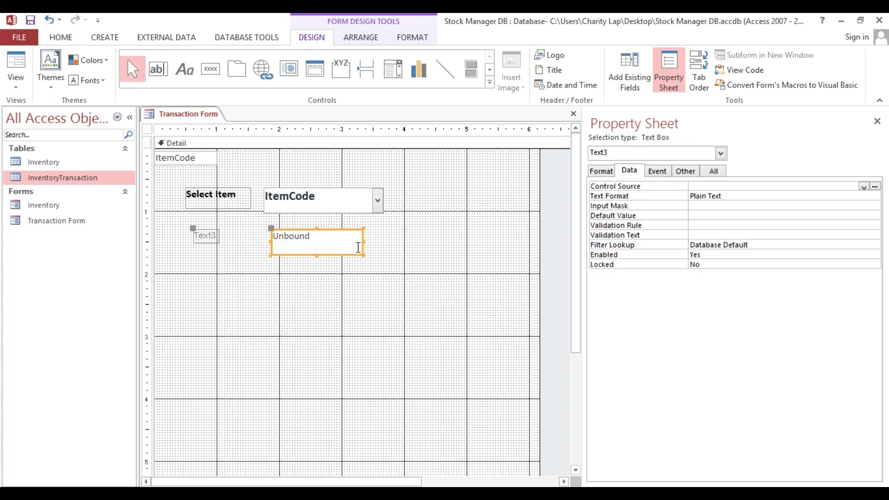
pyautogui.moveTo(188, 278); pyautogui.dragTo(280, 250)
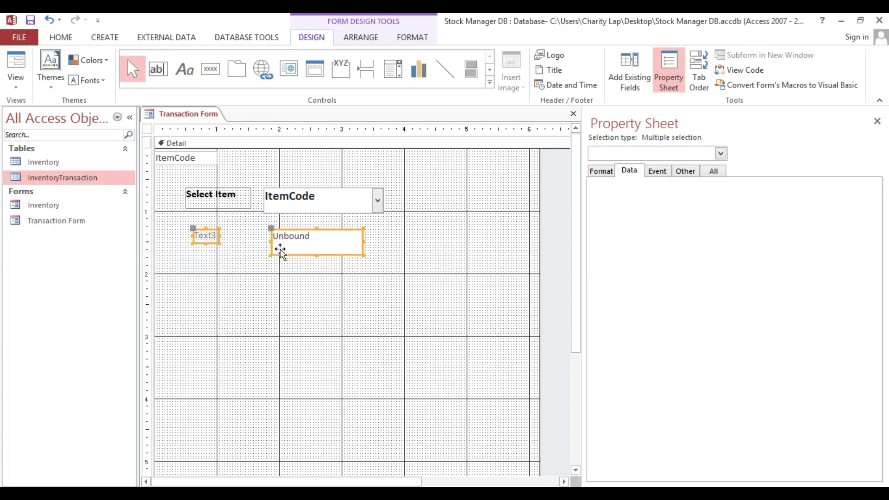
pyautogui.click(235, 270)
# Widen the Text3 label and rename it to 'Description'.
pyautogui.click(204, 237)
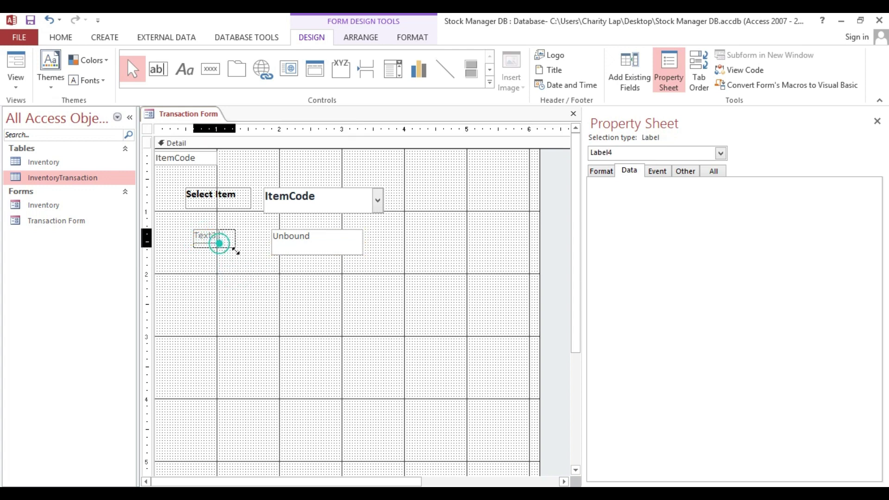
pyautogui.moveTo(219, 243); pyautogui.dragTo(251, 253)
pyautogui.doubleClick(235, 237)
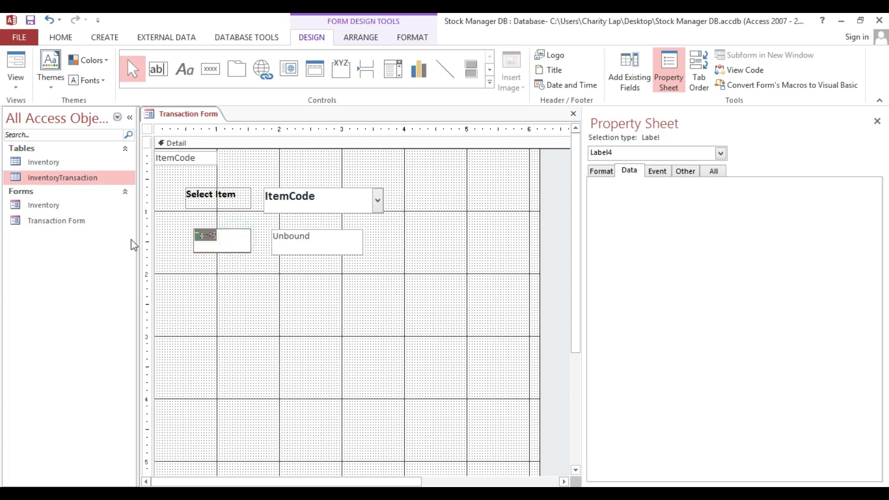
pyautogui.write('Descrip')
pyautogui.write('tion')
pyautogui.press('Tab')
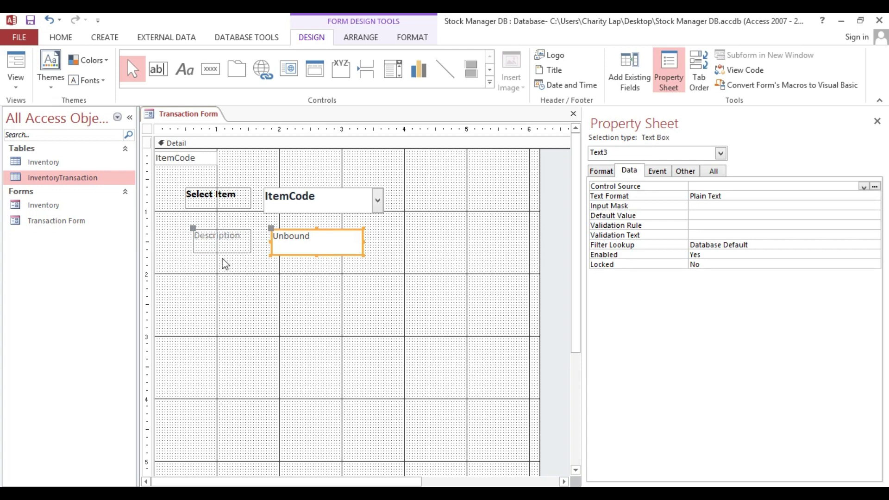
# Format Painter the Select Item label and combo styles onto the Description label and text box.
pyautogui.click(210, 201)
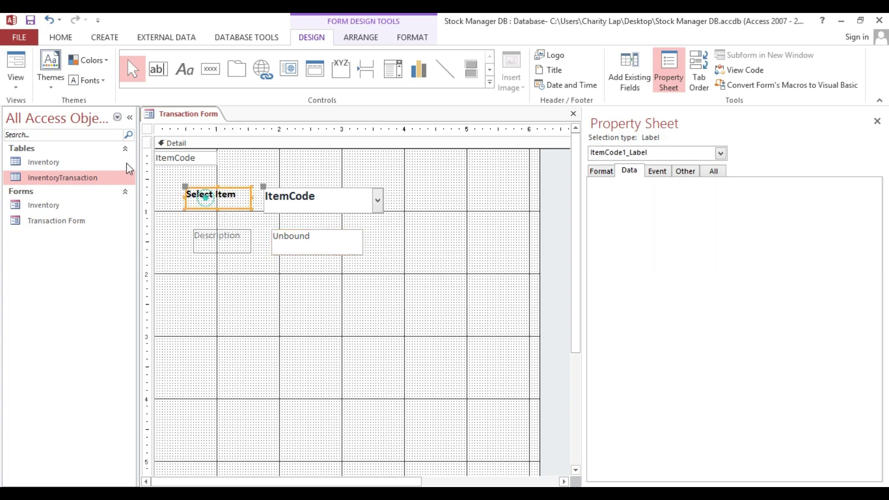
pyautogui.click(61, 37)
pyautogui.click(84, 85)
pyautogui.click(208, 238)
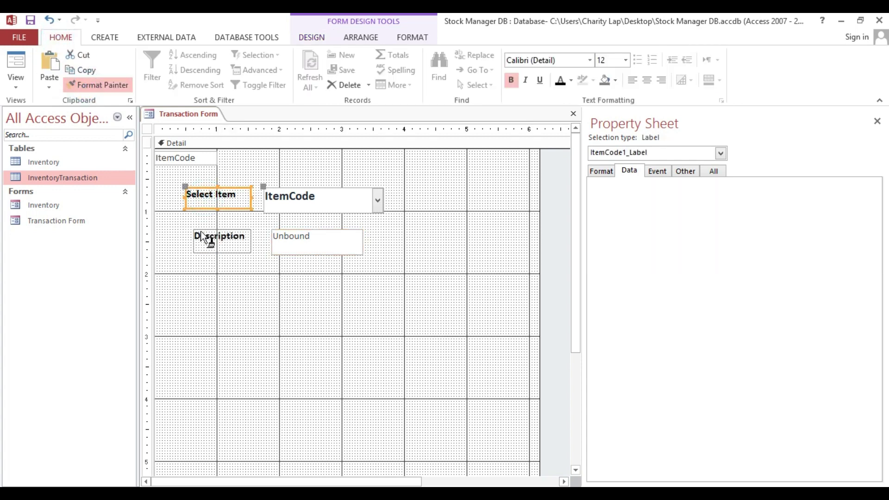
pyautogui.click(319, 197)
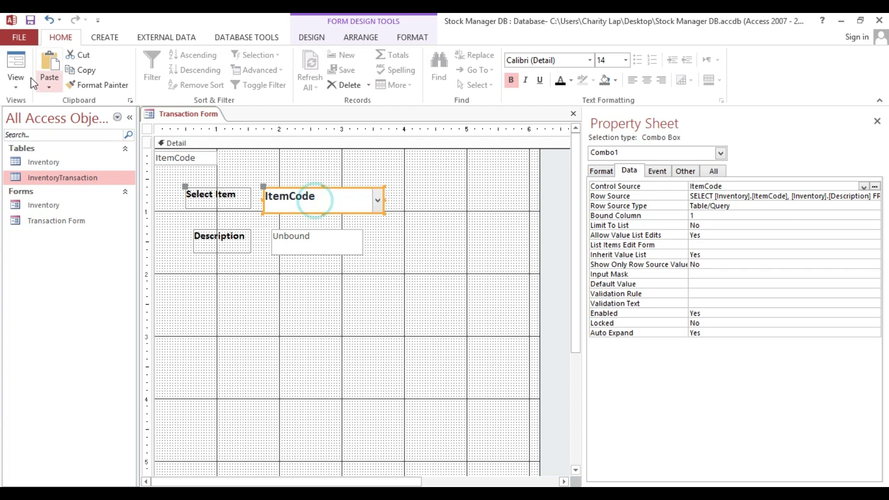
pyautogui.click(95, 85)
pyautogui.click(218, 303)
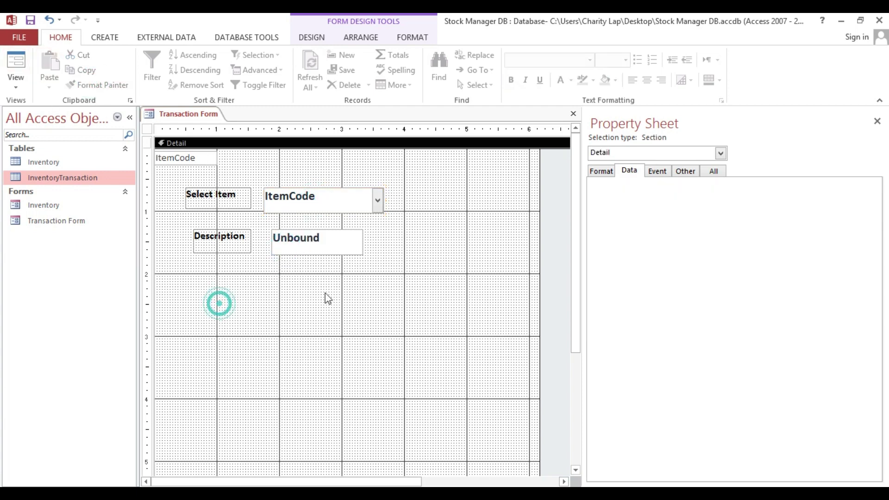
pyautogui.moveTo(307, 304); pyautogui.dragTo(313, 204)
# Align the Description text box with the combo, and left-align the Select Item and Description labels.
pyautogui.rightClick(313, 200)
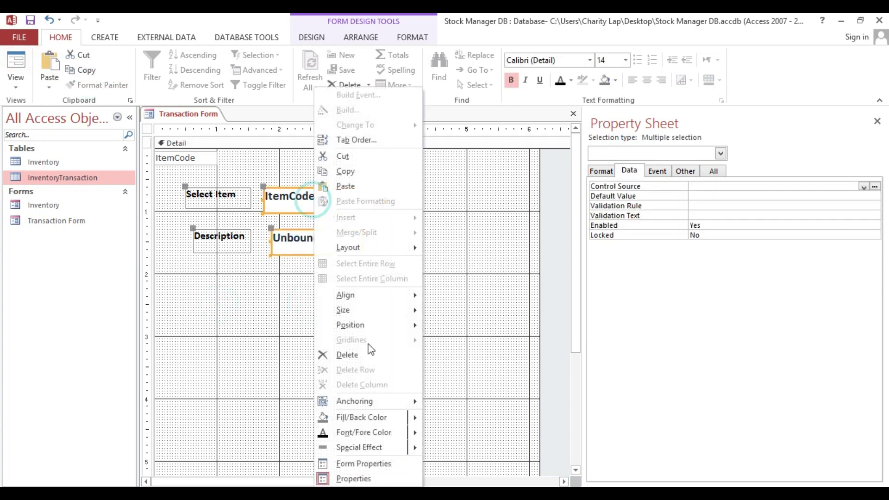
pyautogui.click(373, 294)
pyautogui.click(435, 295)
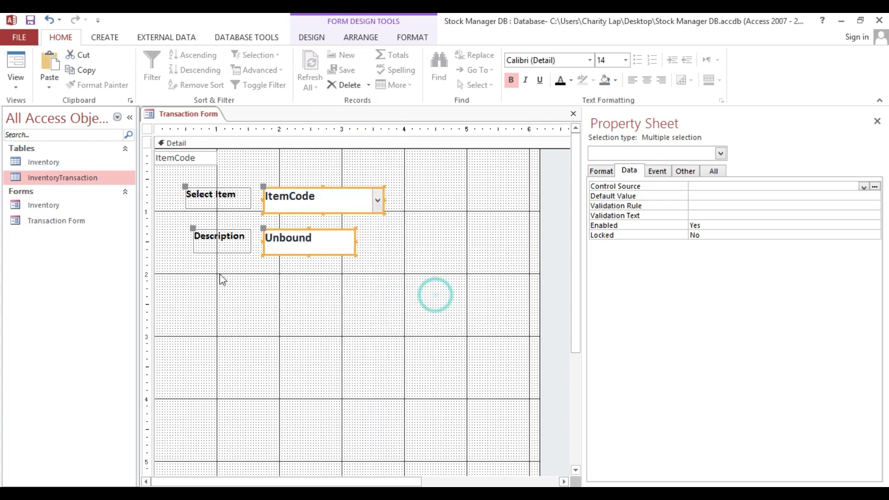
pyautogui.moveTo(198, 271); pyautogui.dragTo(204, 205)
pyautogui.rightClick(206, 204)
pyautogui.moveTo(237, 296)
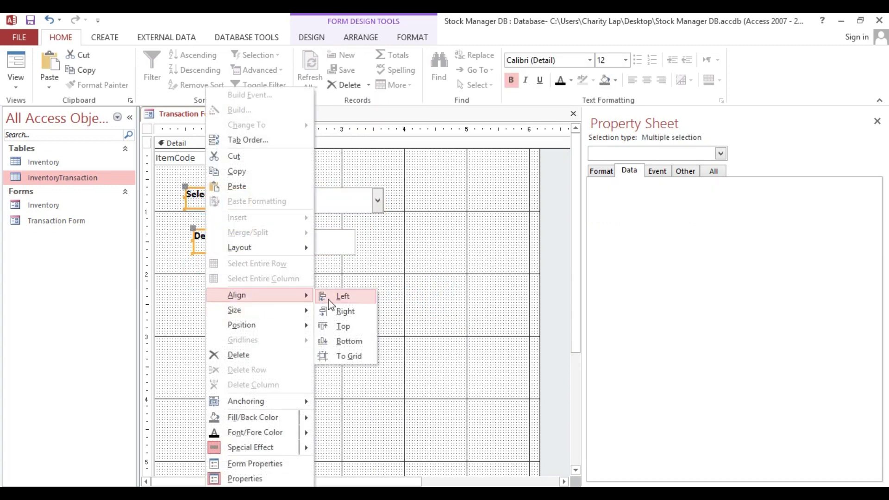
pyautogui.click(334, 295)
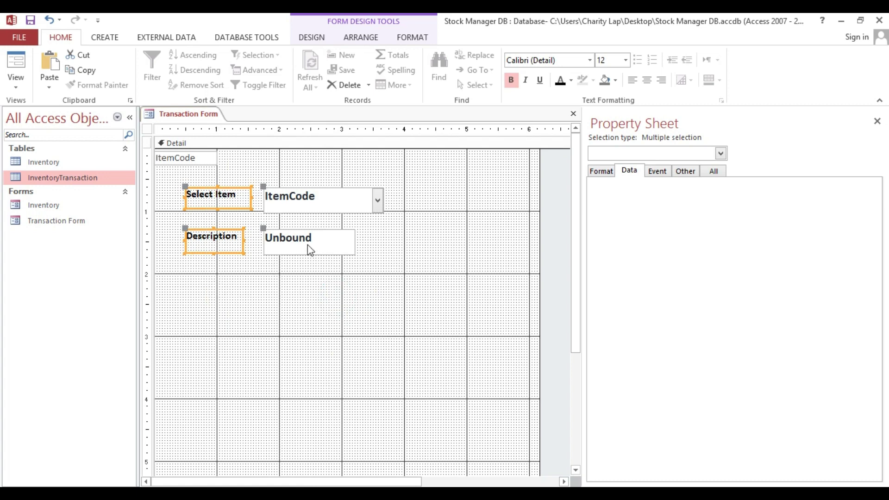
# Widen the Description text box, then switch the form to Form View.
pyautogui.click(307, 247)
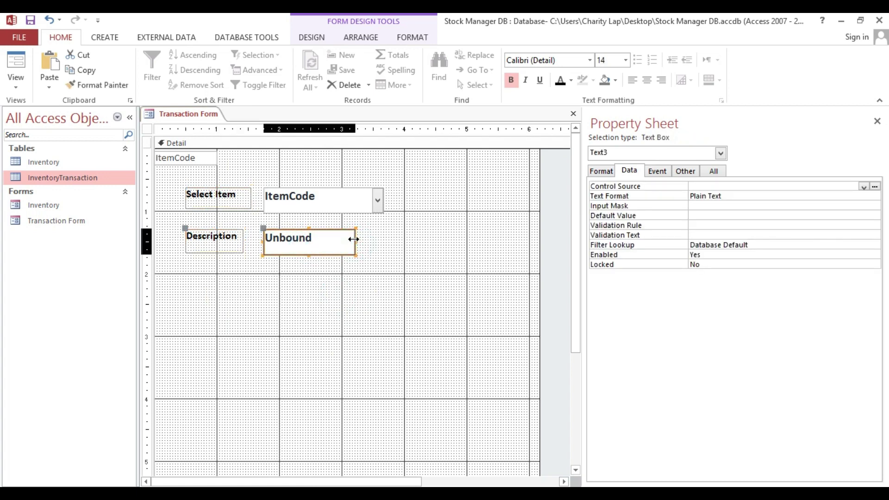
pyautogui.moveTo(355, 243); pyautogui.dragTo(399, 243)
pyautogui.click(328, 268)
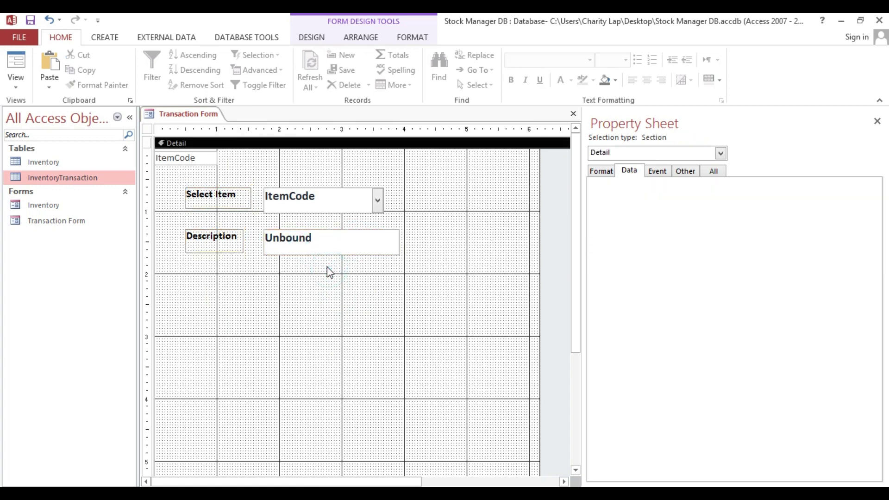
pyautogui.moveTo(169, 269); pyautogui.dragTo(323, 242)
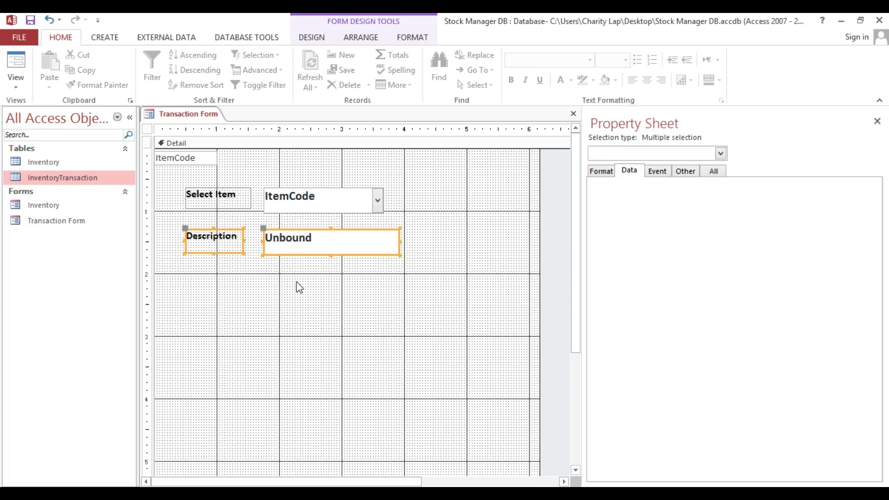
pyautogui.click(292, 299)
pyautogui.click(306, 246)
pyautogui.click(284, 281)
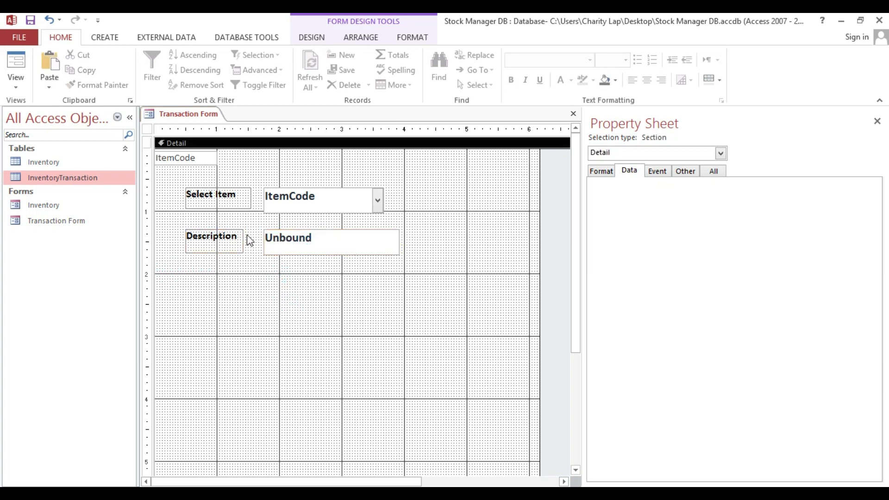
pyautogui.click(18, 54)
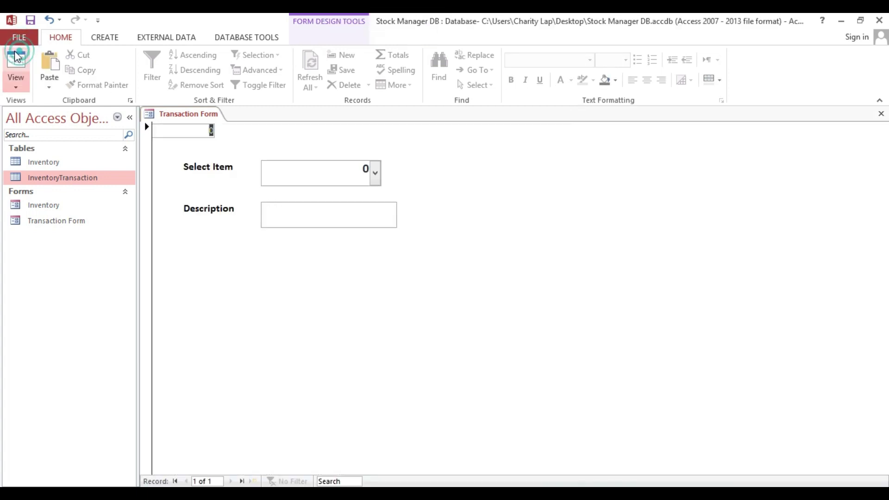
# Pick item 100 in Select Item, confirm Description stays blank, and return to Design View.
pyautogui.click(375, 172)
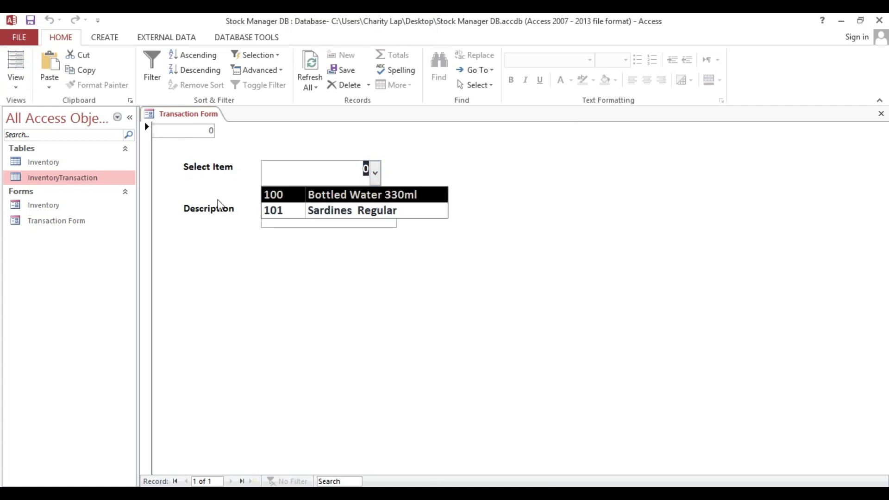
pyautogui.click(367, 195)
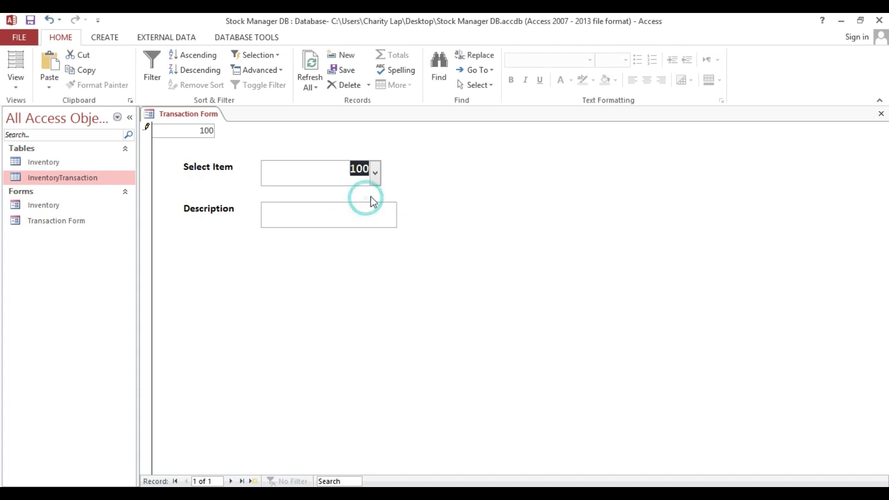
pyautogui.click(274, 214)
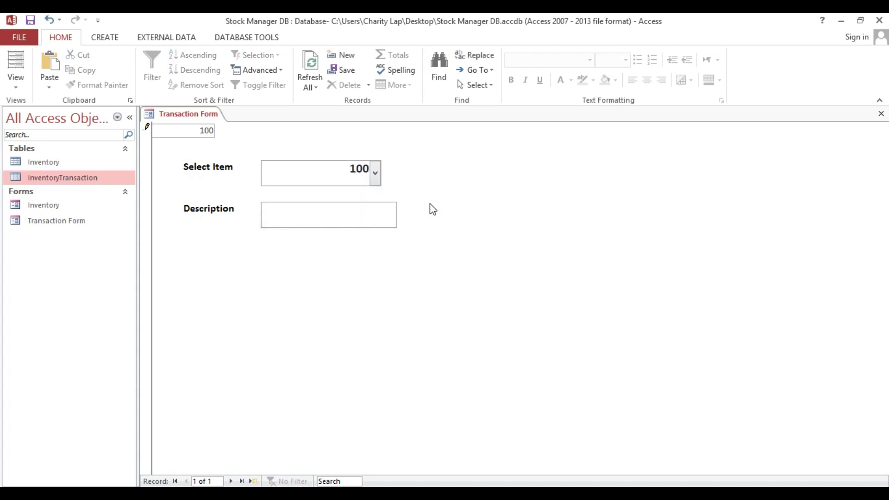
pyautogui.rightClick(432, 207)
pyautogui.click(448, 245)
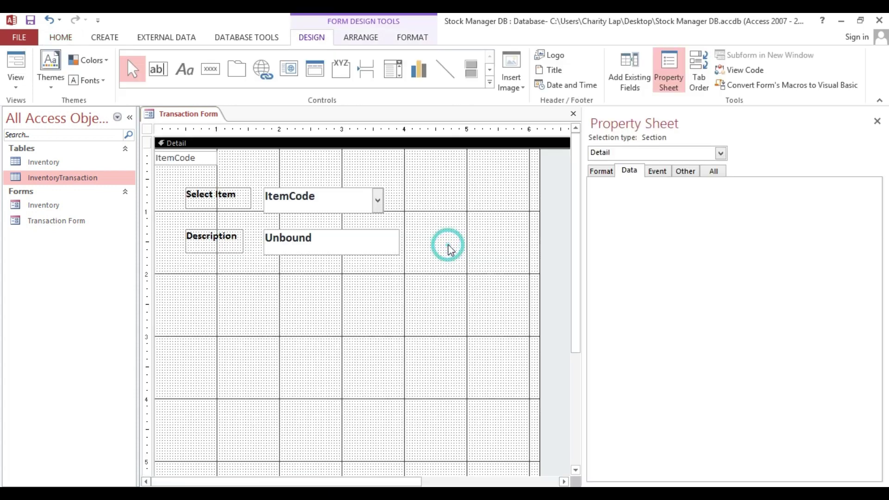
# Widen the Property Sheet, check the Inventory table's Description field name, and select the text box's Control Source.
pyautogui.click(342, 252)
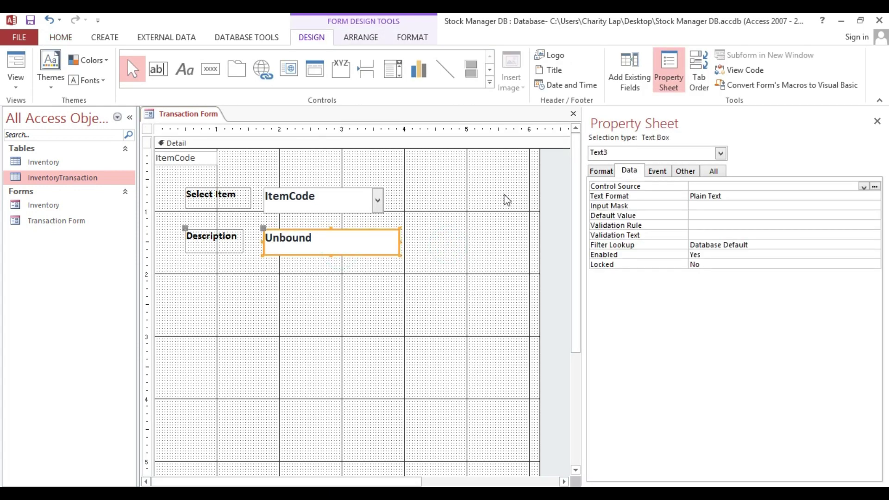
pyautogui.moveTo(585, 212); pyautogui.dragTo(481, 223)
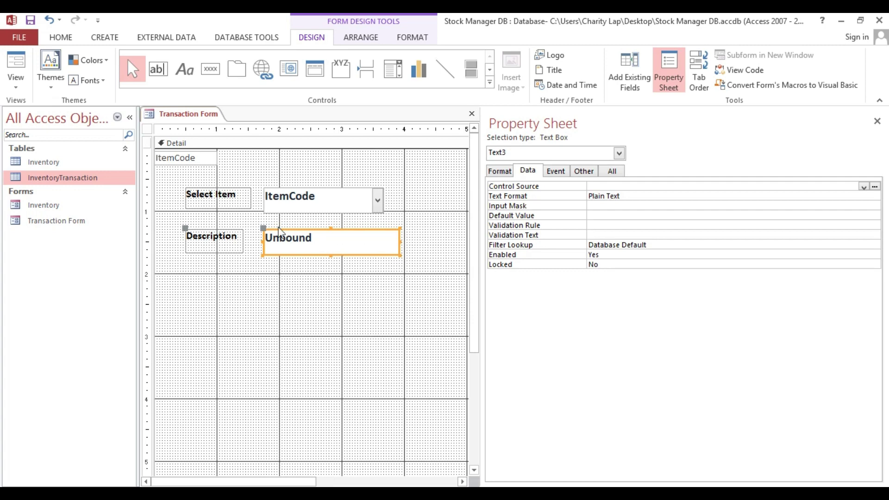
pyautogui.click(46, 166)
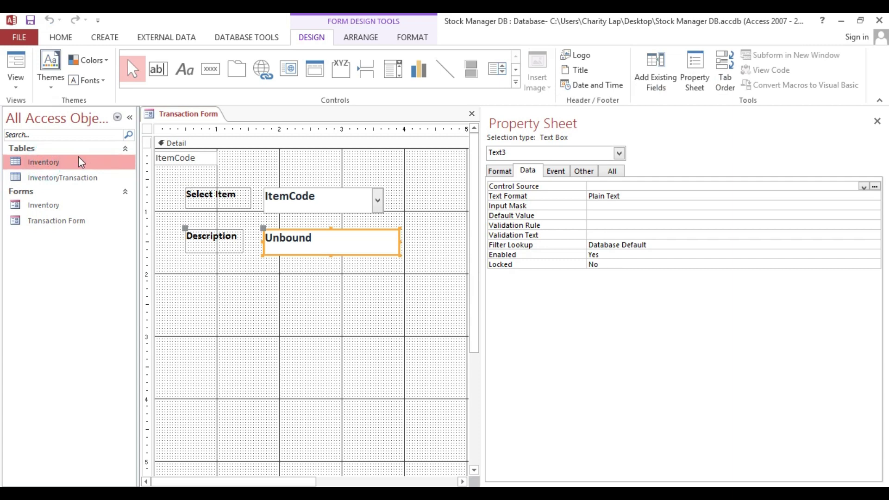
pyautogui.rightClick(64, 163)
pyautogui.click(92, 183)
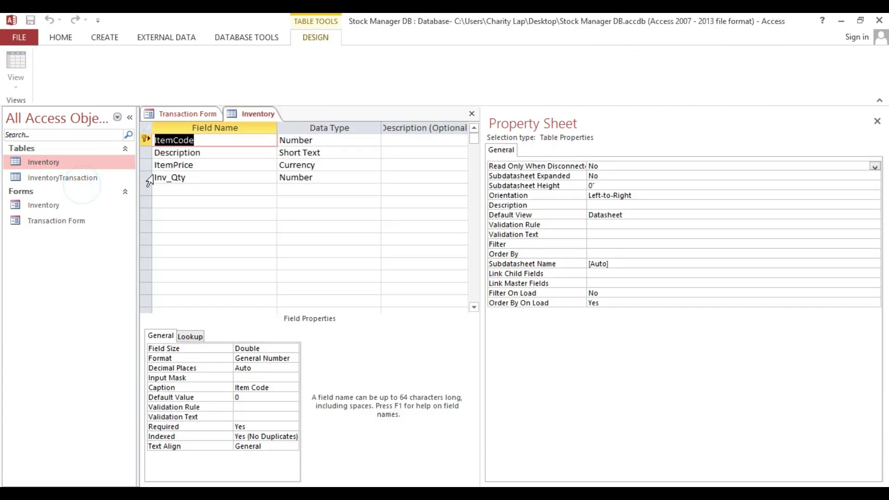
pyautogui.click(207, 153)
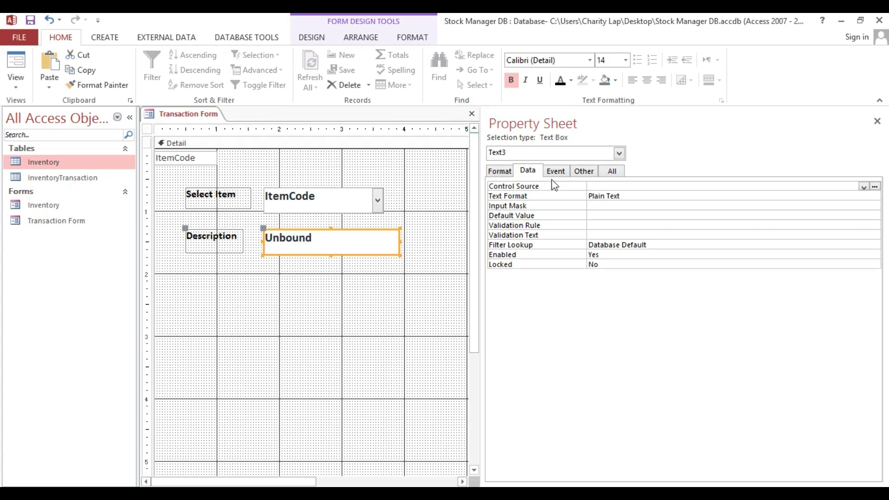
pyautogui.click(659, 185)
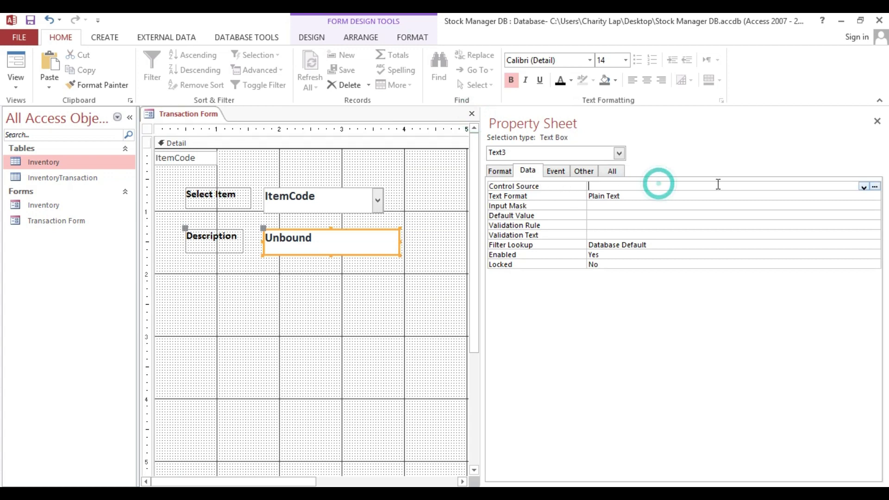
# In Expression Builder, type =DLookUp("Description","Inventory","ItemCode=" & for the Description box.
pyautogui.click(875, 186)
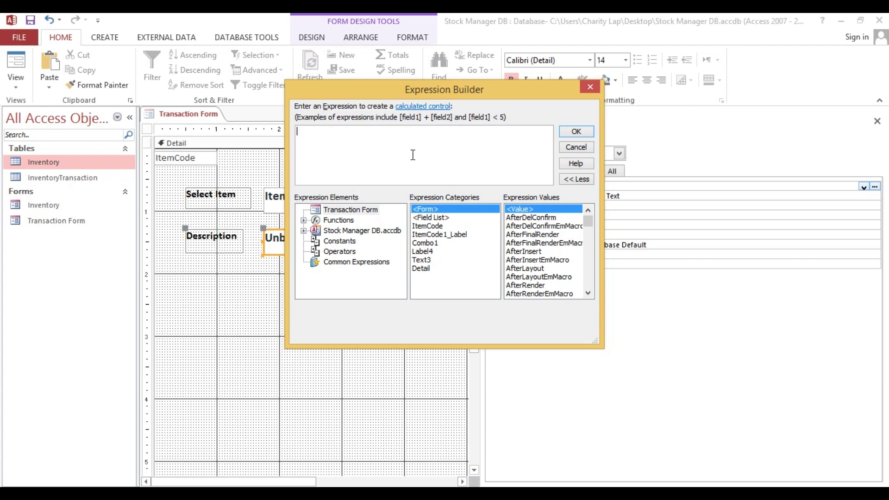
pyautogui.write('=')
pyautogui.write('d')
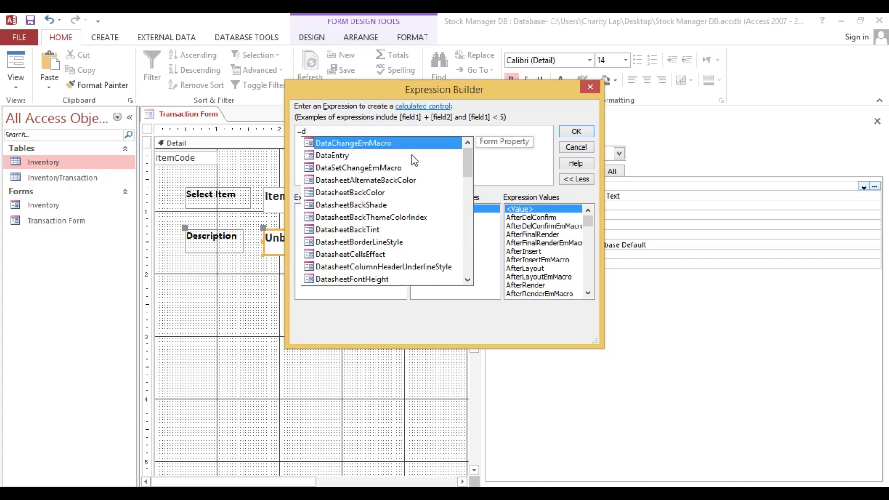
pyautogui.write('l')
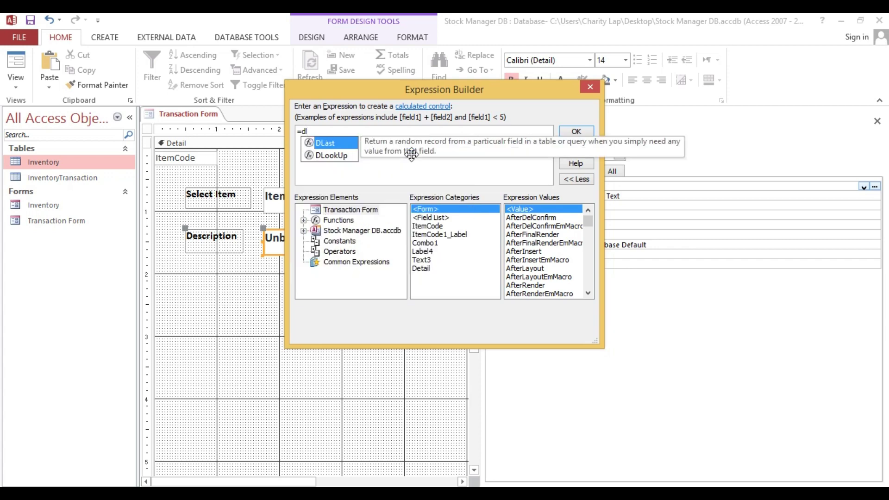
pyautogui.press('Down')
pyautogui.press('Tab')
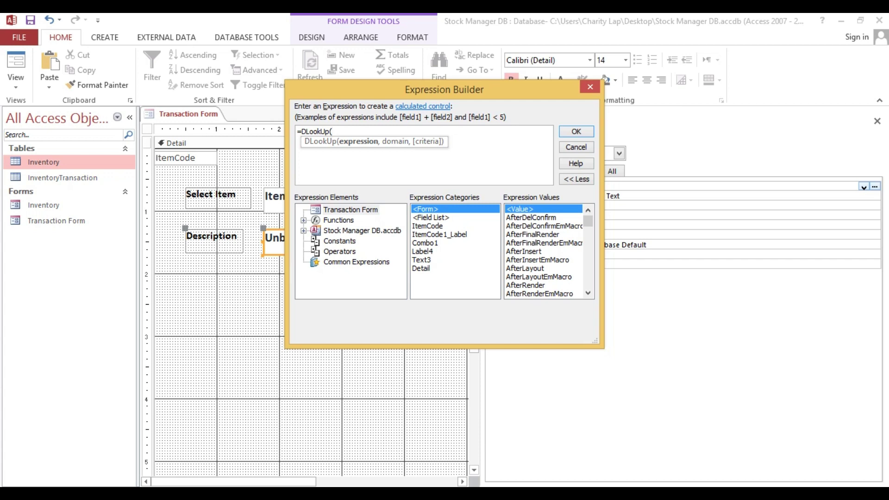
pyautogui.write('"Des')
pyautogui.write('cip')
pyautogui.press('BackSpace')
pyautogui.press('BackSpace')
pyautogui.write('rit')
pyautogui.press('BackSpace')
pyautogui.write('pt')
pyautogui.write('ion')
pyautogui.write(',')
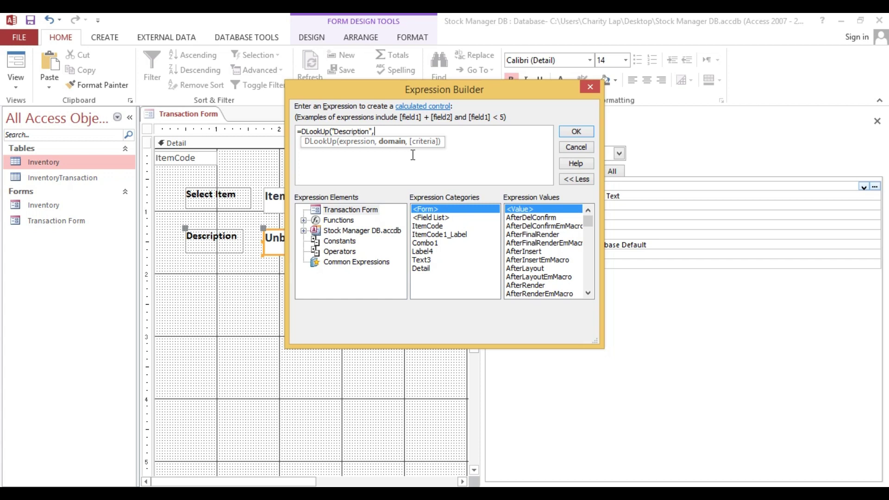
pyautogui.write('"')
pyautogui.write('Inv')
pyautogui.write('entory')
pyautogui.write('"')
pyautogui.write(',')
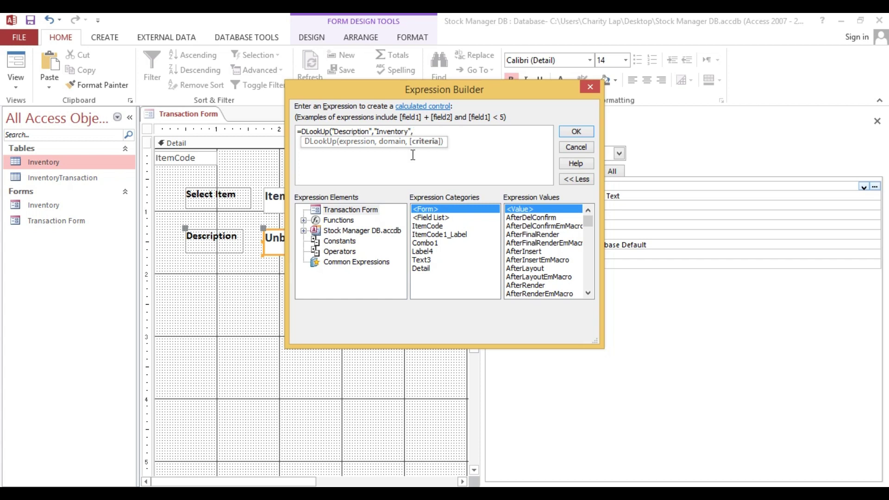
pyautogui.write('"')
pyautogui.write('Ttem')
pyautogui.write('Code')
pyautogui.press('BackSpace')
pyautogui.press('BackSpace')
pyautogui.press('BackSpace')
pyautogui.press('BackSpace')
pyautogui.write('Code')
pyautogui.write('"')
pyautogui.write('=')
pyautogui.write('&')
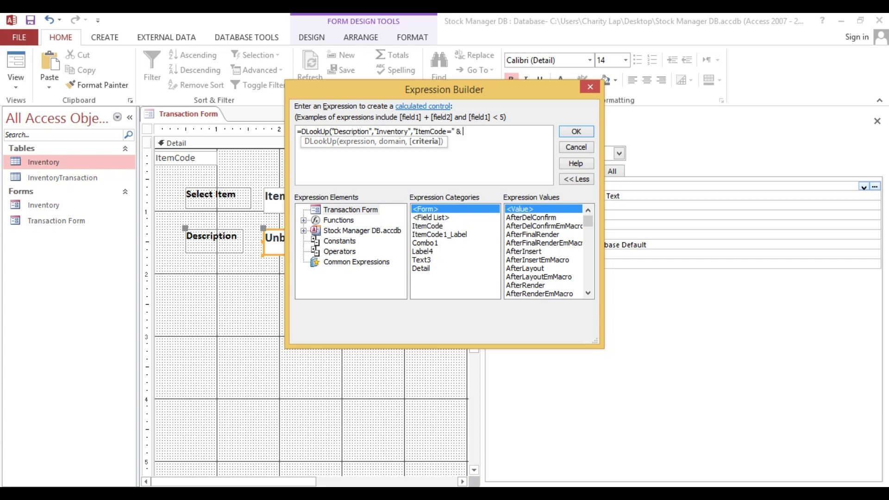
# Finish the Description box's source as =DLookUp("Description","Inventory","ItemCode=" & [ItemCode]) and apply it.
pyautogui.write('[')
pyautogui.write('Item')
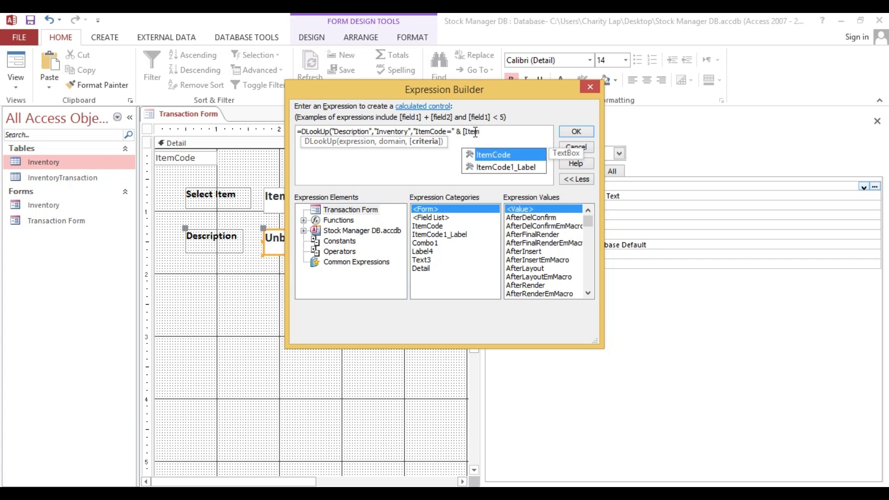
pyautogui.press('Tab')
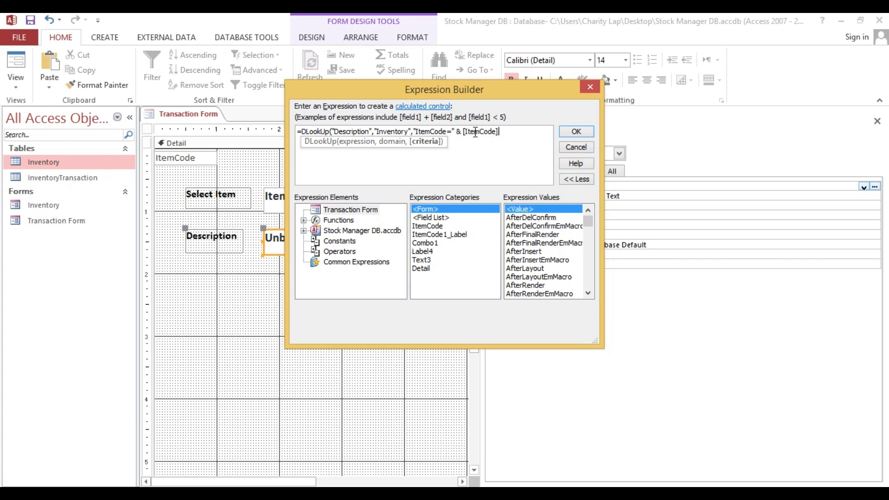
pyautogui.write(')')
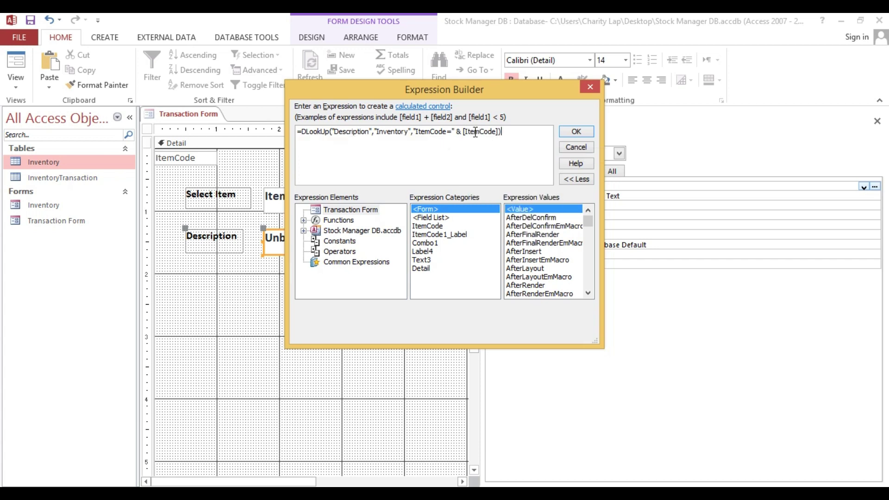
pyautogui.click(575, 132)
pyautogui.click(417, 253)
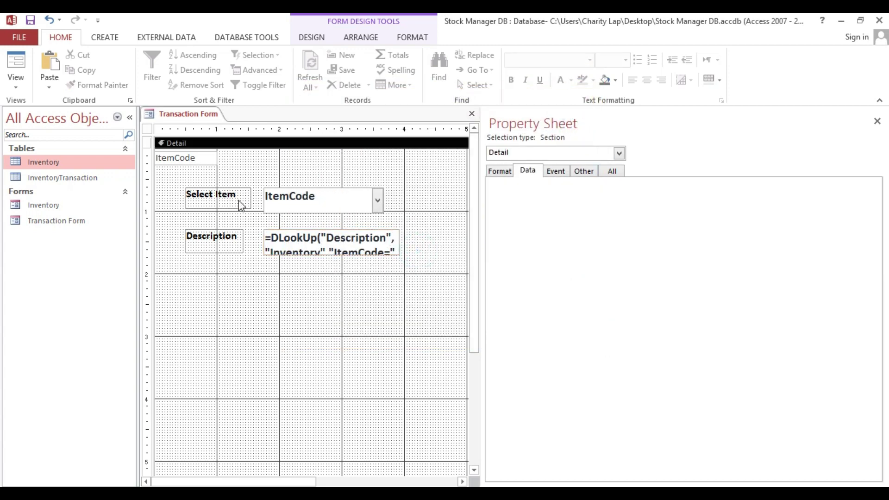
pyautogui.click(20, 61)
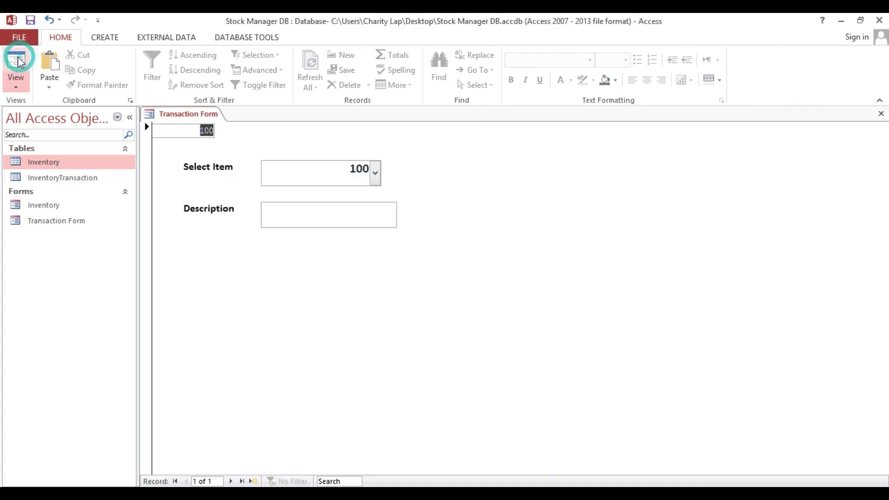
pyautogui.click(375, 173)
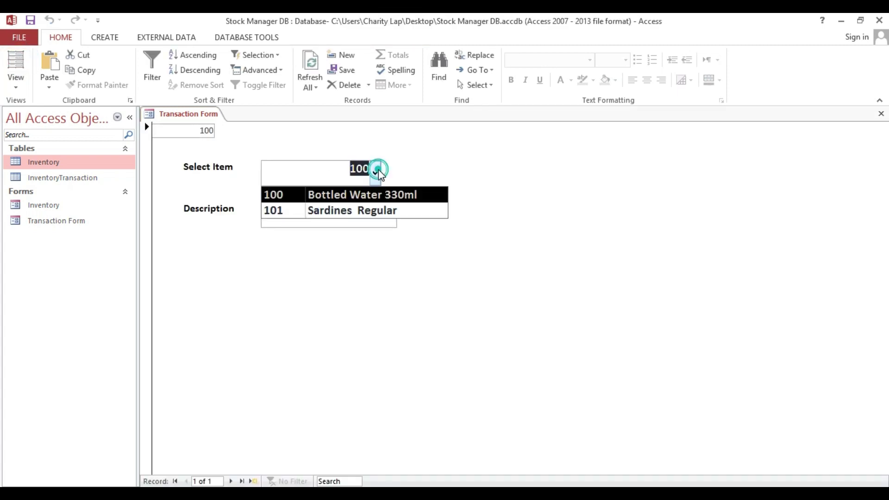
pyautogui.click(345, 209)
pyautogui.moveTo(384, 213); pyautogui.dragTo(262, 211)
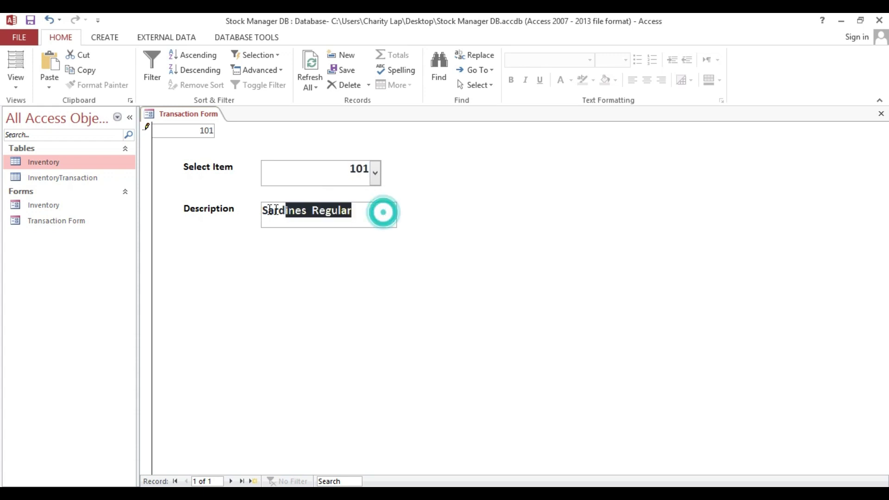
pyautogui.click(375, 172)
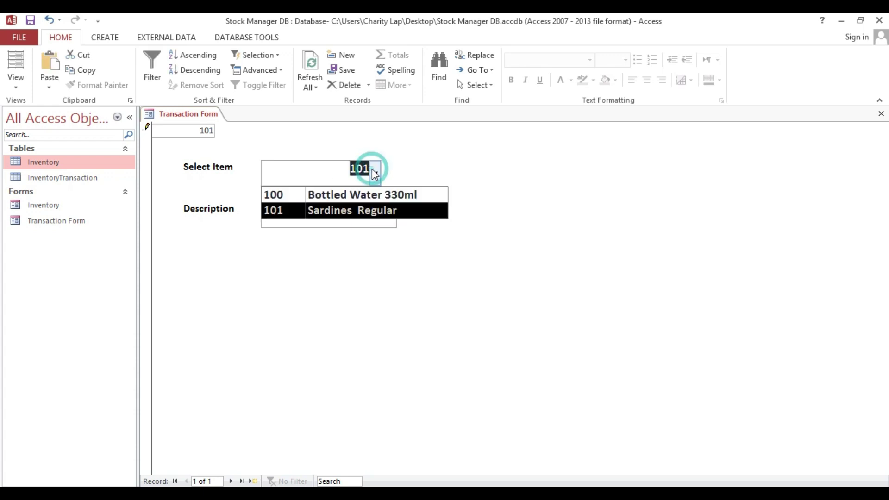
pyautogui.click(351, 195)
pyautogui.rightClick(422, 173)
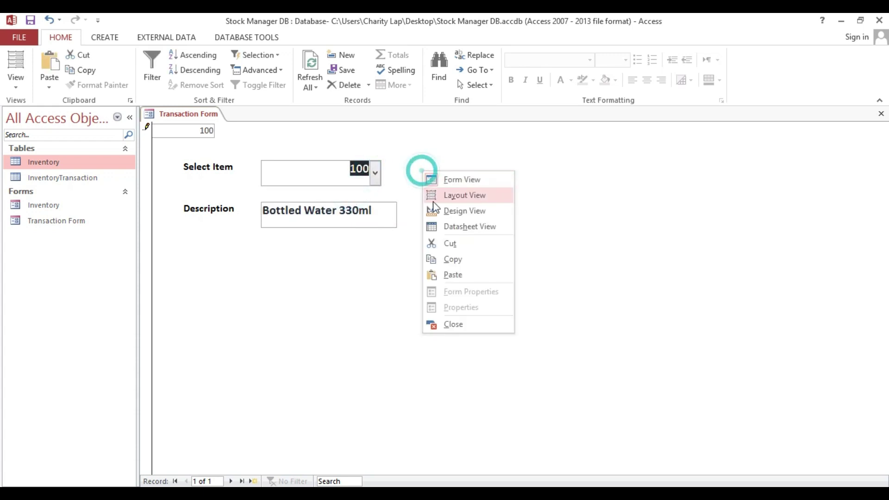
pyautogui.click(438, 208)
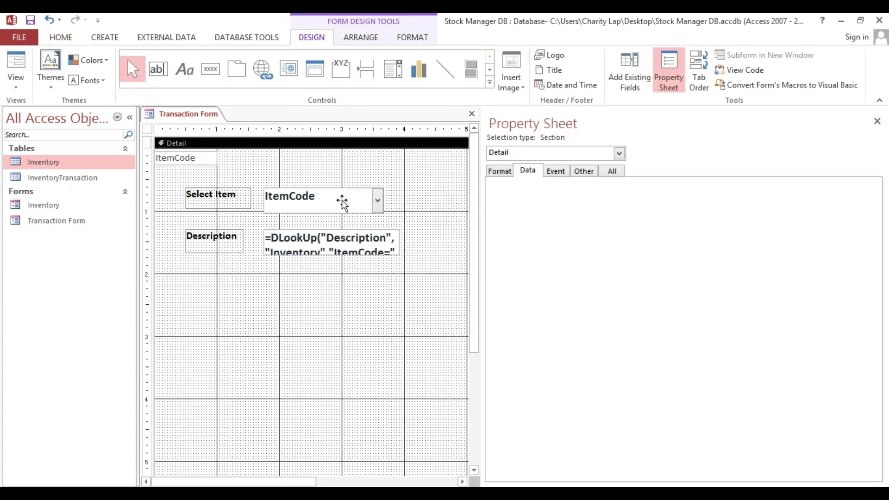
# Left-align the text in the item selector combo box.
pyautogui.click(347, 205)
pyautogui.click(61, 37)
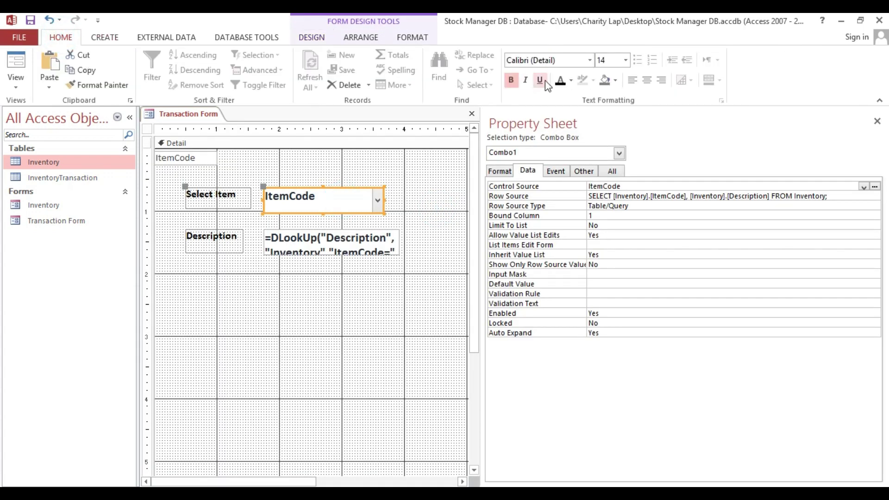
pyautogui.click(632, 80)
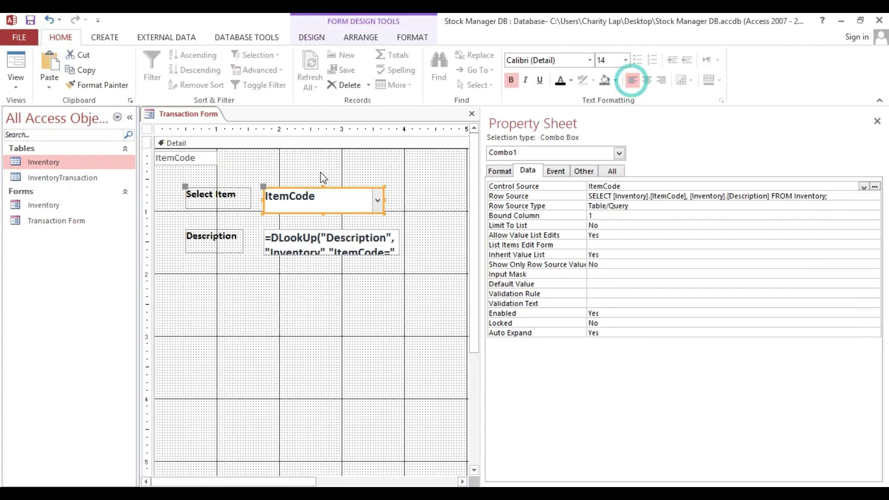
pyautogui.click(253, 321)
# Copy the Description label and lookup box and paste a duplicate below them.
pyautogui.click(216, 250)
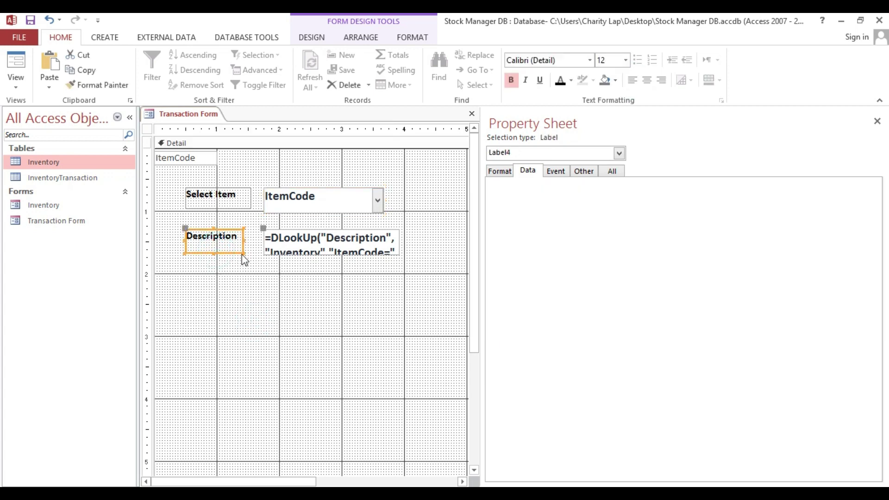
pyautogui.click(244, 256)
pyautogui.click(242, 249)
pyautogui.moveTo(222, 295); pyautogui.dragTo(297, 243)
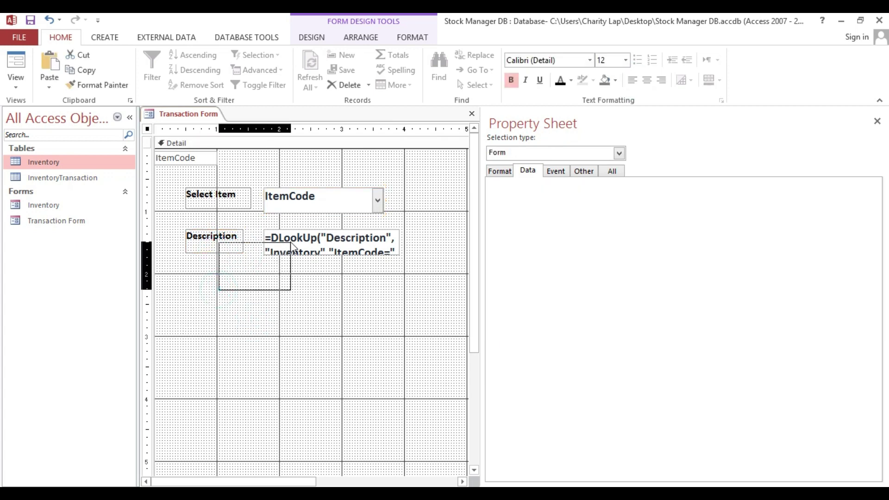
pyautogui.hotkey('ctrl', 'c')
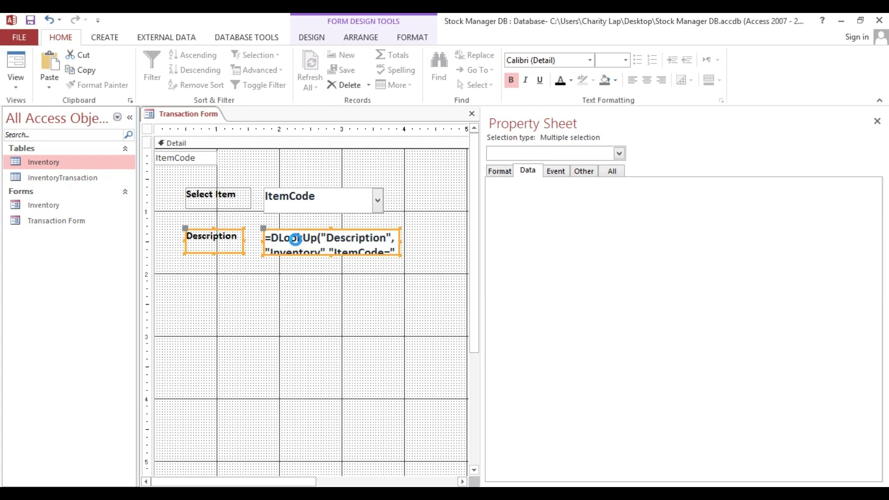
pyautogui.hotkey('ctrl', 'v')
pyautogui.press('Escape')
# Rename the duplicated label to 'Item Price'.
pyautogui.click(218, 274)
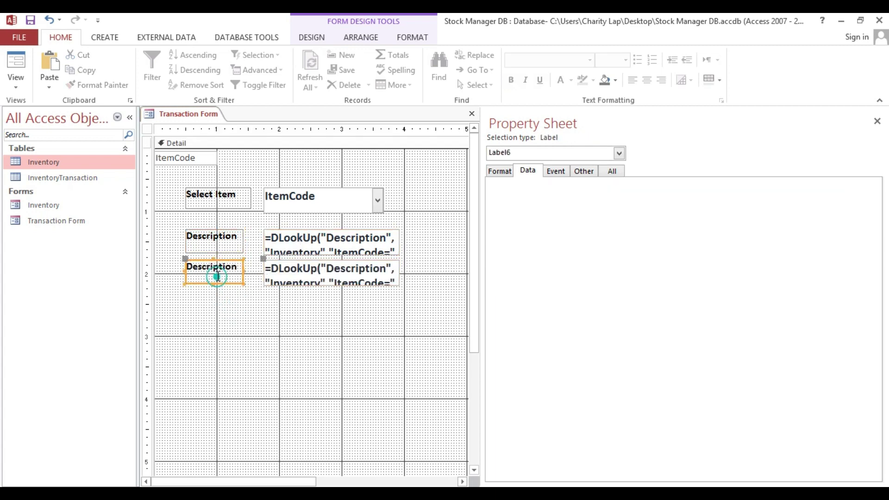
pyautogui.moveTo(239, 267); pyautogui.dragTo(162, 264)
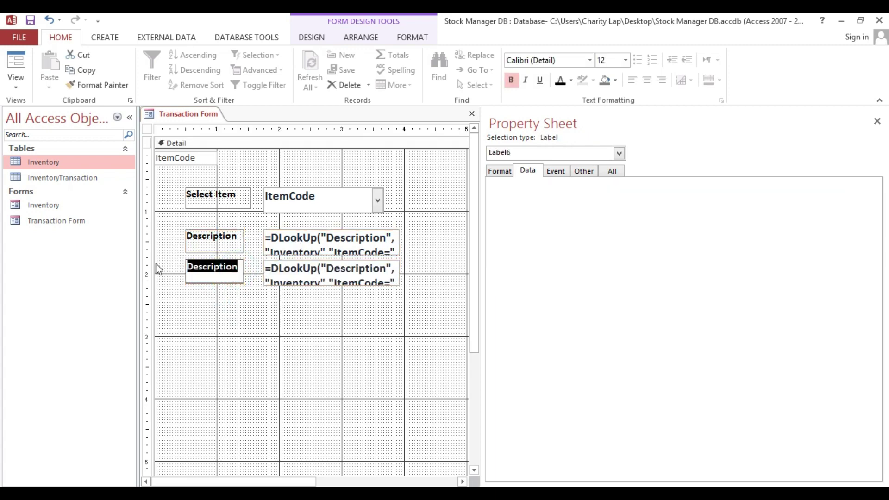
pyautogui.write('Item')
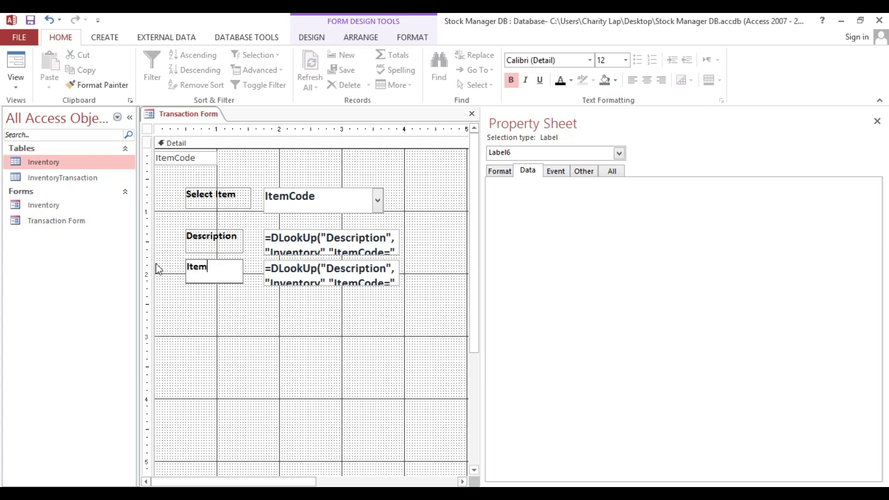
pyautogui.write(' Pri')
pyautogui.write('ce')
pyautogui.click(322, 308)
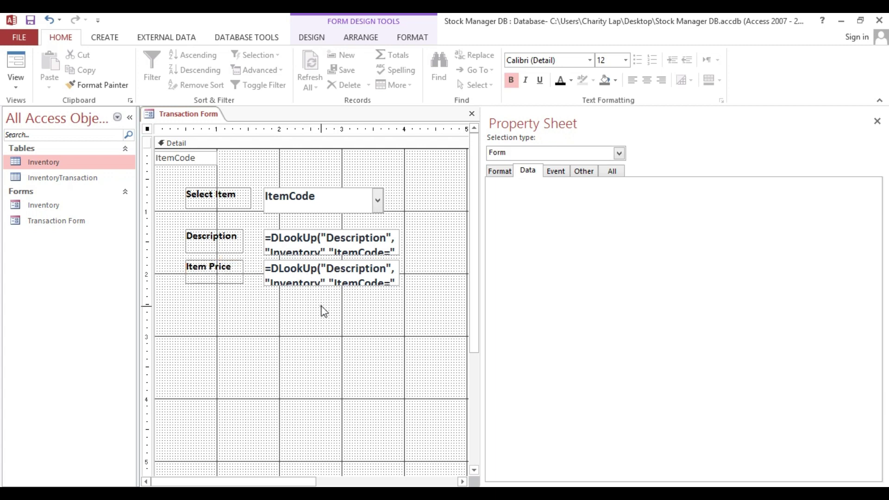
pyautogui.click(308, 274)
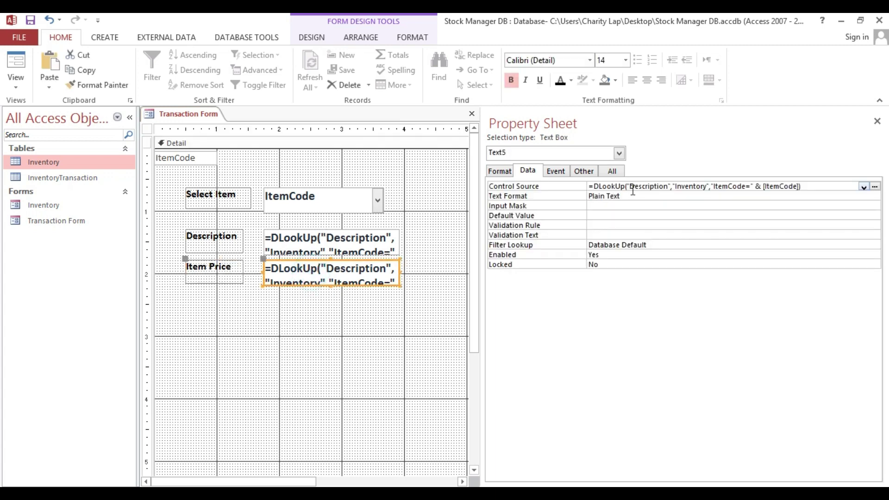
# Check the exact ItemPrice field name in the Inventory table's design.
pyautogui.rightClick(46, 159)
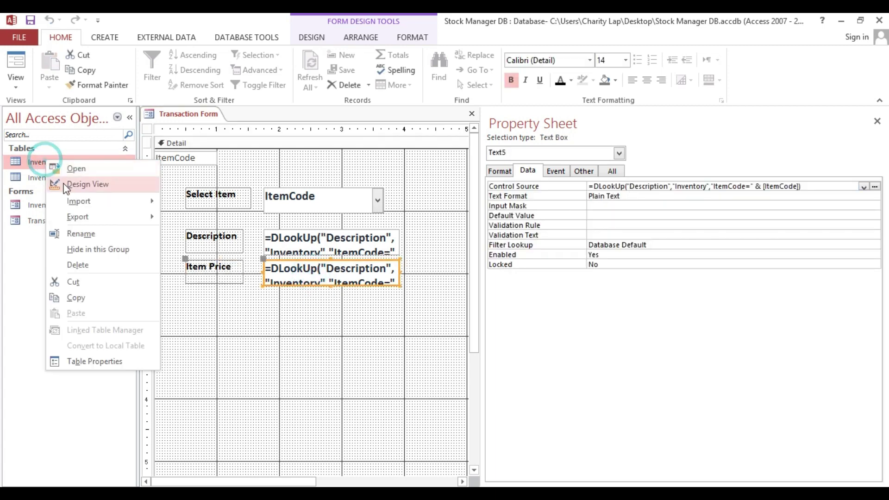
pyautogui.click(74, 182)
pyautogui.click(231, 165)
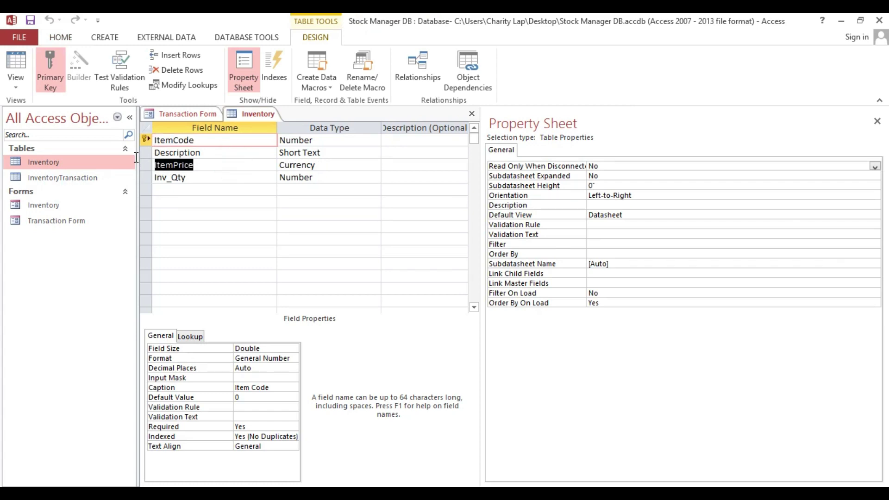
pyautogui.click(471, 113)
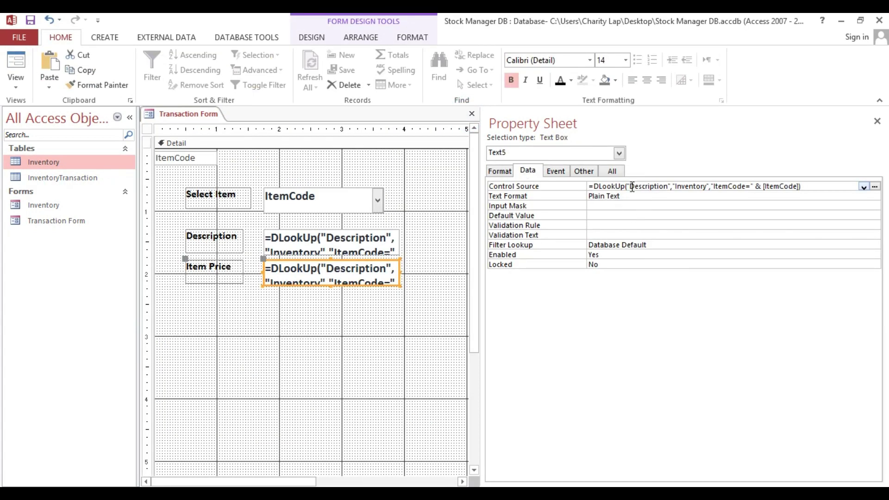
# Change the Item Price box's lookup to =DLookUp("ItemPrice","Inventory","ItemCode=" & [ItemCode]).
pyautogui.moveTo(632, 186); pyautogui.dragTo(664, 184)
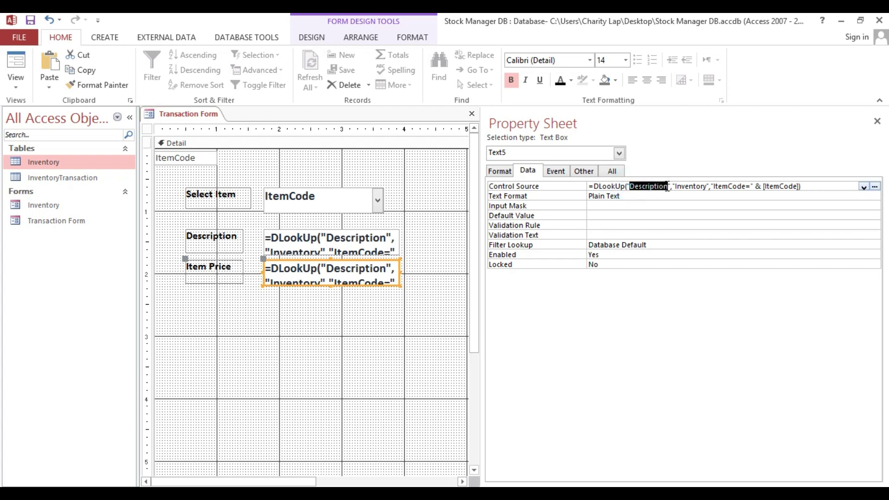
pyautogui.write('ItemPrice')
pyautogui.click(675, 187)
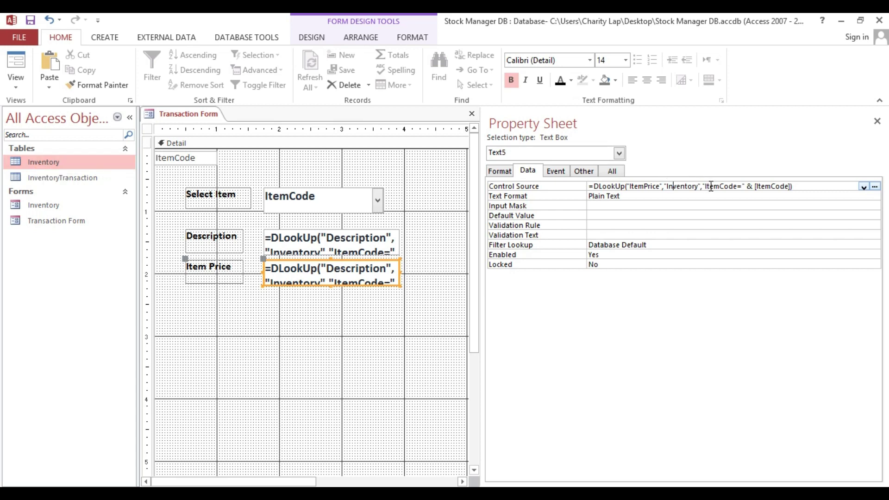
pyautogui.moveTo(705, 186); pyautogui.dragTo(737, 186)
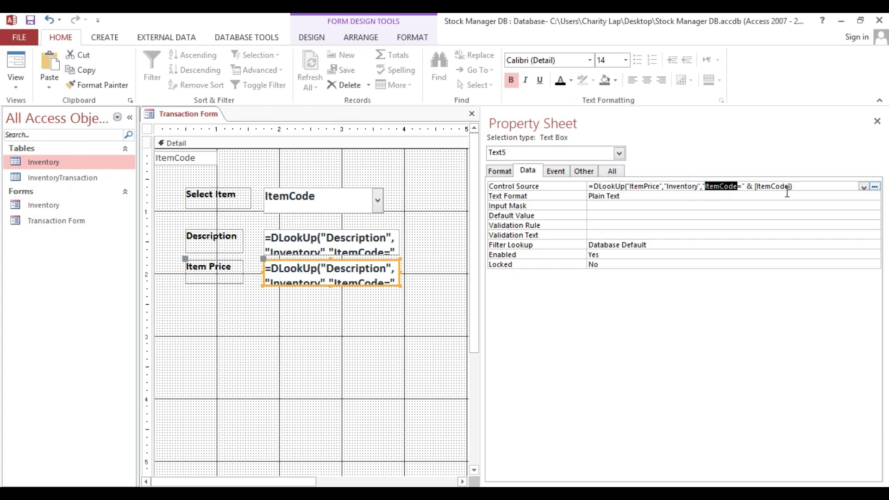
pyautogui.moveTo(756, 187); pyautogui.dragTo(789, 183)
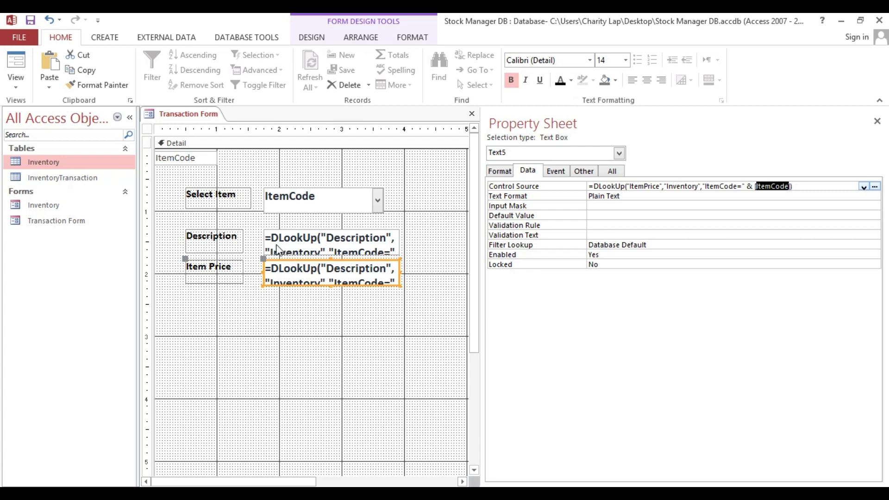
# Test the form with item 101, which shows Sardines Regular priced at 10.
pyautogui.click(17, 63)
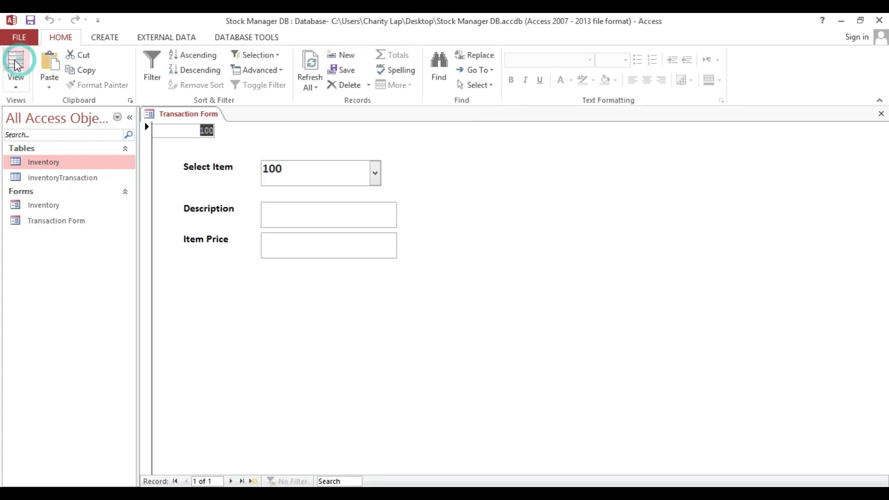
pyautogui.click(376, 173)
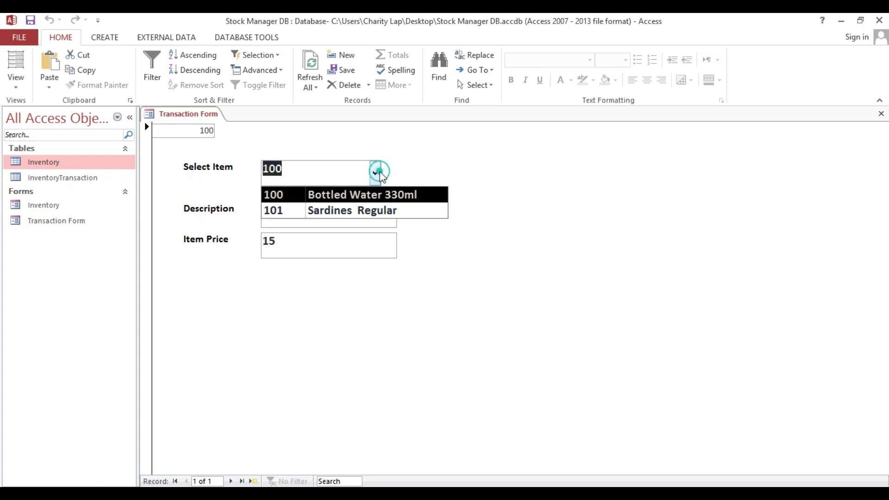
pyautogui.click(361, 210)
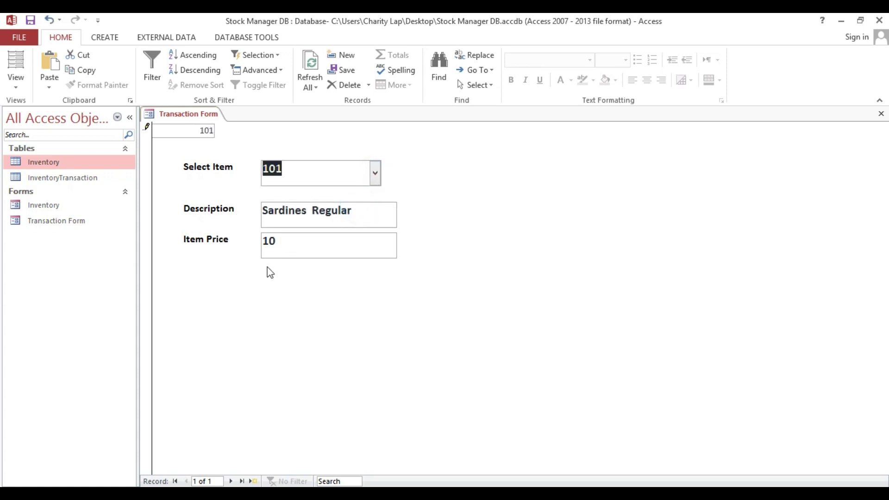
pyautogui.click(328, 242)
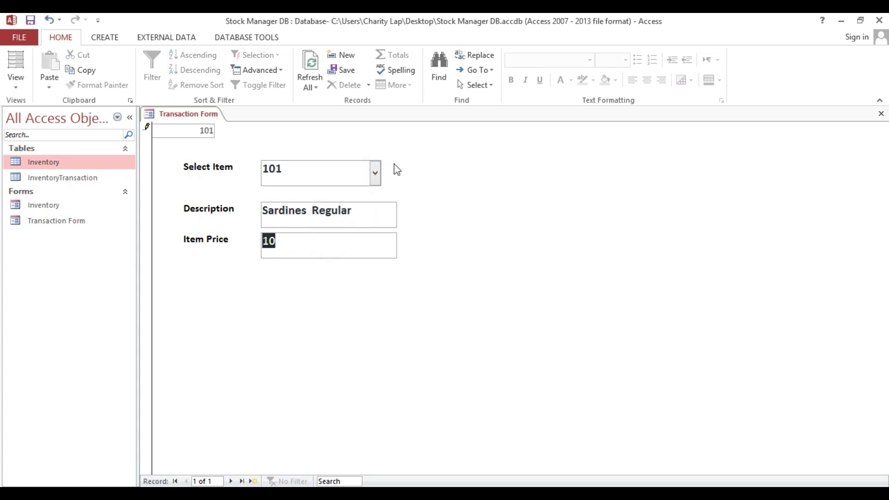
# Return the form to Design View and select the Item Price label and box.
pyautogui.rightClick(427, 157)
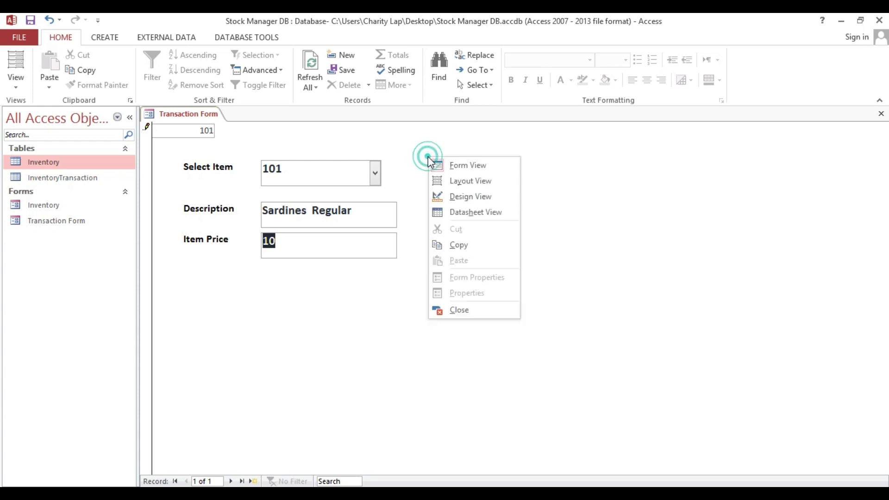
pyautogui.click(450, 196)
pyautogui.click(342, 326)
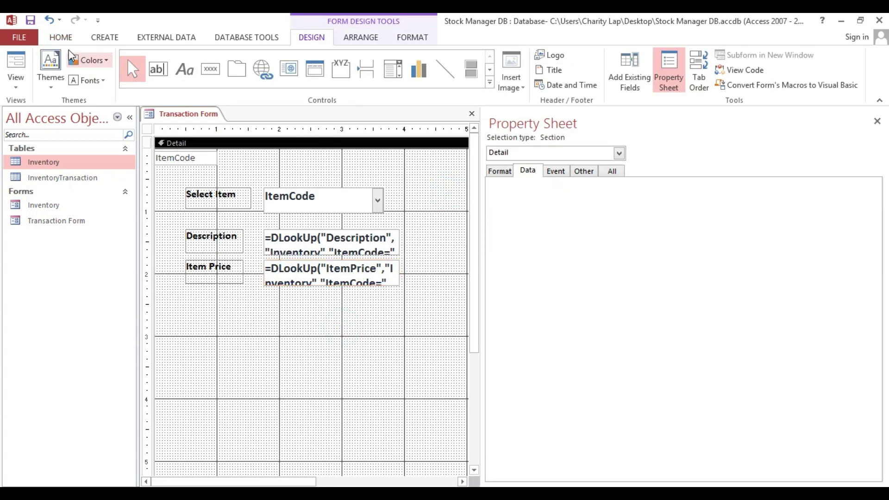
pyautogui.click(30, 32)
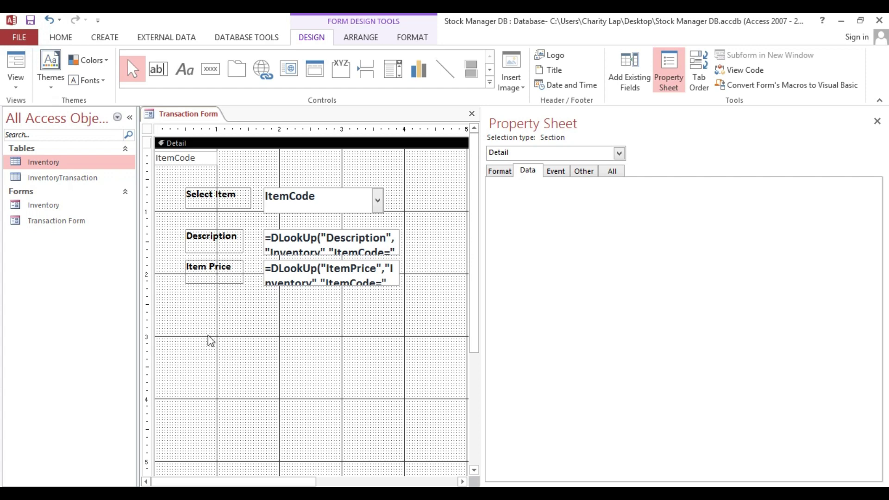
pyautogui.moveTo(194, 325); pyautogui.dragTo(347, 271)
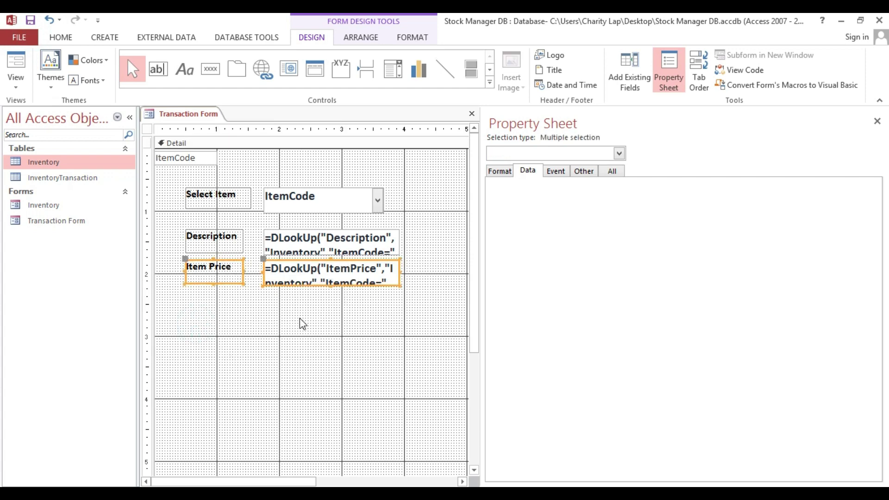
# Duplicate the Item Price label and ItemPrice lookup box below the originals, then select the copied box.
pyautogui.hotkey('ctrl', 'c')
pyautogui.hotkey('ctrl', 'v')
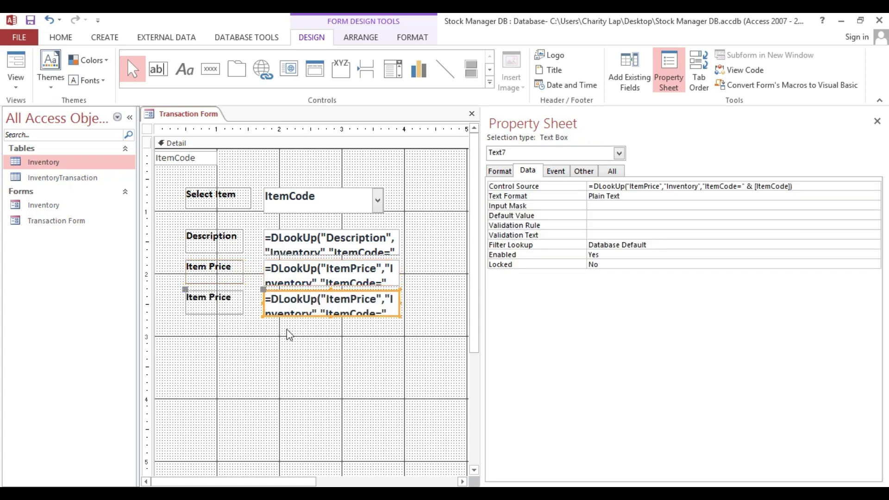
pyautogui.click(300, 354)
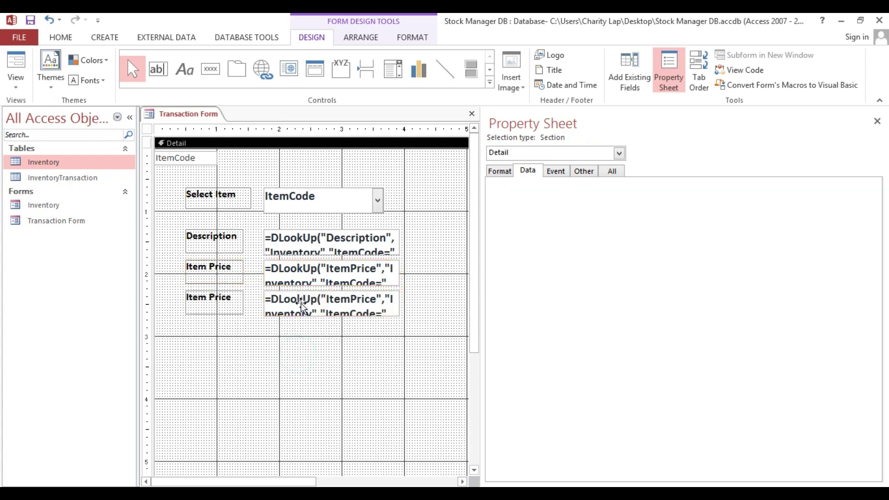
pyautogui.click(300, 301)
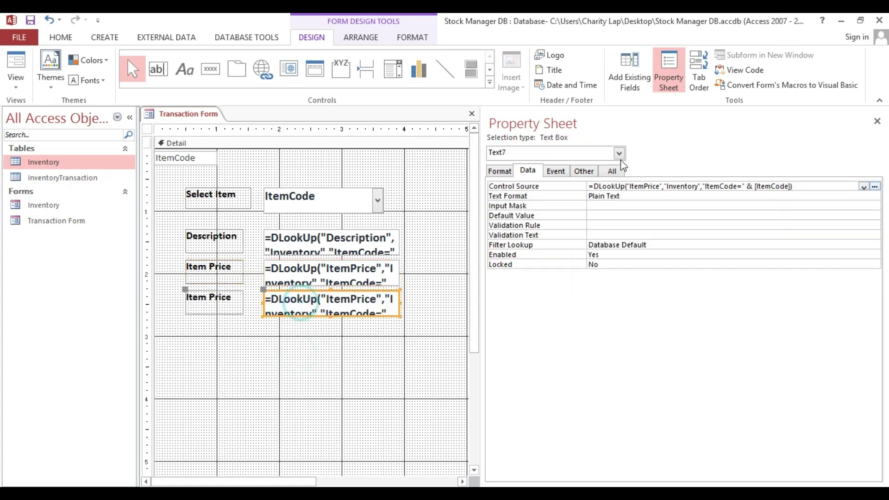
pyautogui.rightClick(53, 162)
pyautogui.click(79, 187)
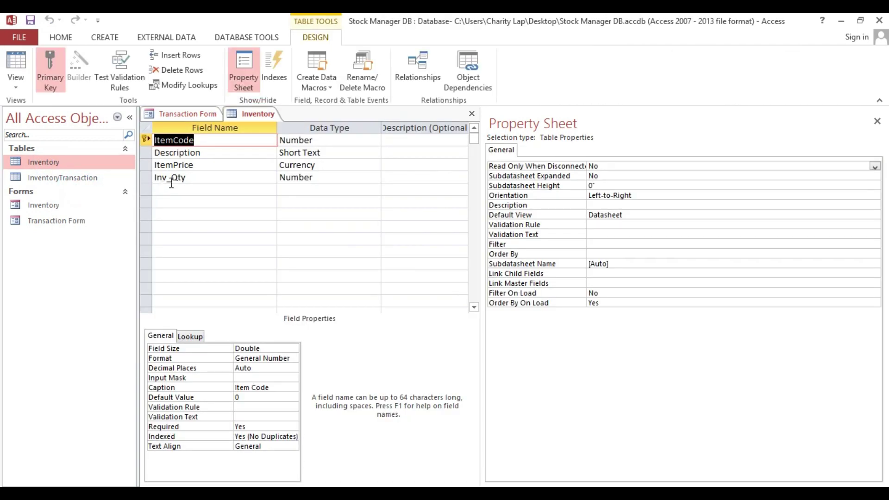
pyautogui.click(230, 177)
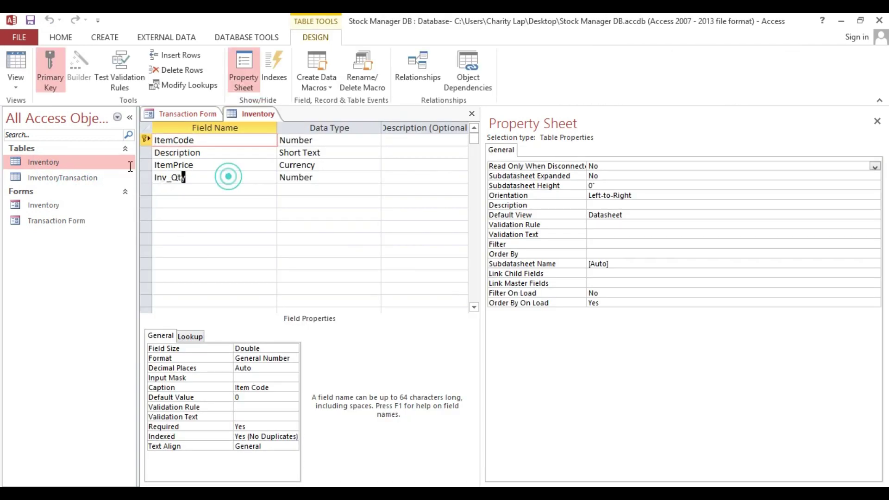
pyautogui.click(472, 114)
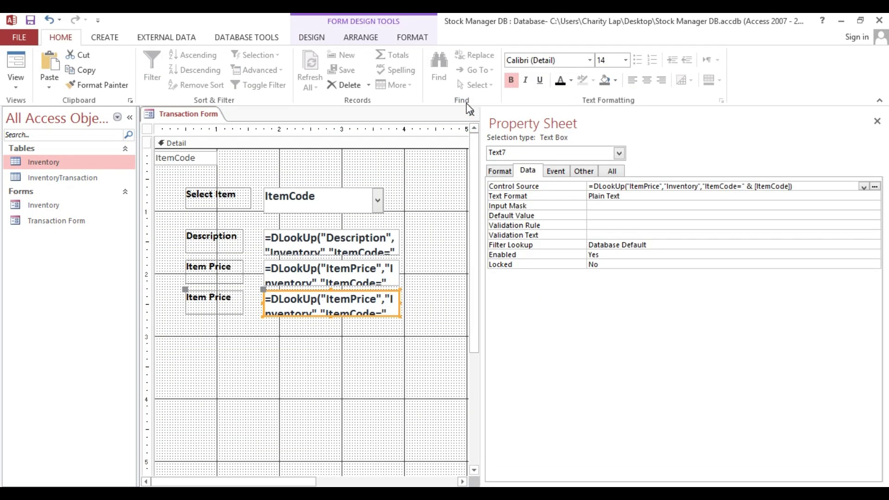
# Change the copied box's Control Source to look up Inv_Qty instead of ItemPrice.
pyautogui.click(759, 186)
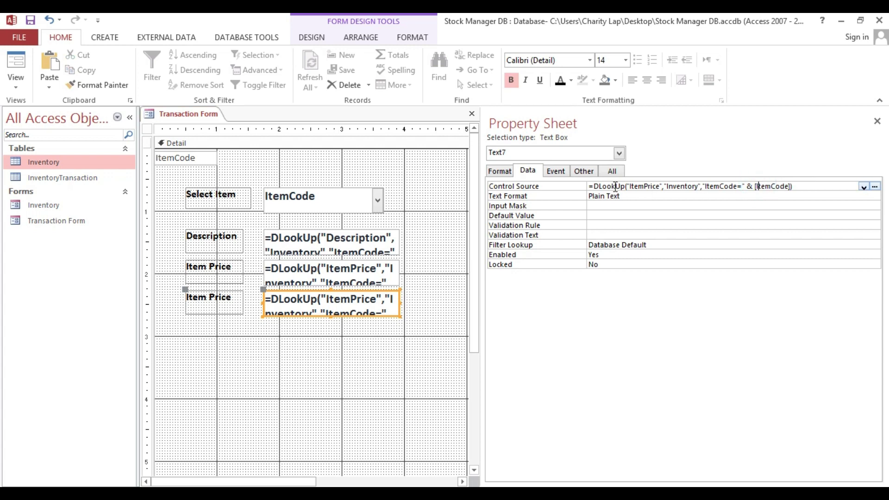
pyautogui.moveTo(630, 186); pyautogui.dragTo(661, 186)
pyautogui.write('Inv_Qty')
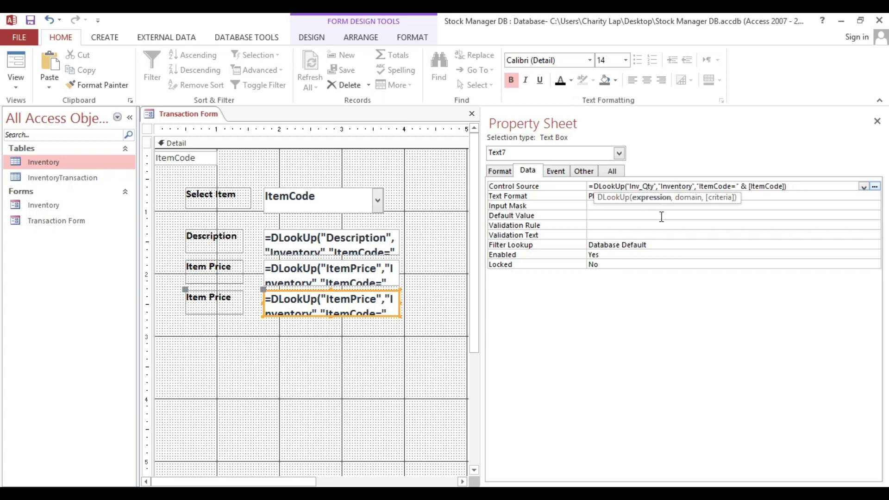
pyautogui.click(665, 225)
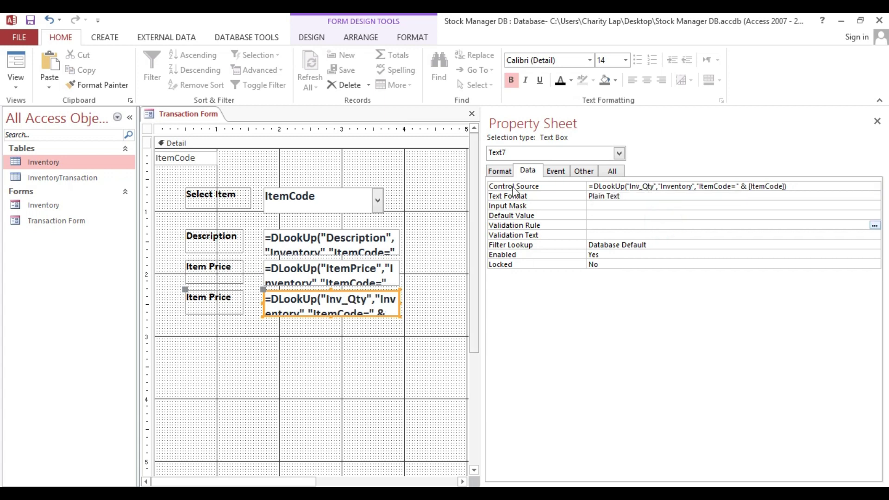
# Rename the copied box from Text7 to QOH.
pyautogui.click(592, 171)
pyautogui.click(612, 171)
pyautogui.click(584, 171)
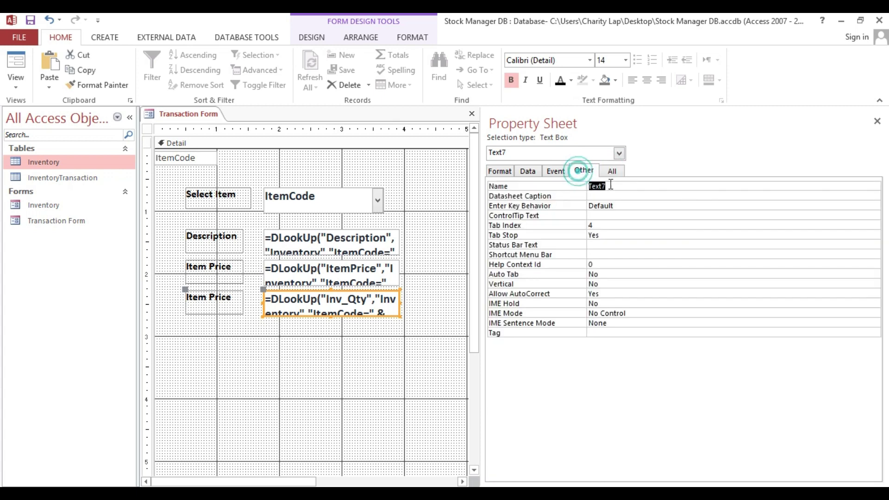
pyautogui.click(308, 371)
pyautogui.click(327, 304)
pyautogui.doubleClick(624, 187)
pyautogui.write('QOH')
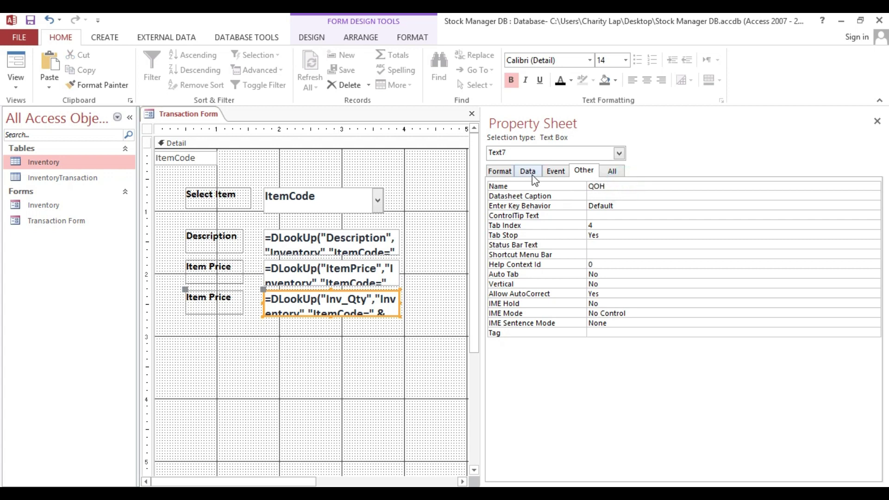
pyautogui.click(311, 357)
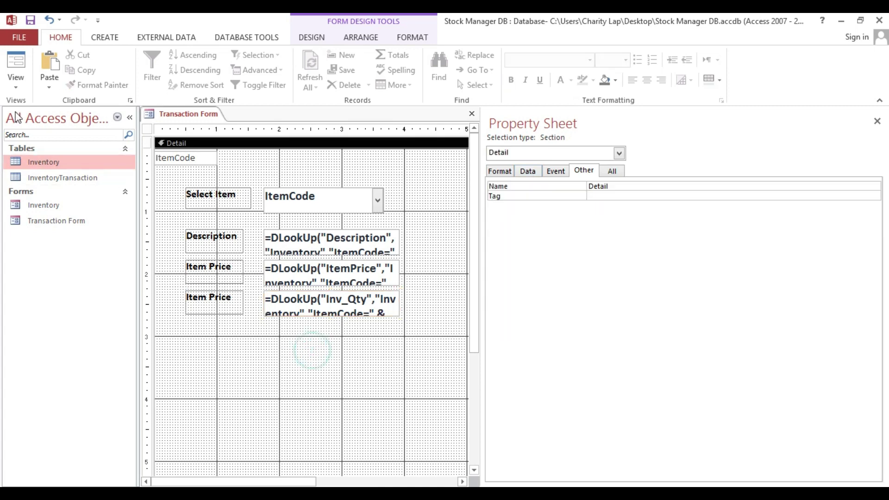
# Test the lookups in Form View with items 100 and 101, ending on Bottled Water 330ml, price 15, quantity 0.
pyautogui.click(18, 59)
pyautogui.click(375, 173)
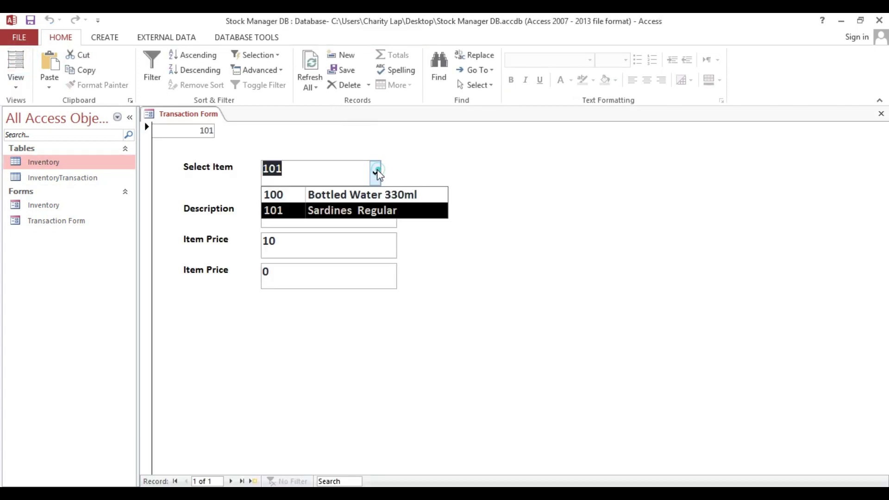
pyautogui.click(363, 200)
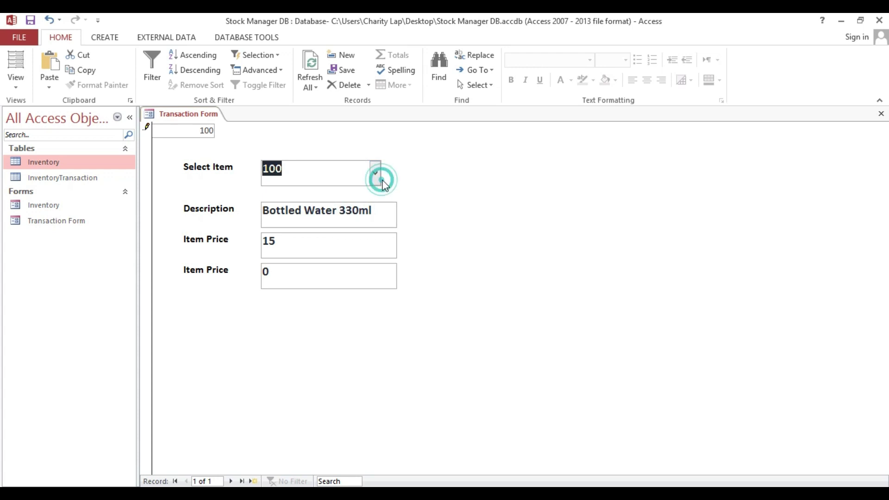
pyautogui.click(379, 173)
pyautogui.click(360, 208)
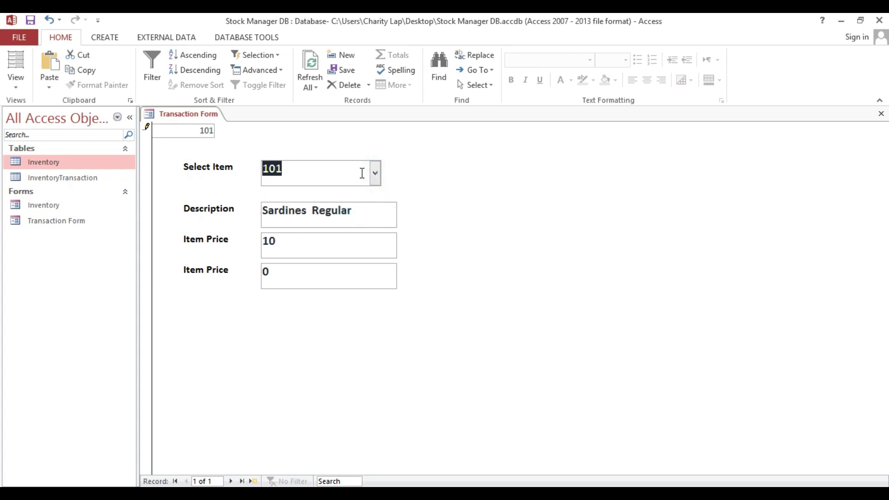
pyautogui.click(376, 173)
pyautogui.click(361, 191)
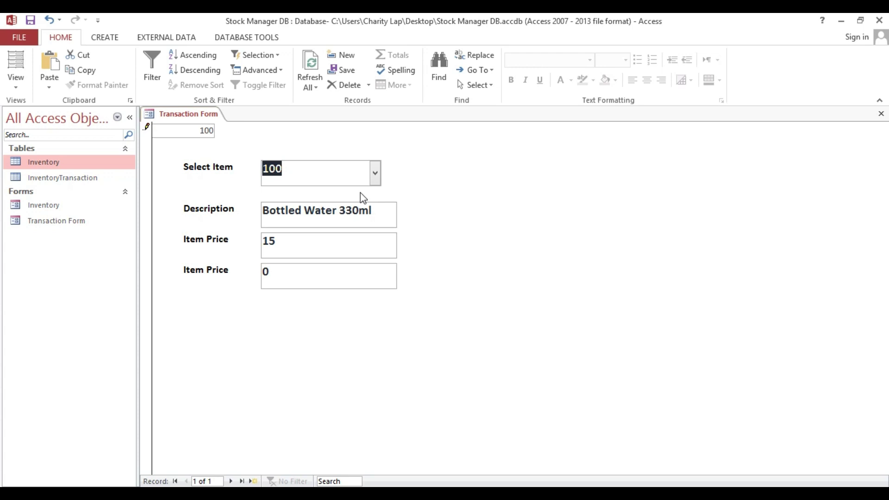
# Return to Design View, then draw and delete an unwanted new text box.
pyautogui.rightClick(424, 237)
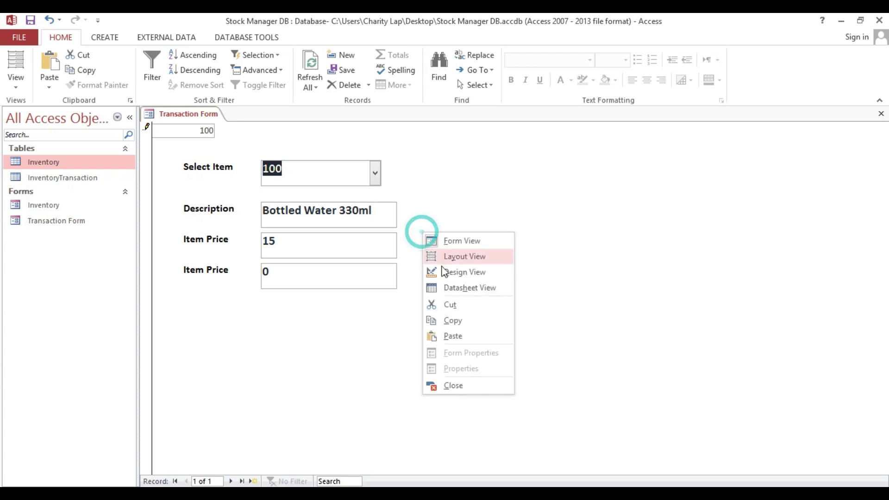
pyautogui.click(449, 272)
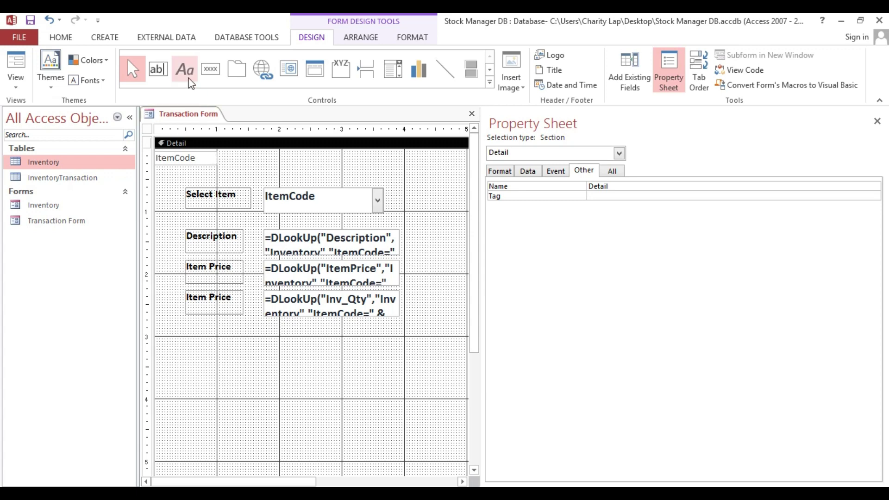
pyautogui.click(157, 76)
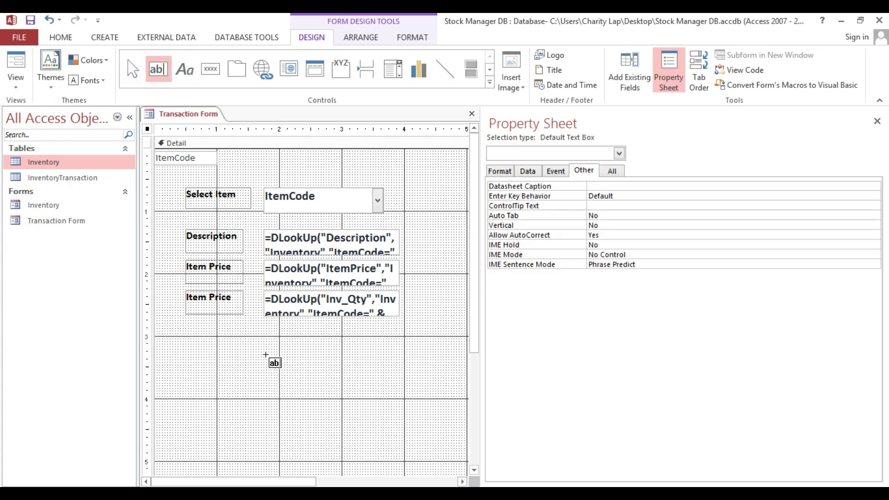
pyautogui.moveTo(276, 330); pyautogui.dragTo(371, 356)
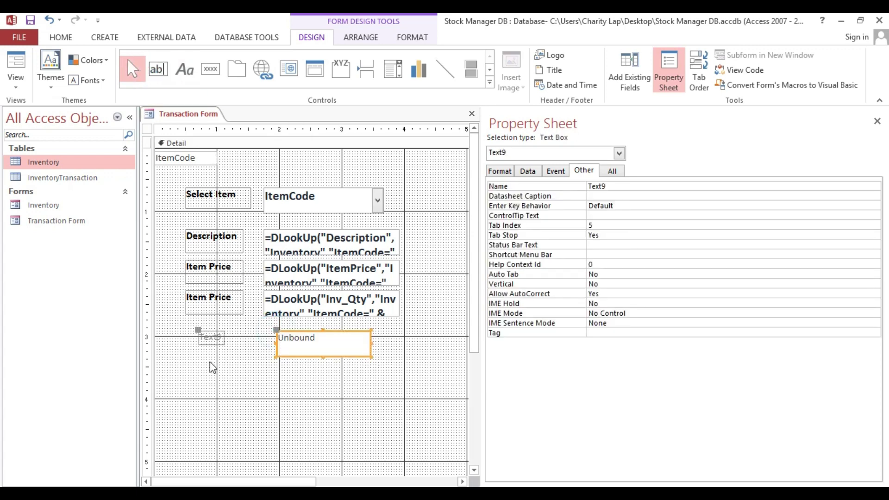
pyautogui.moveTo(194, 373); pyautogui.dragTo(304, 351)
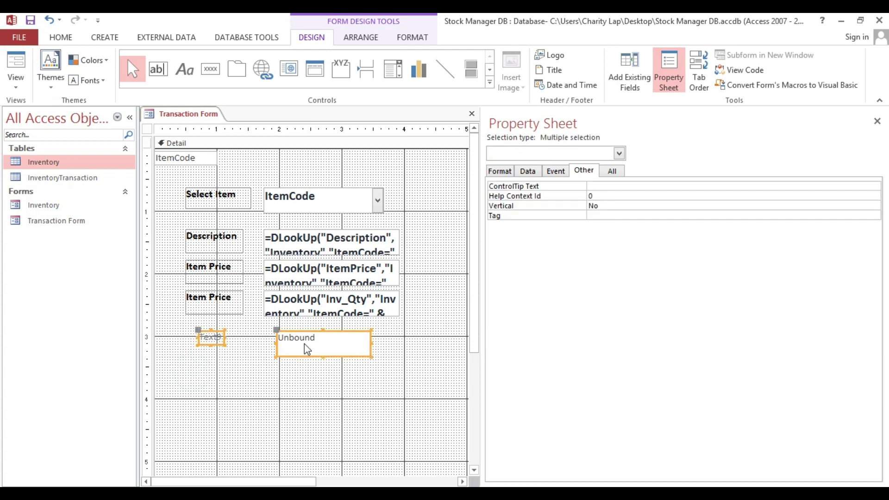
pyautogui.press('Delete')
# Copy the Item Price label and Inv_Qty box and move the copy further down.
pyautogui.moveTo(199, 349); pyautogui.dragTo(321, 306)
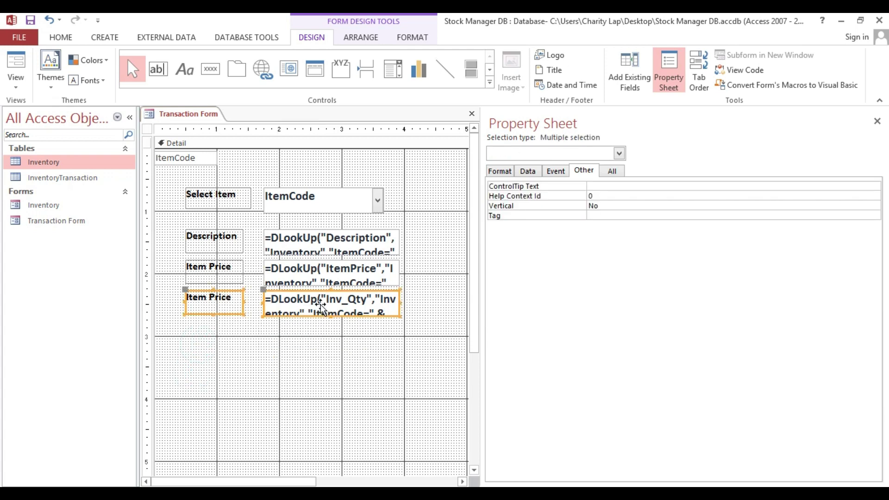
pyautogui.hotkey('ctrl', 'c')
pyautogui.hotkey('ctrl', 'v')
pyautogui.click(218, 364)
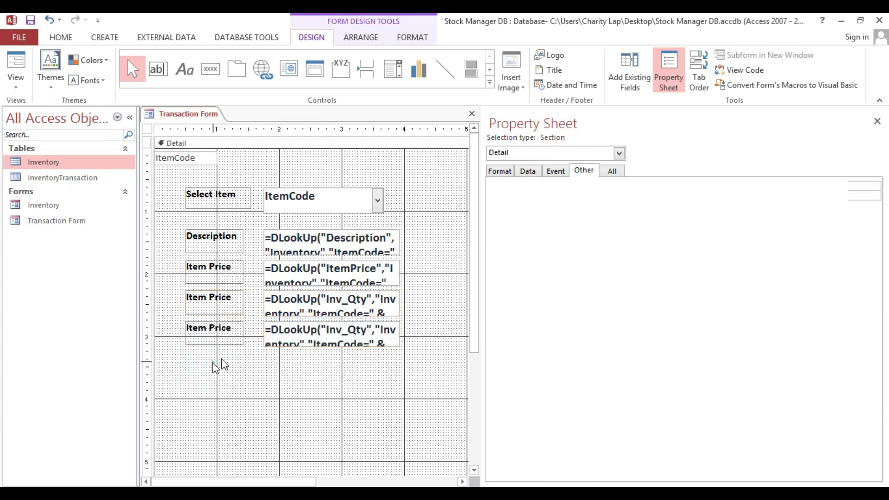
pyautogui.moveTo(221, 365)
pyautogui.mouseDown()
pyautogui.moveTo(301, 334)
pyautogui.moveTo(308, 349)
pyautogui.mouseUp()
# Relabel the bottom copied label as 'QTY IN/OUT'.
pyautogui.click(184, 399)
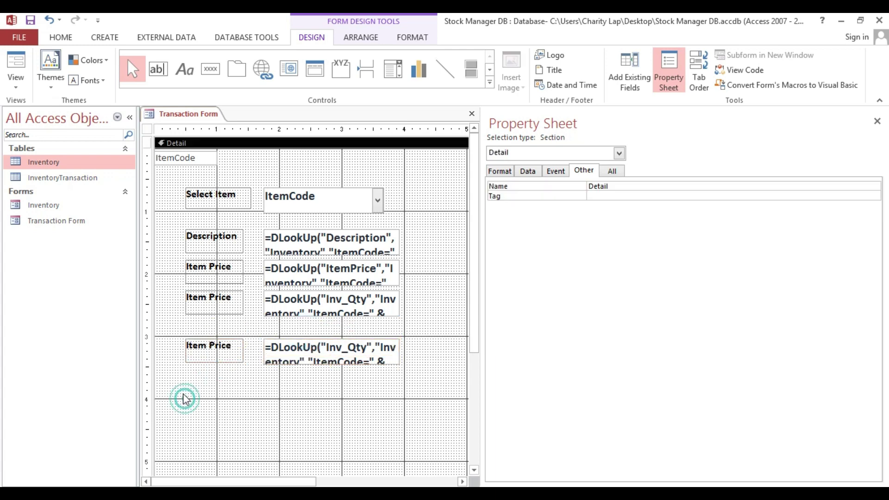
pyautogui.click(207, 349)
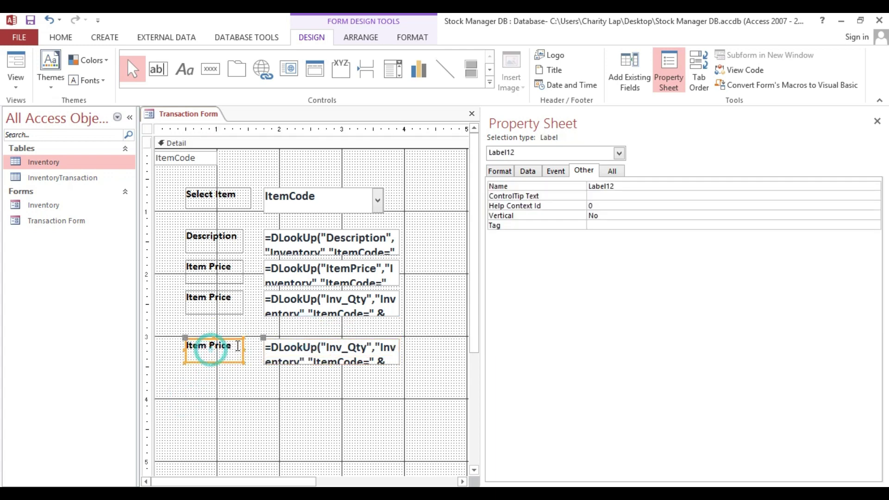
pyautogui.moveTo(236, 345); pyautogui.dragTo(158, 349)
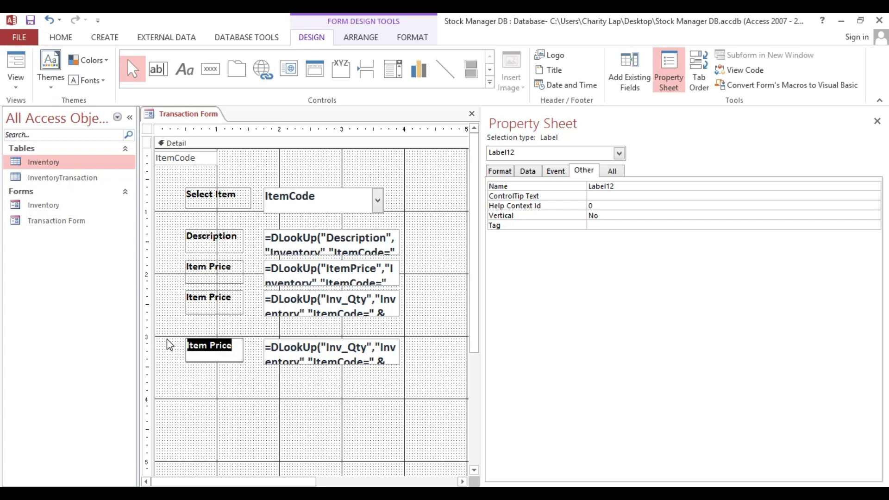
pyautogui.write('P')
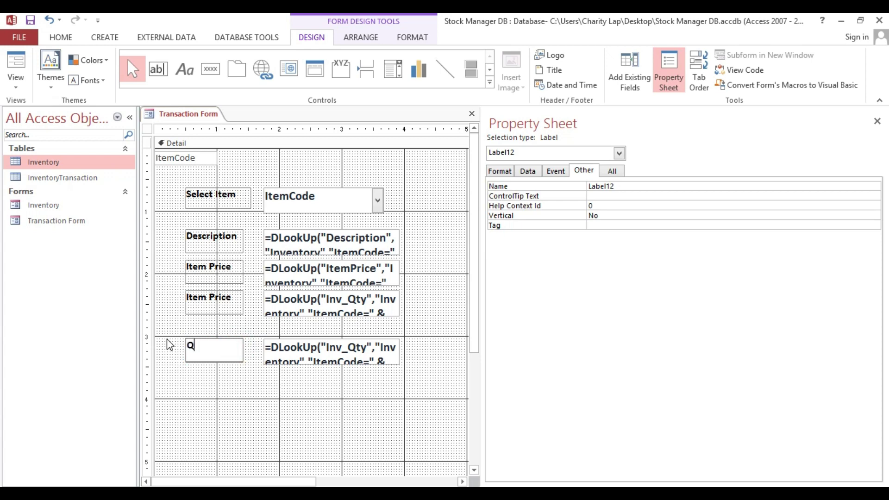
pyautogui.press('BackSpace')
pyautogui.press('BackSpace')
pyautogui.write('IN')
pyautogui.click(308, 392)
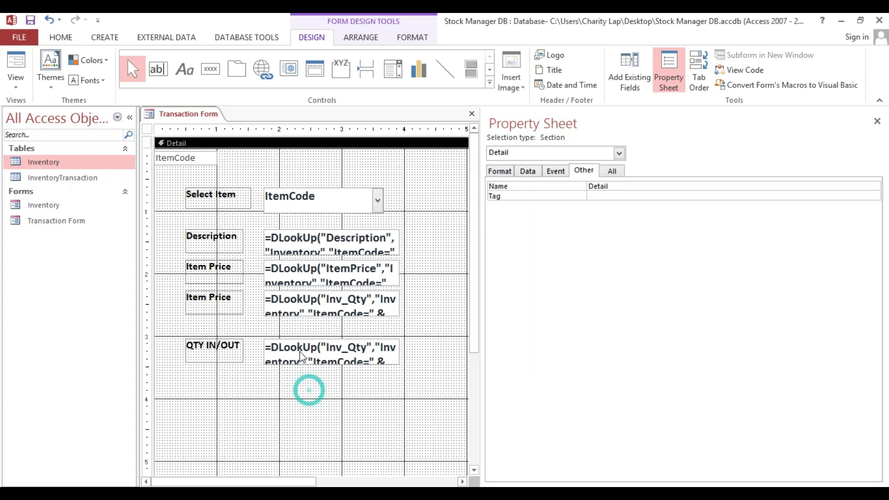
# Select the QTY IN/OUT box's Name value in the Property Sheet for renaming.
pyautogui.click(299, 352)
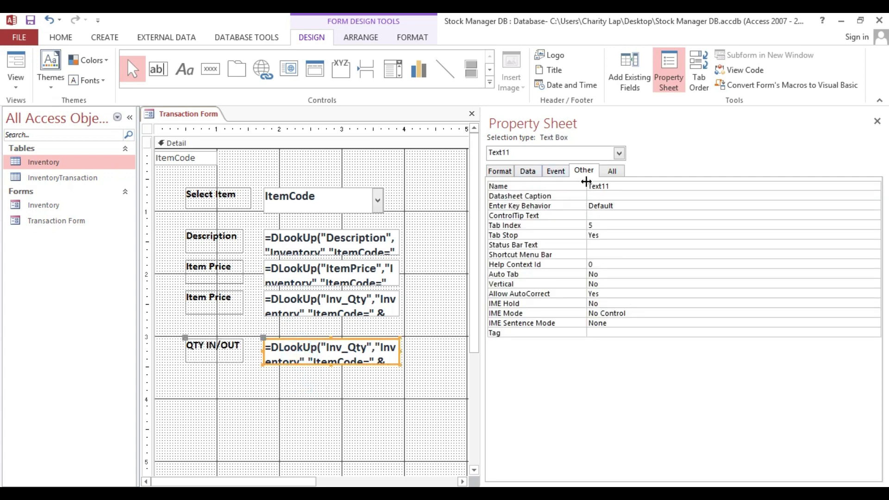
pyautogui.click(637, 183)
pyautogui.click(657, 190)
pyautogui.click(534, 185)
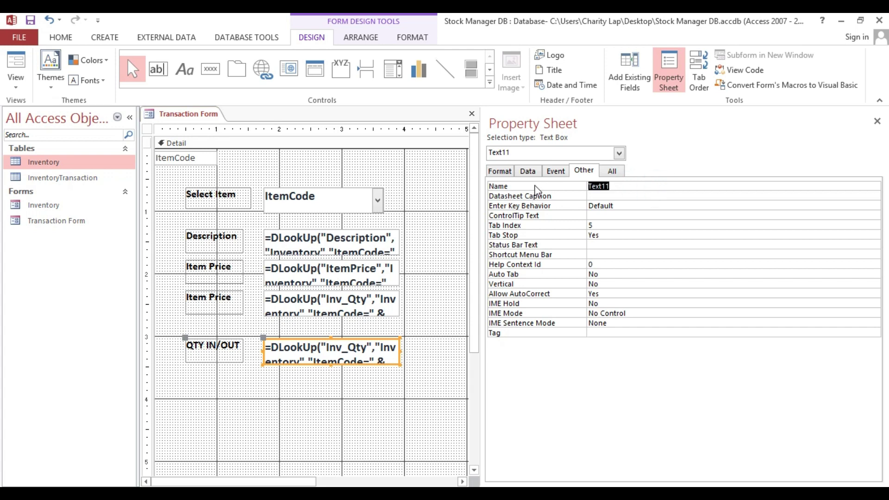
# Name the QTY IN/OUT box Quantity and clear its Control Source to make it unbound.
pyautogui.write('Quantity')
pyautogui.click(527, 171)
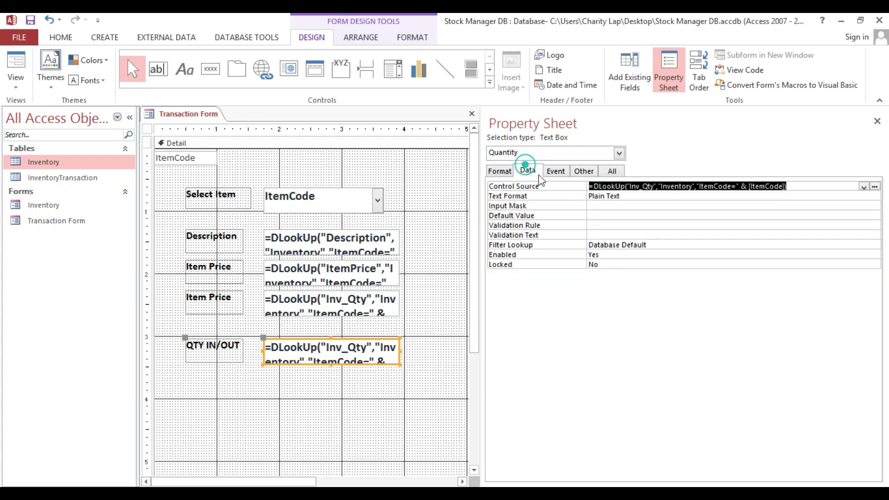
pyautogui.press('Delete')
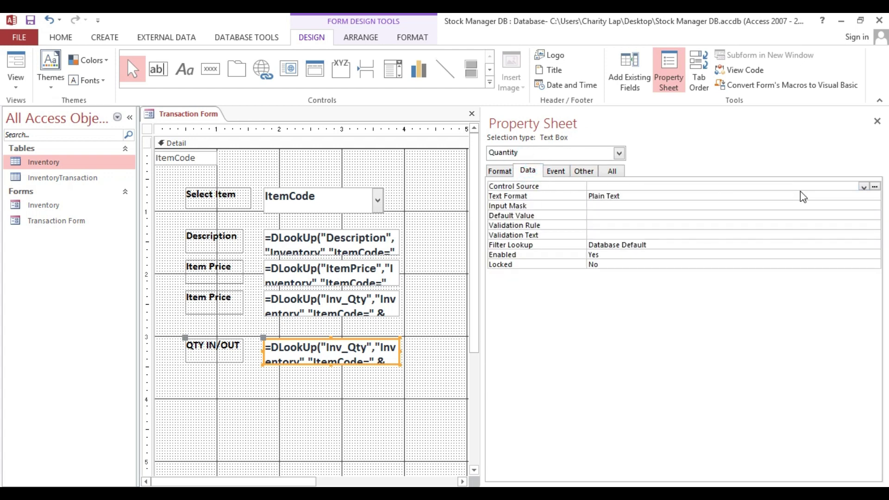
pyautogui.press('Return')
pyautogui.click(355, 398)
pyautogui.click(322, 356)
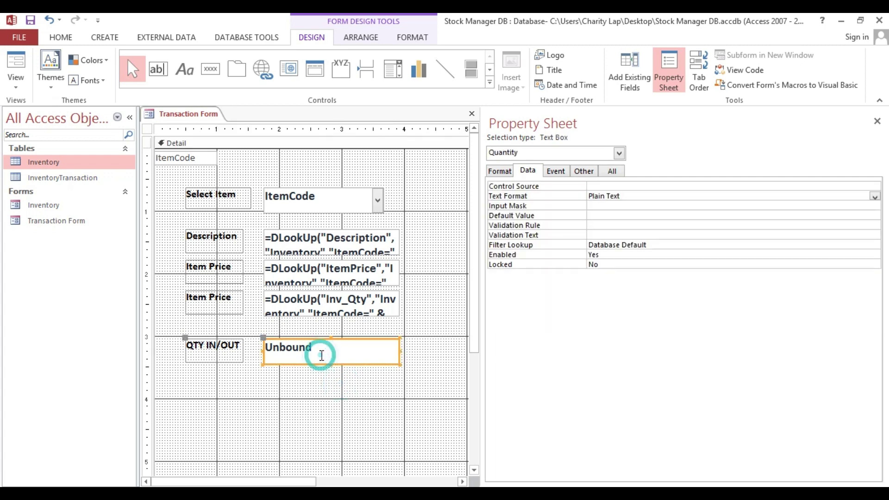
pyautogui.click(239, 384)
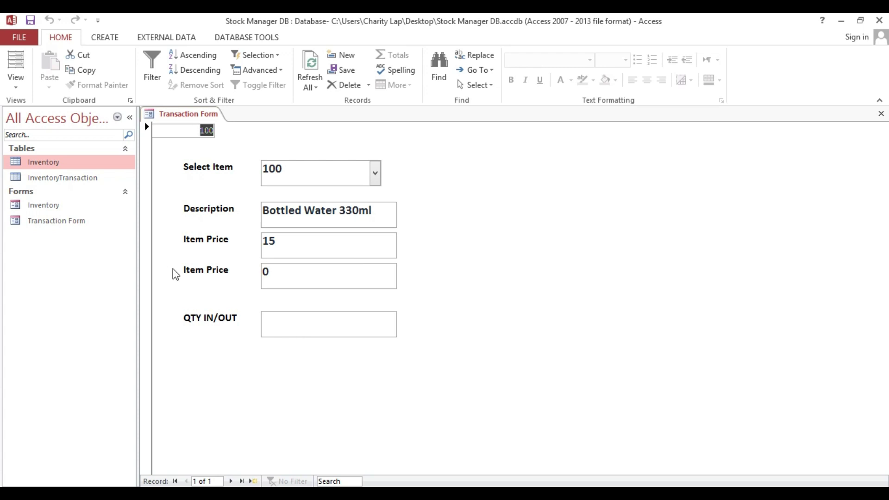
pyautogui.rightClick(479, 225)
pyautogui.click(498, 260)
pyautogui.click(220, 293)
# Relabel the second Item Price label as Inventory and preview item 100 in Form view.
pyautogui.click(220, 293)
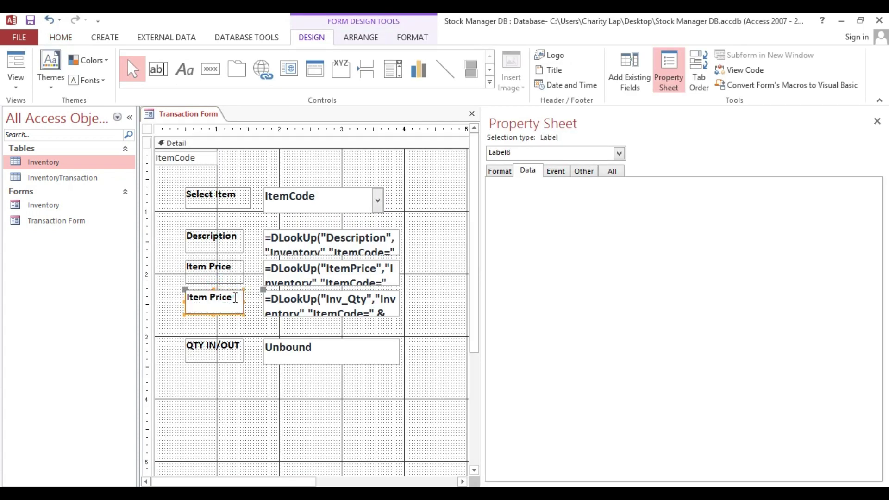
pyautogui.moveTo(244, 297); pyautogui.dragTo(171, 297)
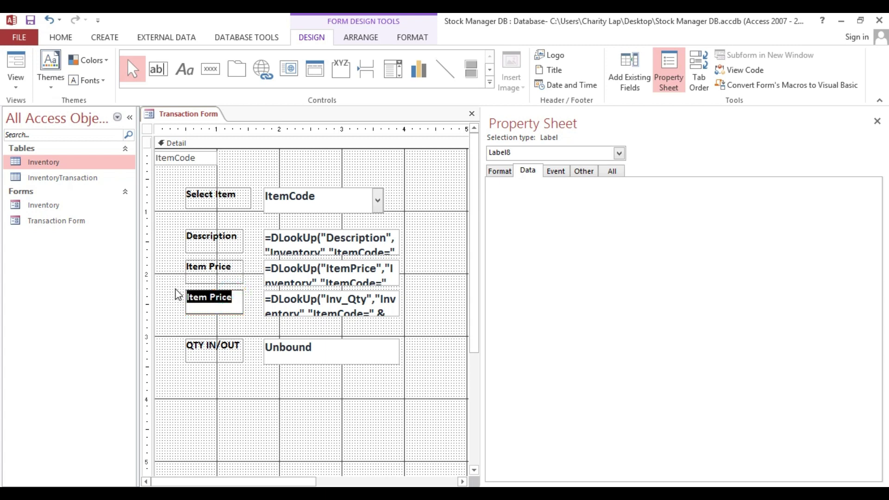
pyautogui.write('I')
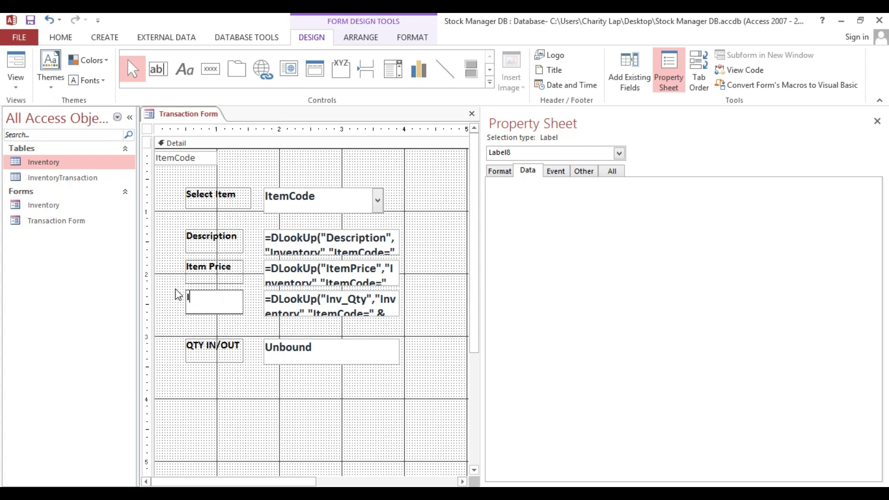
pyautogui.write('ento')
pyautogui.write('ry')
pyautogui.click(331, 303)
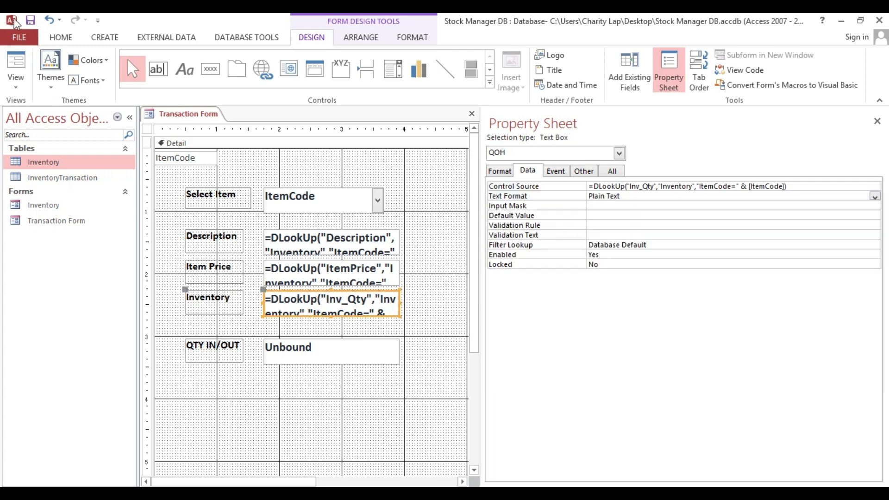
pyautogui.click(15, 60)
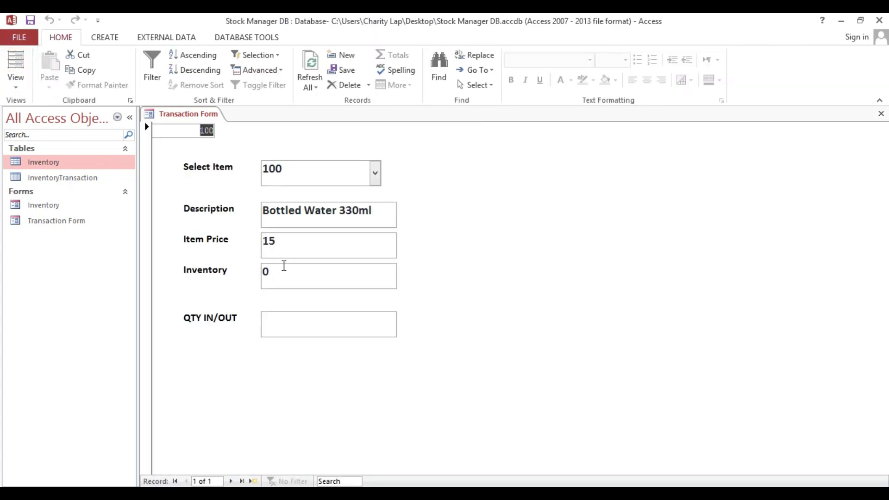
# Test the form by entering 50 in QTY IN/OUT, then go back to Design view.
pyautogui.doubleClick(284, 273)
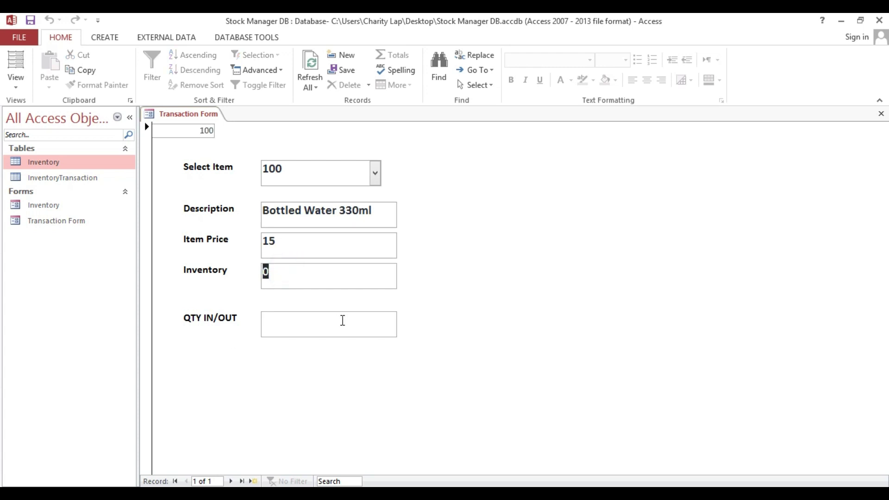
pyautogui.click(343, 325)
pyautogui.write('0')
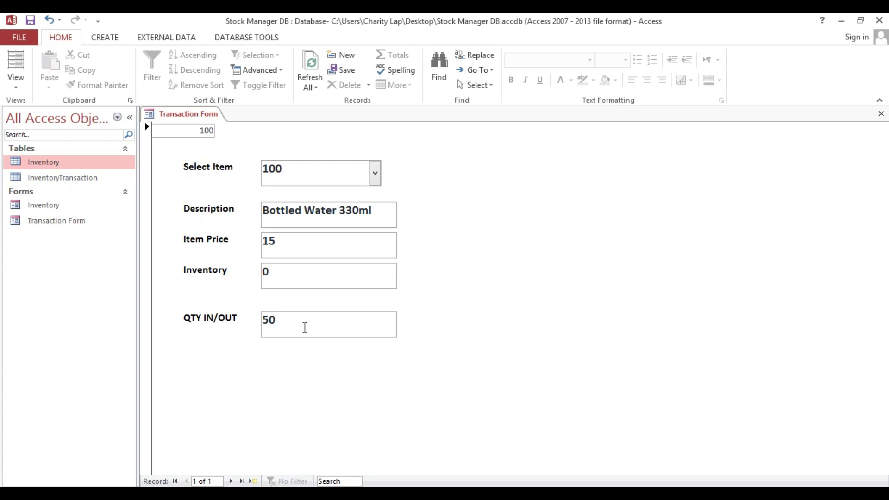
pyautogui.rightClick(457, 246)
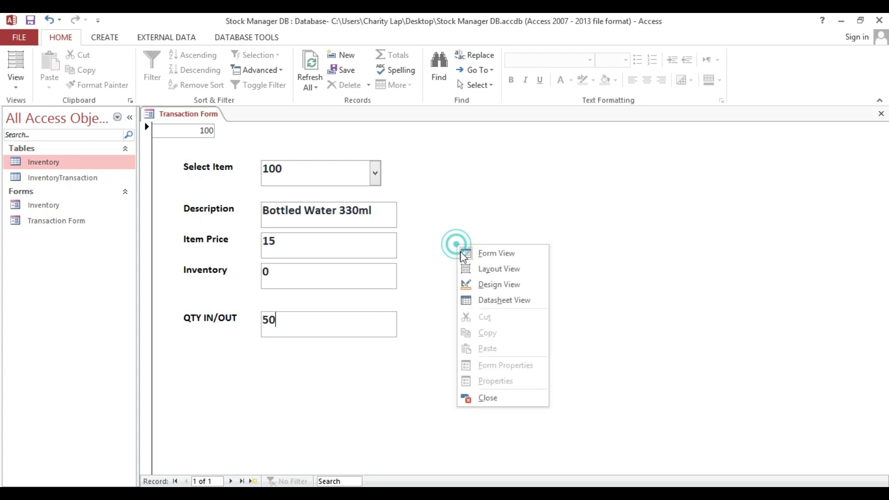
pyautogui.click(486, 285)
# Widen the design area and draw a new command button beside the QTY IN/OUT box.
pyautogui.click(318, 361)
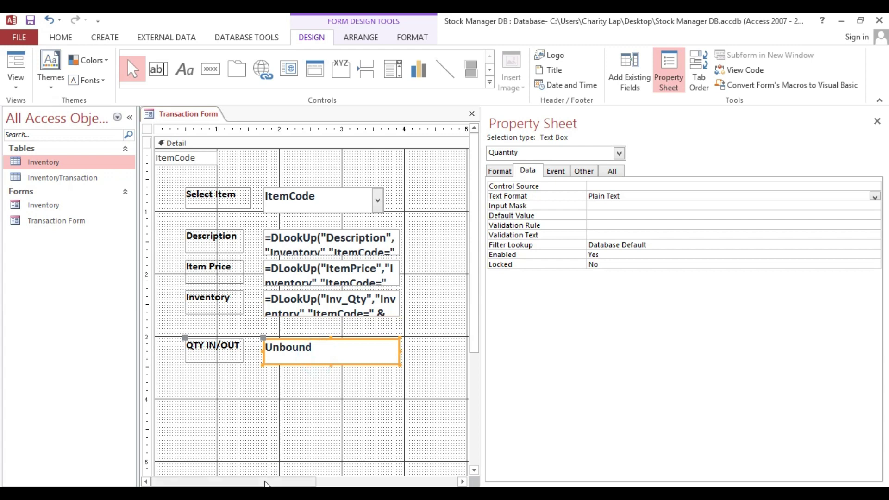
pyautogui.moveTo(243, 481); pyautogui.dragTo(263, 481)
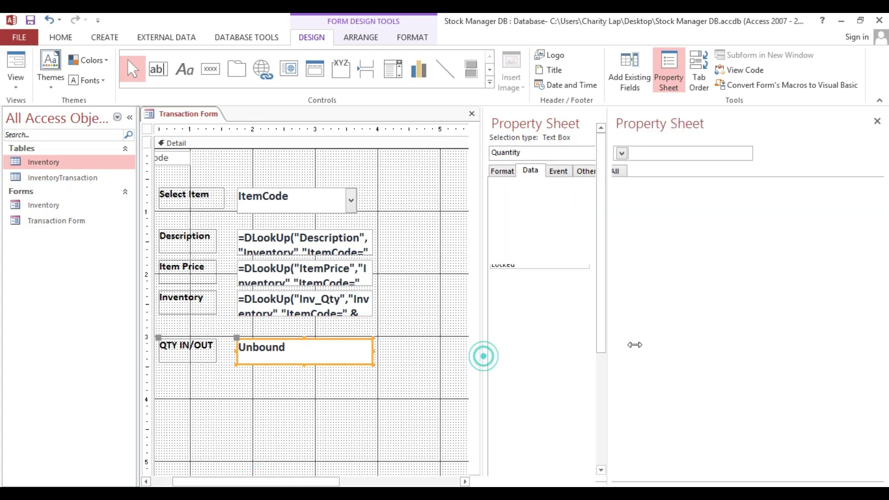
pyautogui.moveTo(484, 356); pyautogui.dragTo(657, 357)
pyautogui.click(477, 318)
pyautogui.click(211, 60)
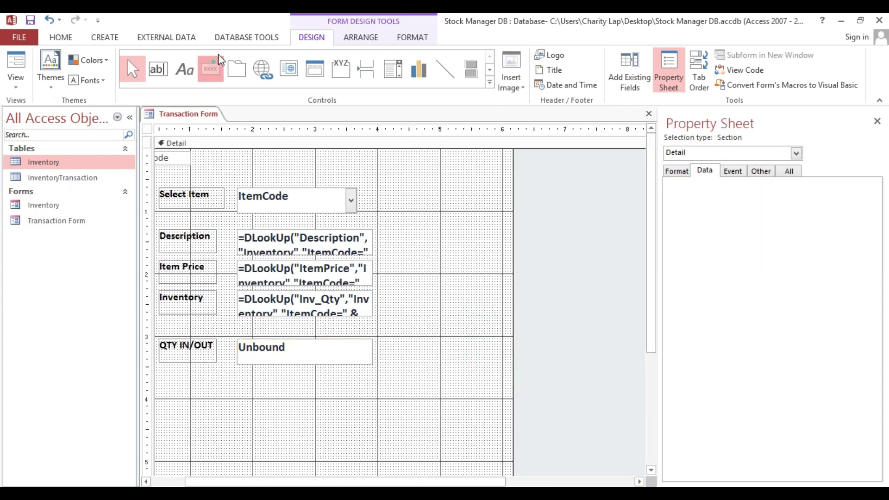
pyautogui.moveTo(382, 339); pyautogui.dragTo(420, 365)
# Skip the Command Button Wizard, caption the button IN and name it cmdIN.
pyautogui.click(411, 292)
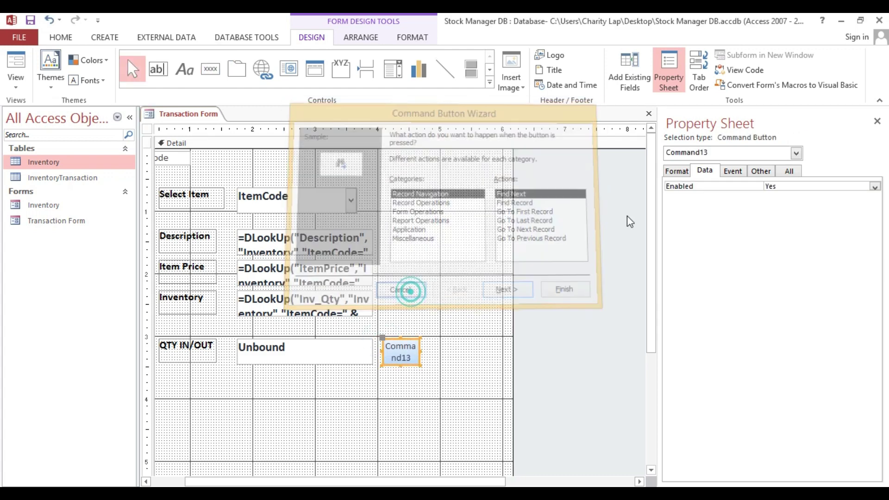
pyautogui.click(677, 171)
pyautogui.doubleClick(828, 190)
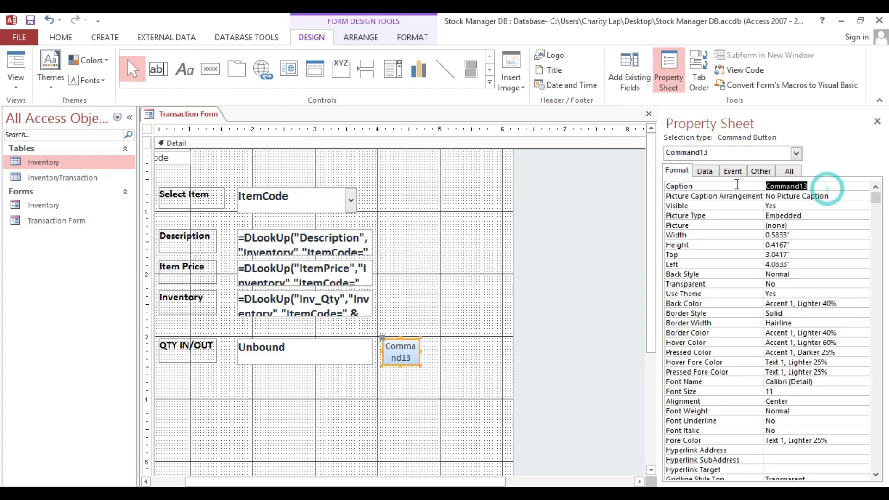
pyautogui.write('IN')
pyautogui.press('Return')
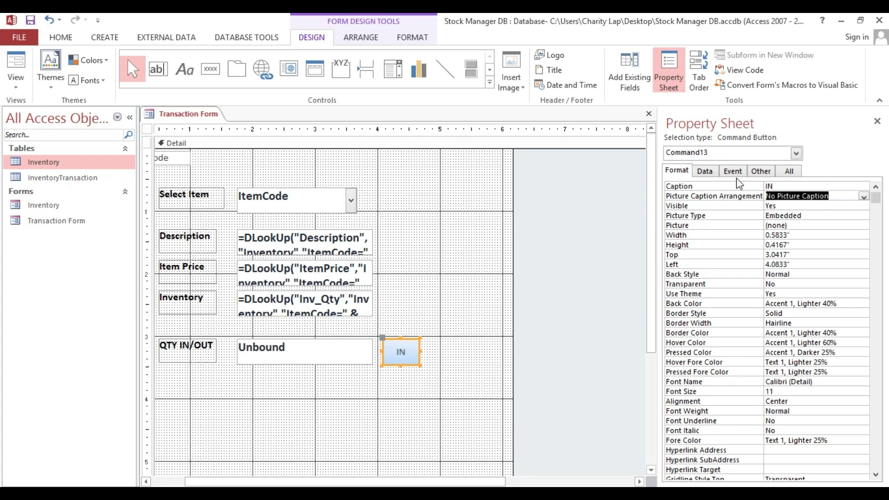
pyautogui.click(785, 172)
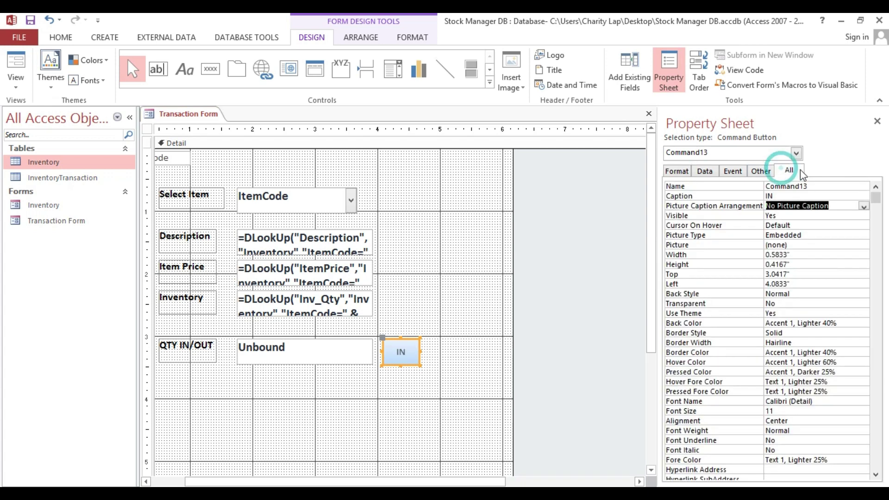
pyautogui.doubleClick(826, 186)
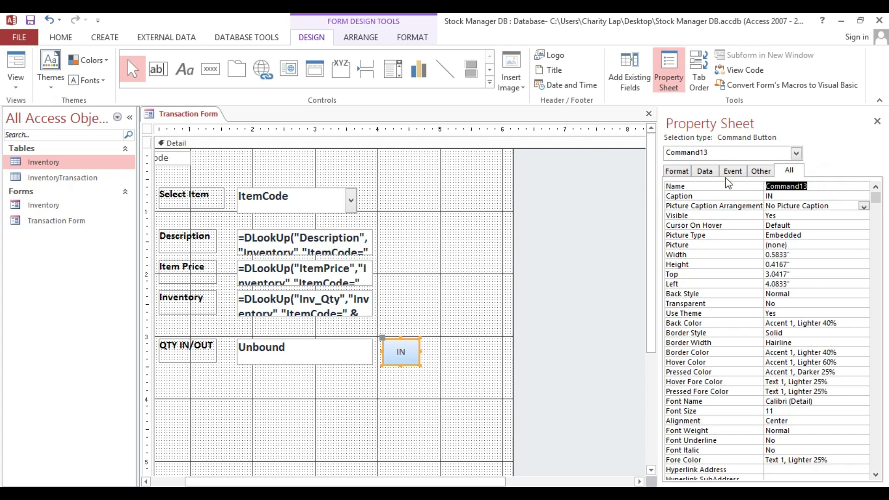
pyautogui.write('cmdIN')
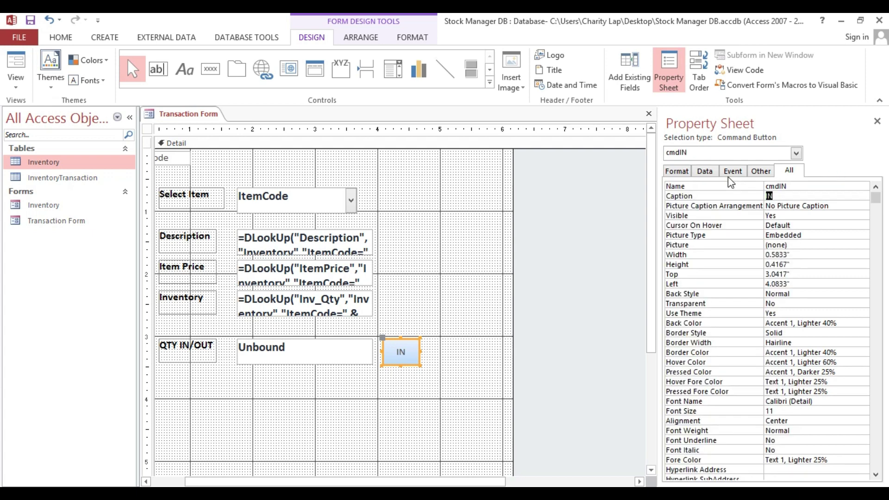
# Duplicate the IN button and place the copy beside it.
pyautogui.click(446, 307)
pyautogui.click(406, 357)
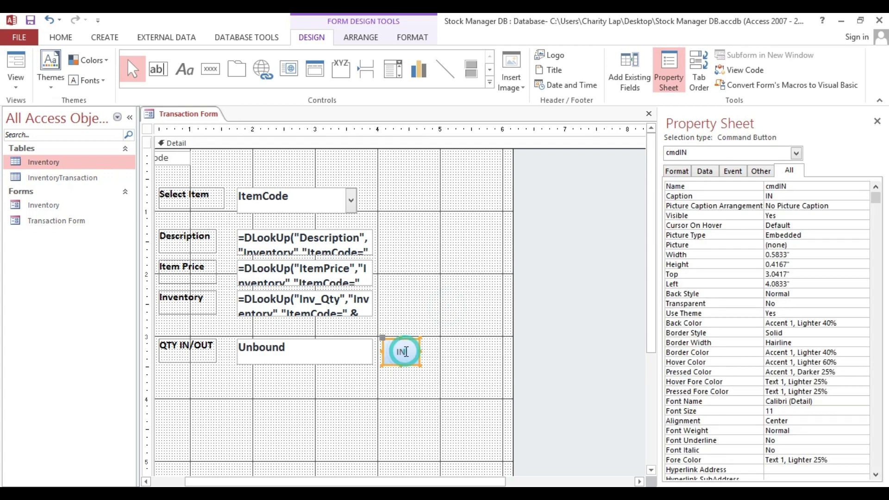
pyautogui.hotkey('ctrl', 'c')
pyautogui.hotkey('ctrl', 'v')
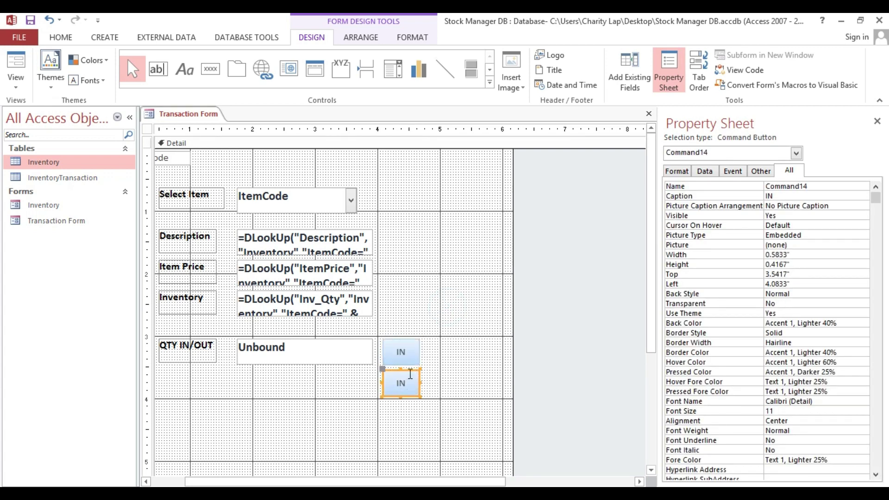
pyautogui.moveTo(410, 375); pyautogui.dragTo(452, 341)
# Name the duplicate cmdOut, caption it OUT, and view the form in Form View.
pyautogui.doubleClick(820, 184)
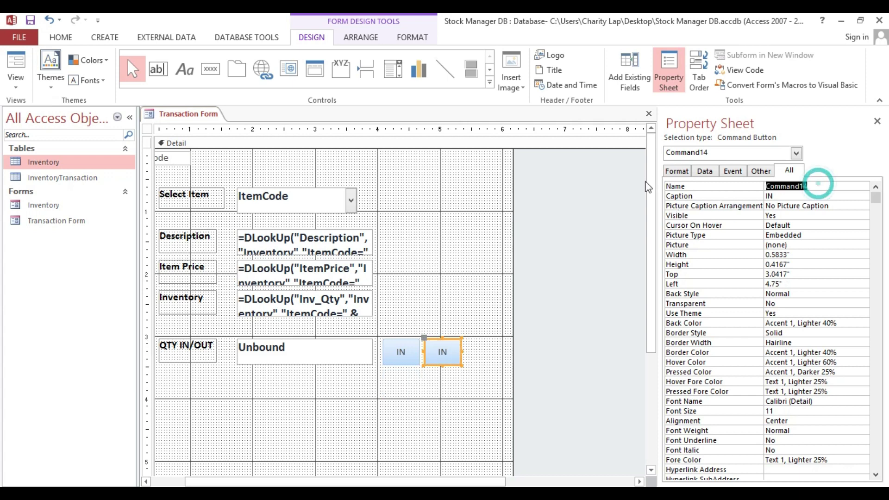
pyautogui.write('cm,')
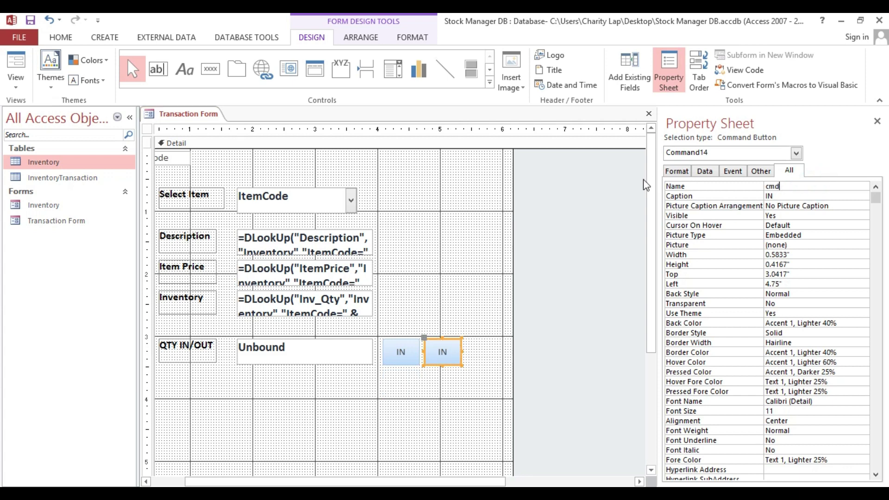
pyautogui.press('Tab')
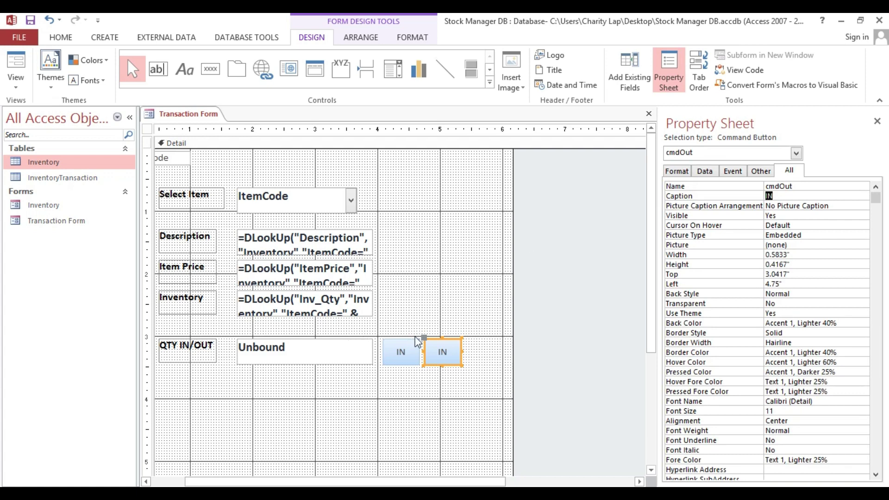
pyautogui.click(686, 173)
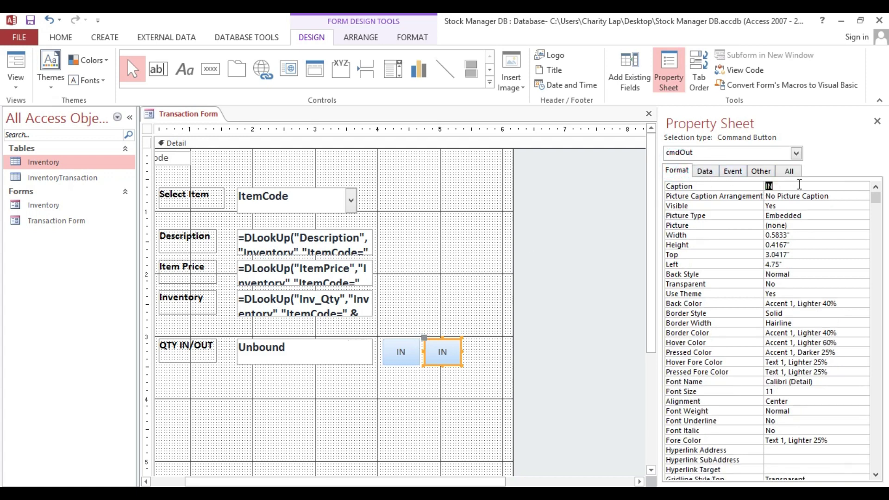
pyautogui.write('OUT')
pyautogui.press('Tab')
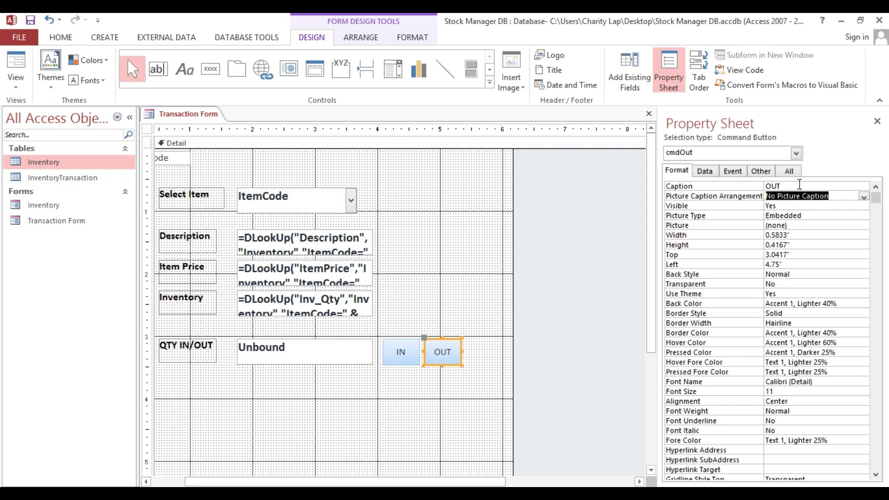
pyautogui.click(521, 251)
pyautogui.click(440, 239)
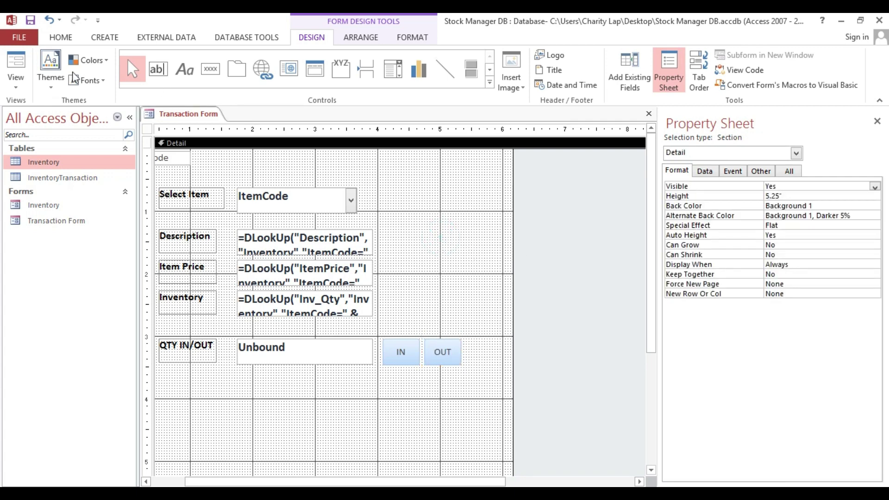
pyautogui.click(17, 56)
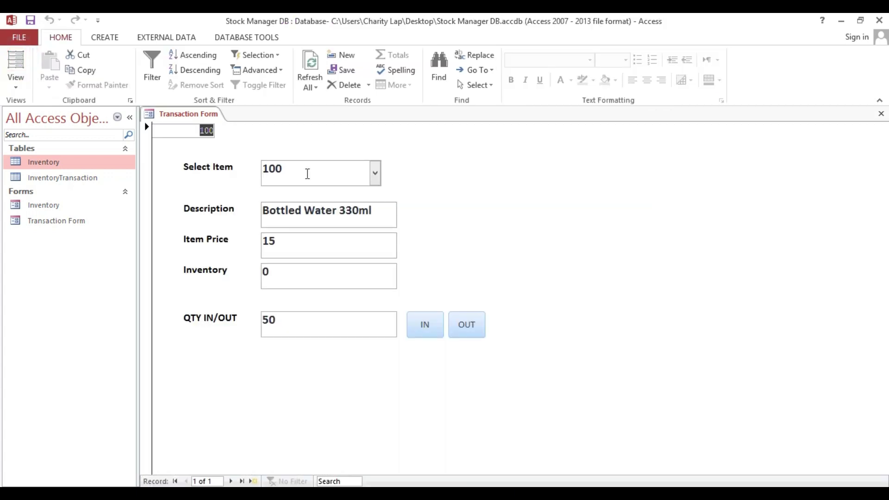
# Select item 101 (Sardines Regular) and test the IN button with quantity 50.
pyautogui.click(375, 173)
pyautogui.click(342, 209)
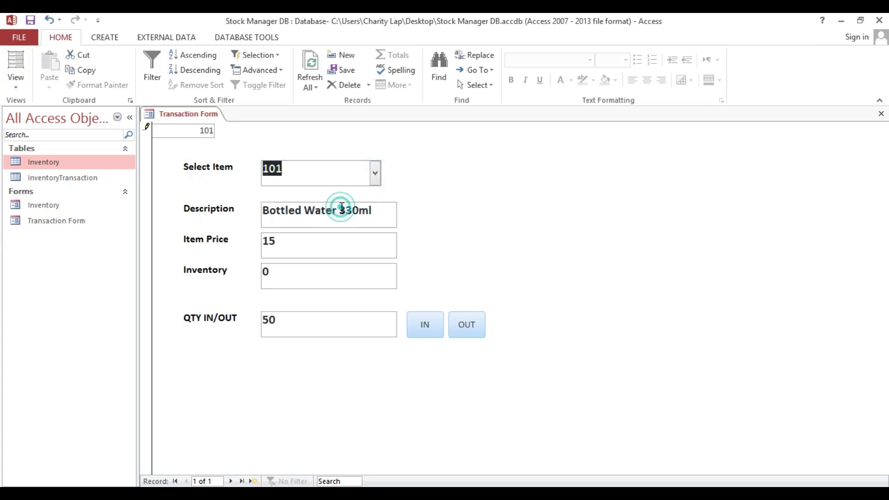
pyautogui.click(321, 319)
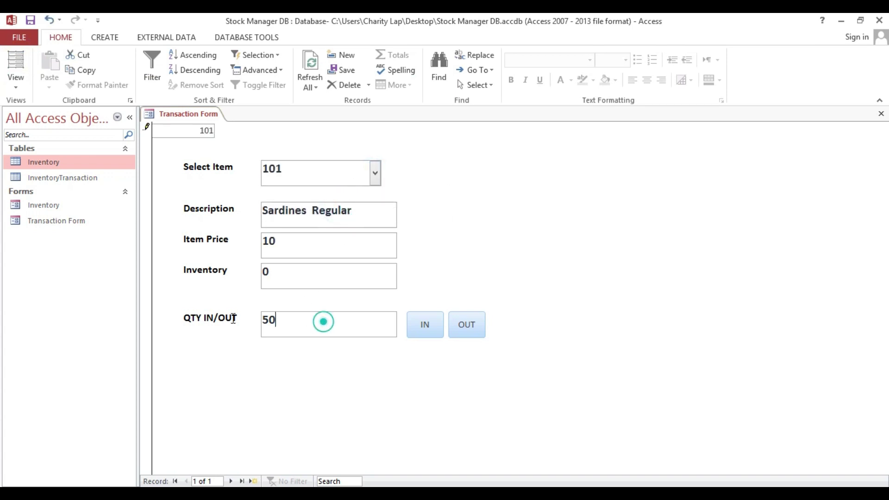
pyautogui.click(197, 322)
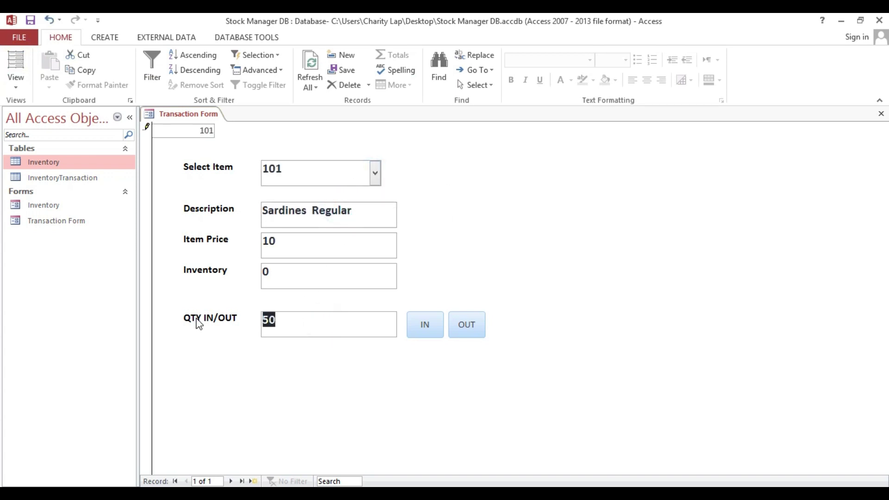
pyautogui.click(423, 327)
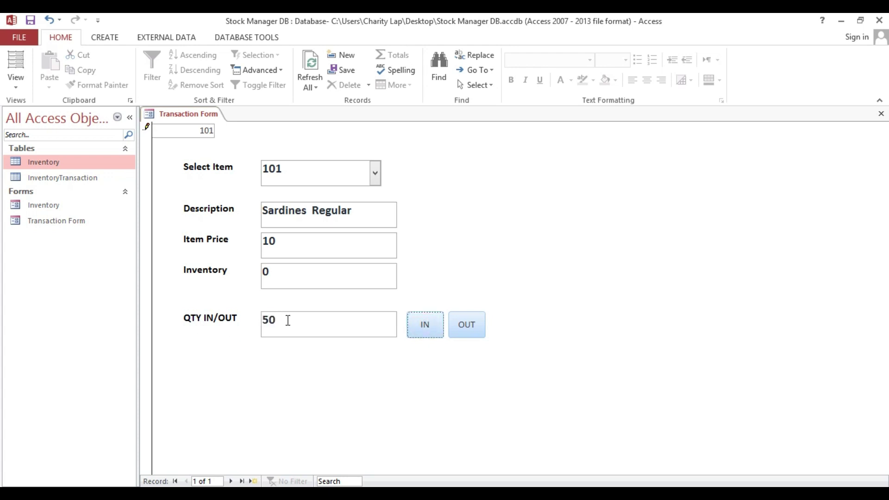
# Test the OUT button with quantity 50 and confirm Inventory still reads 0.
pyautogui.click(288, 319)
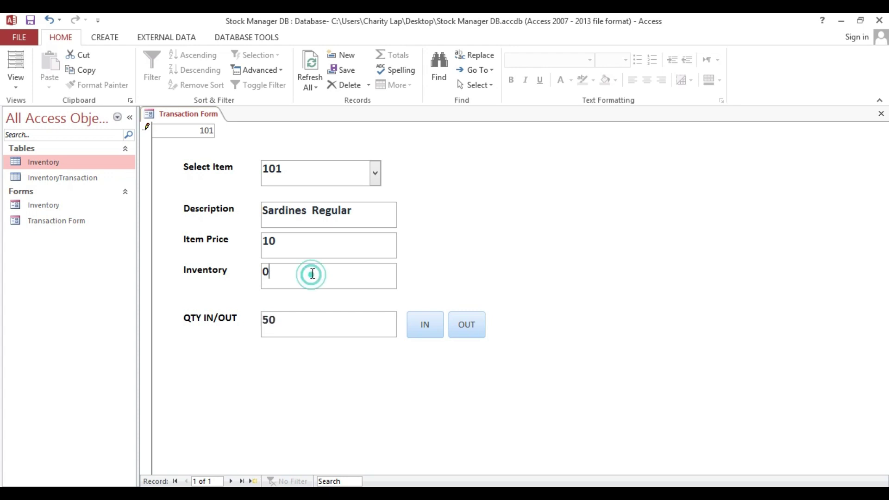
pyautogui.moveTo(313, 275); pyautogui.dragTo(248, 275)
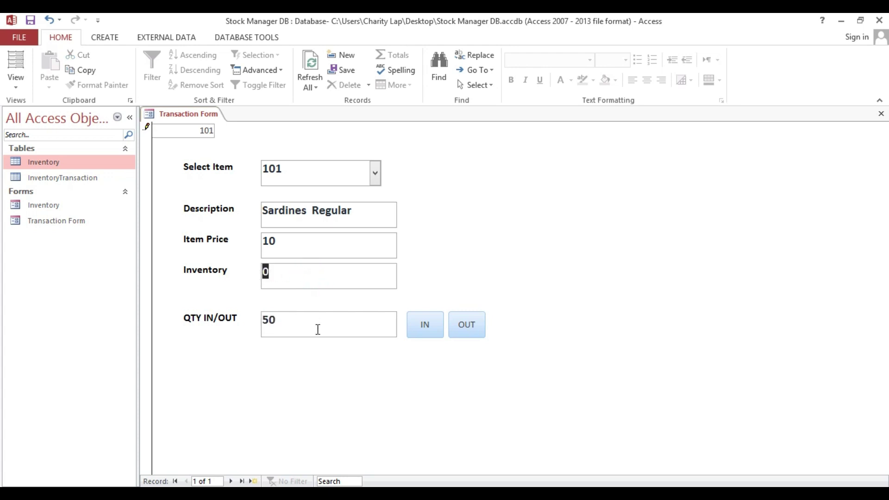
pyautogui.click(324, 325)
pyautogui.moveTo(301, 323); pyautogui.dragTo(248, 318)
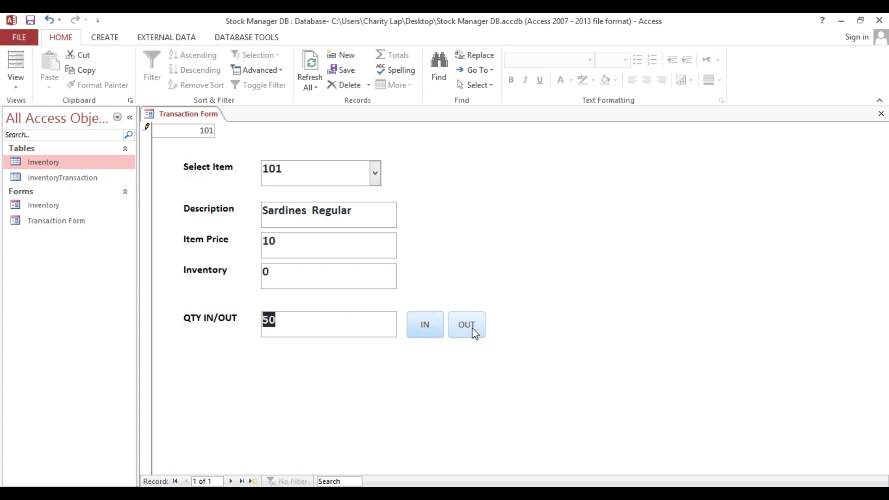
pyautogui.click(308, 324)
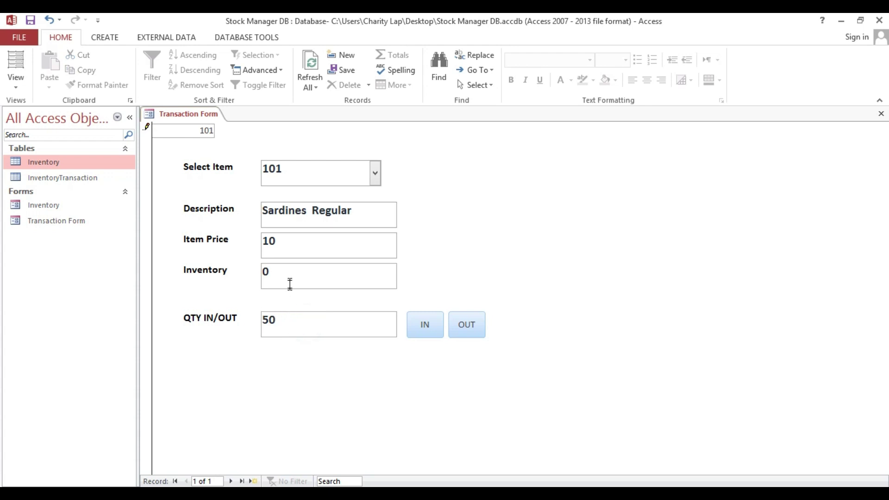
pyautogui.click(315, 277)
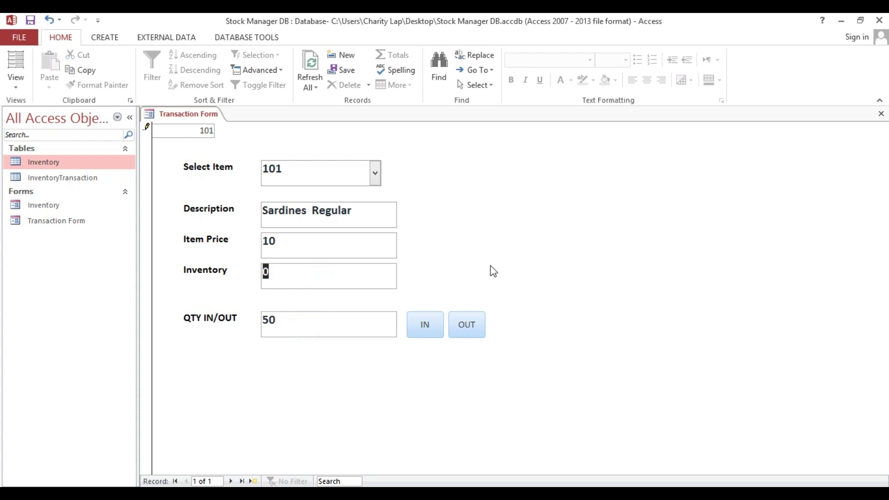